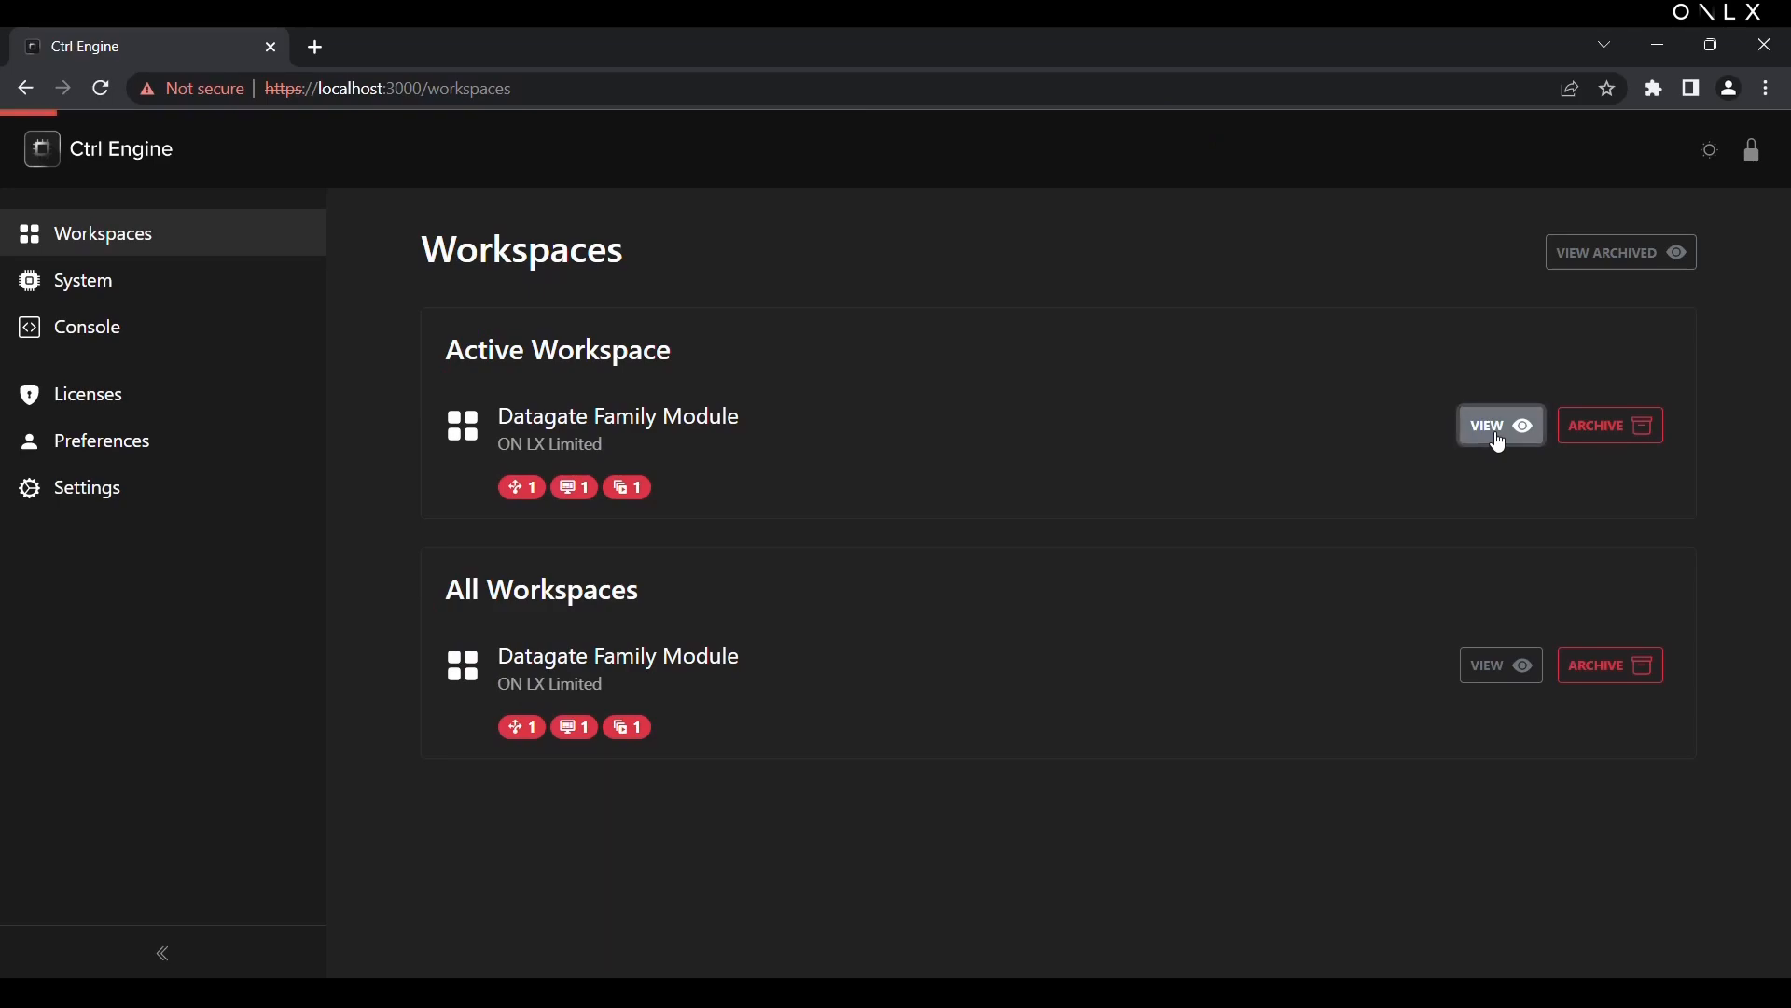
Step: Check the profile list on the Pixelator's web control page and switch to Ctrl Designer
scroll(1045, 545, "down", 2)
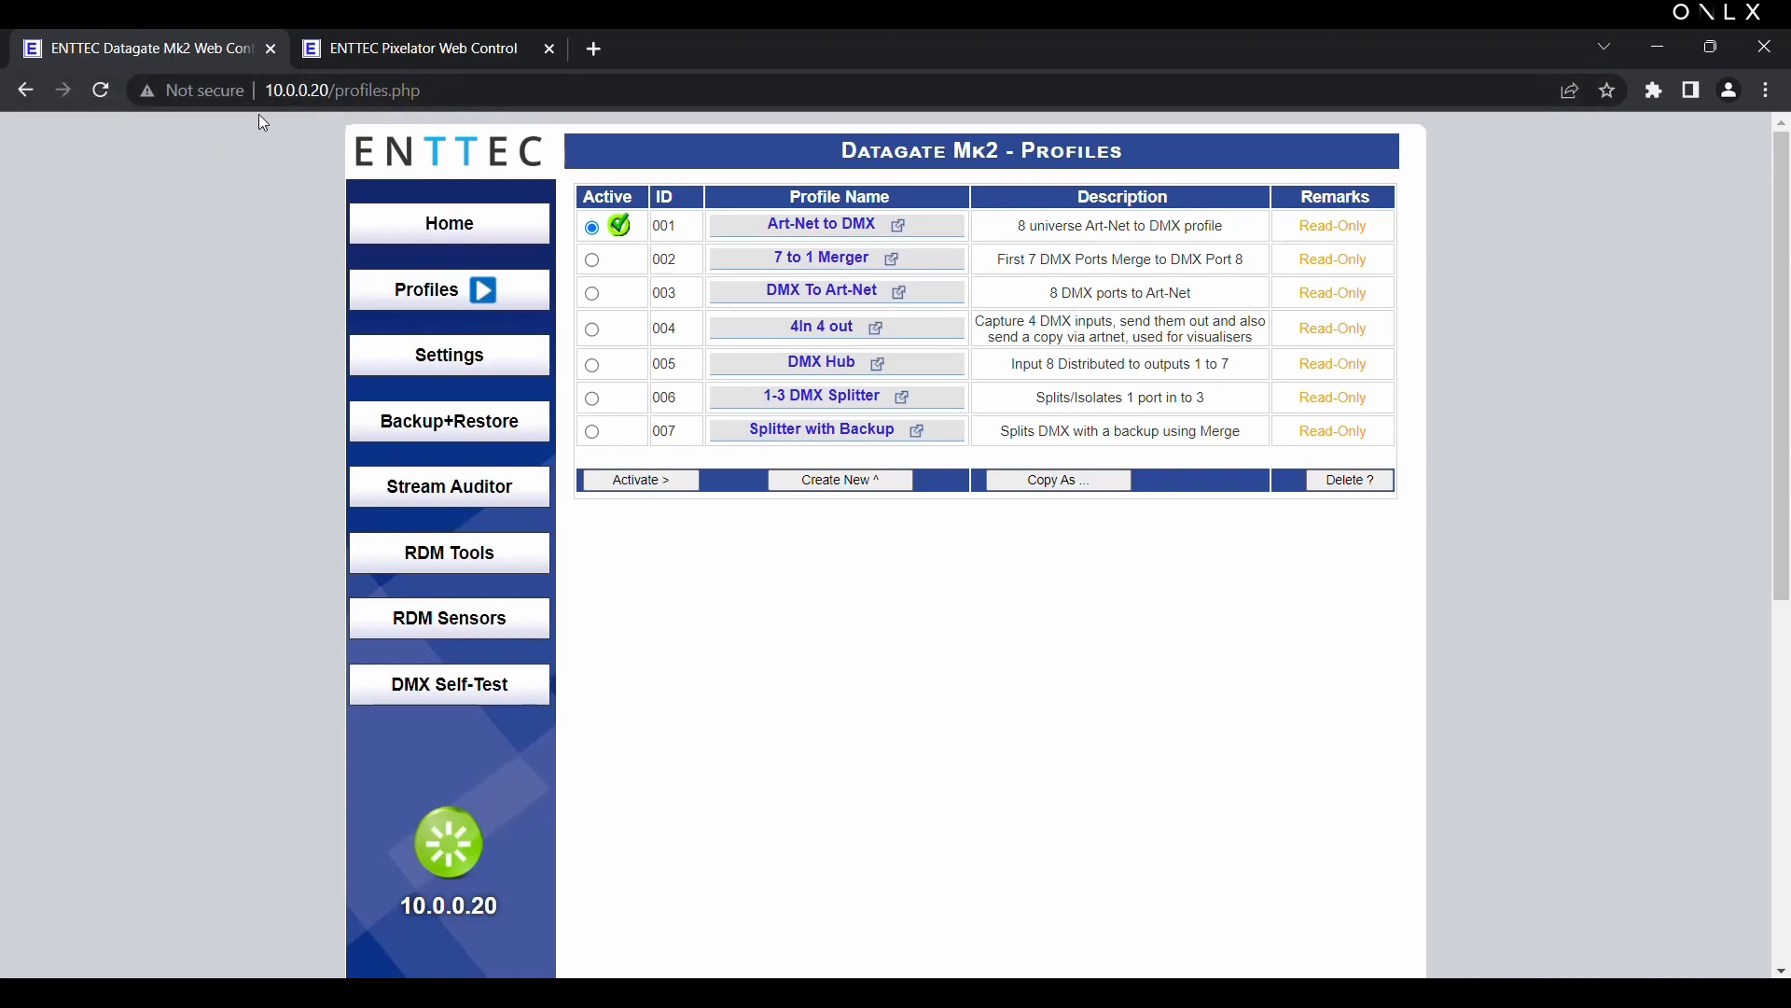
left_click(366, 52)
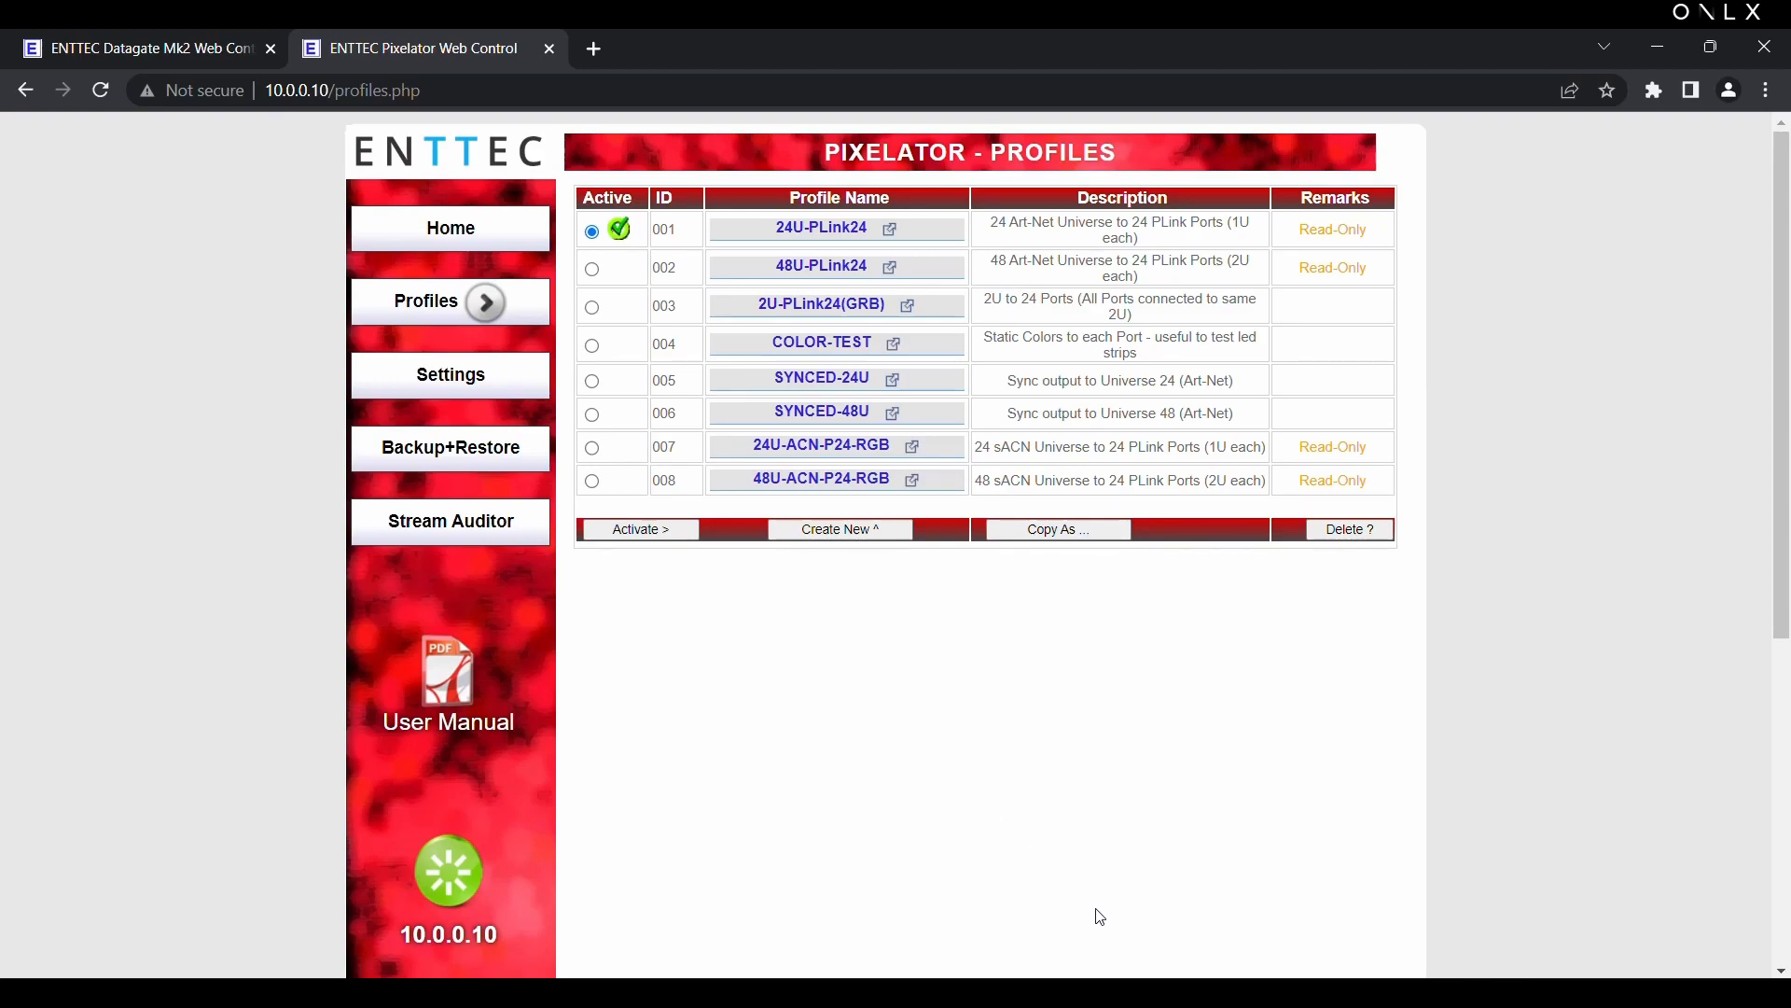
key("alt+Tab")
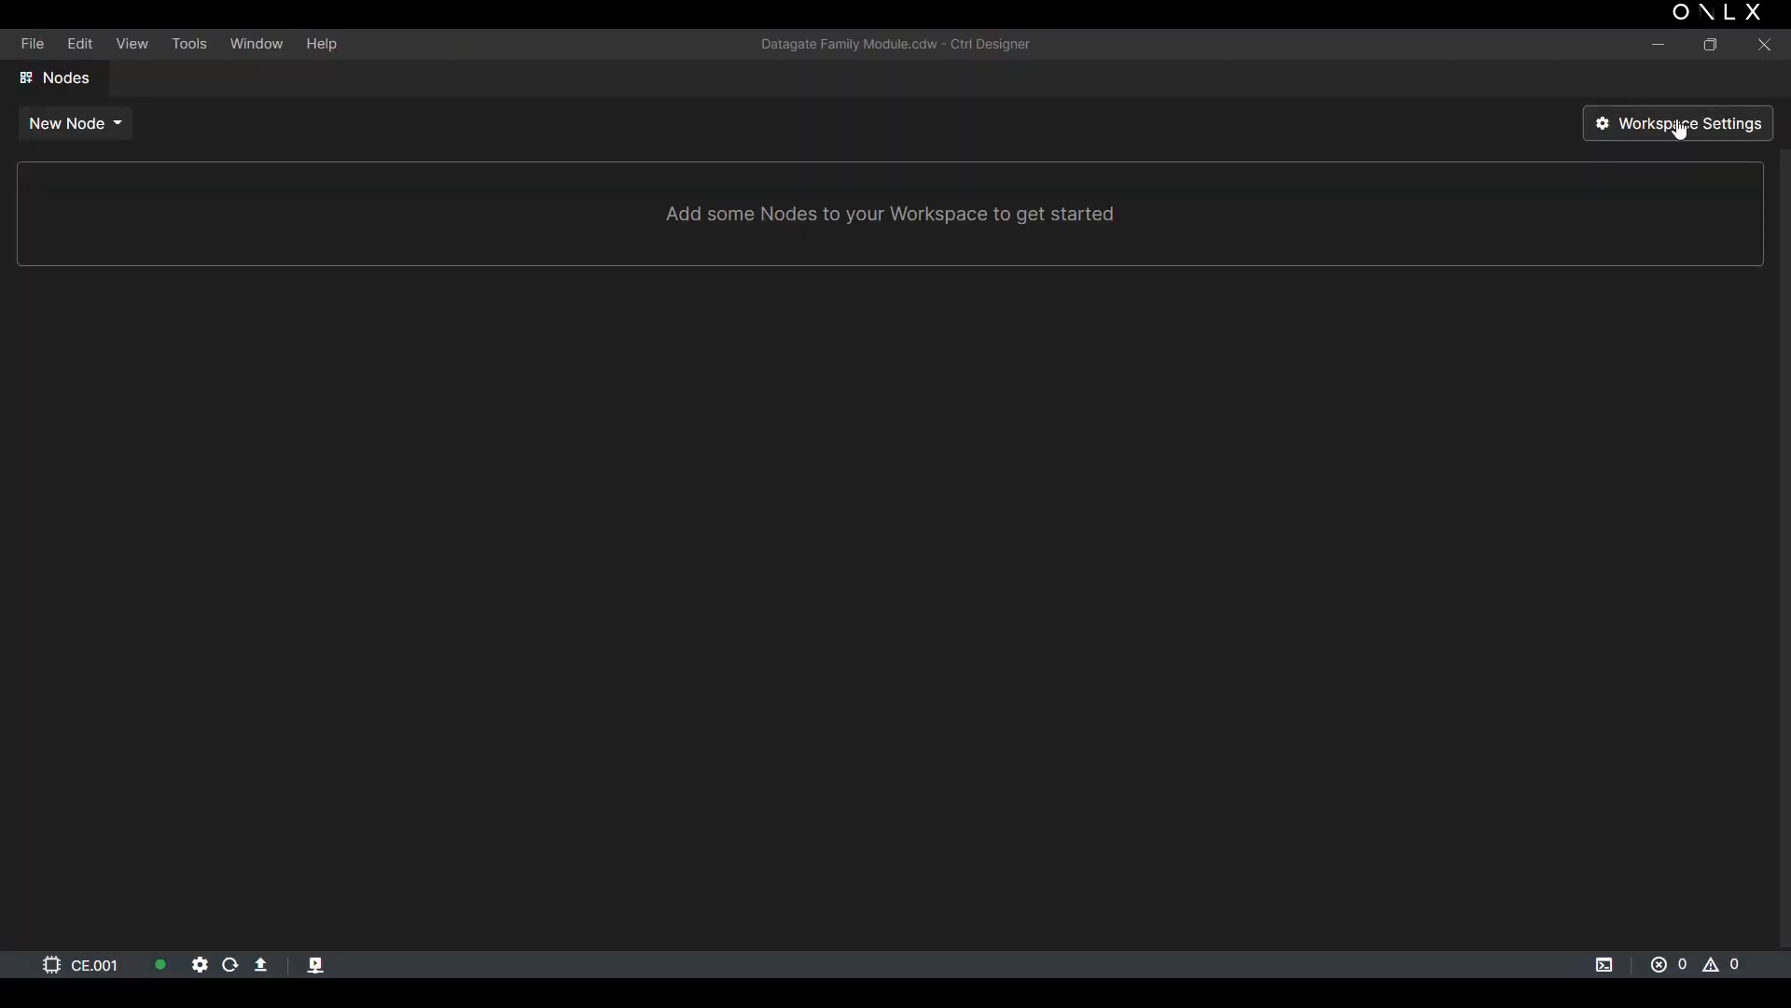
Step: Add an HTTP patch labelled Pixelator with address 10.0.0.10 in the workspace settings
left_click(1685, 130)
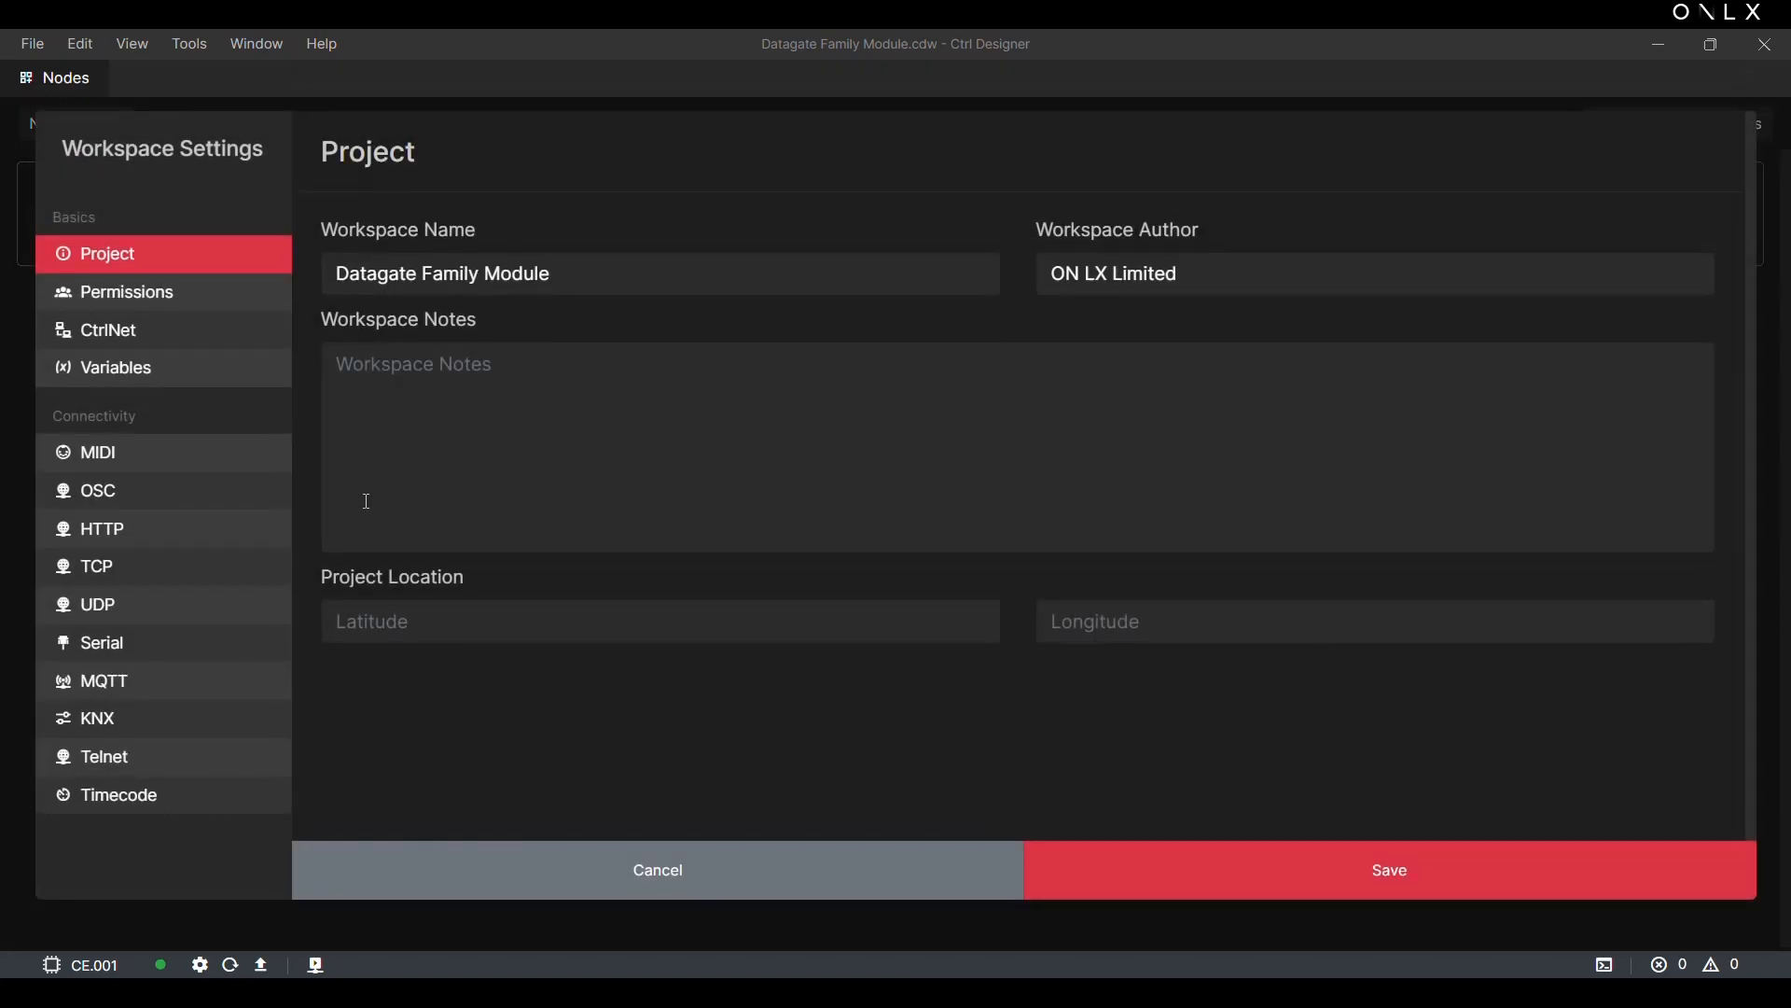
left_click(228, 528)
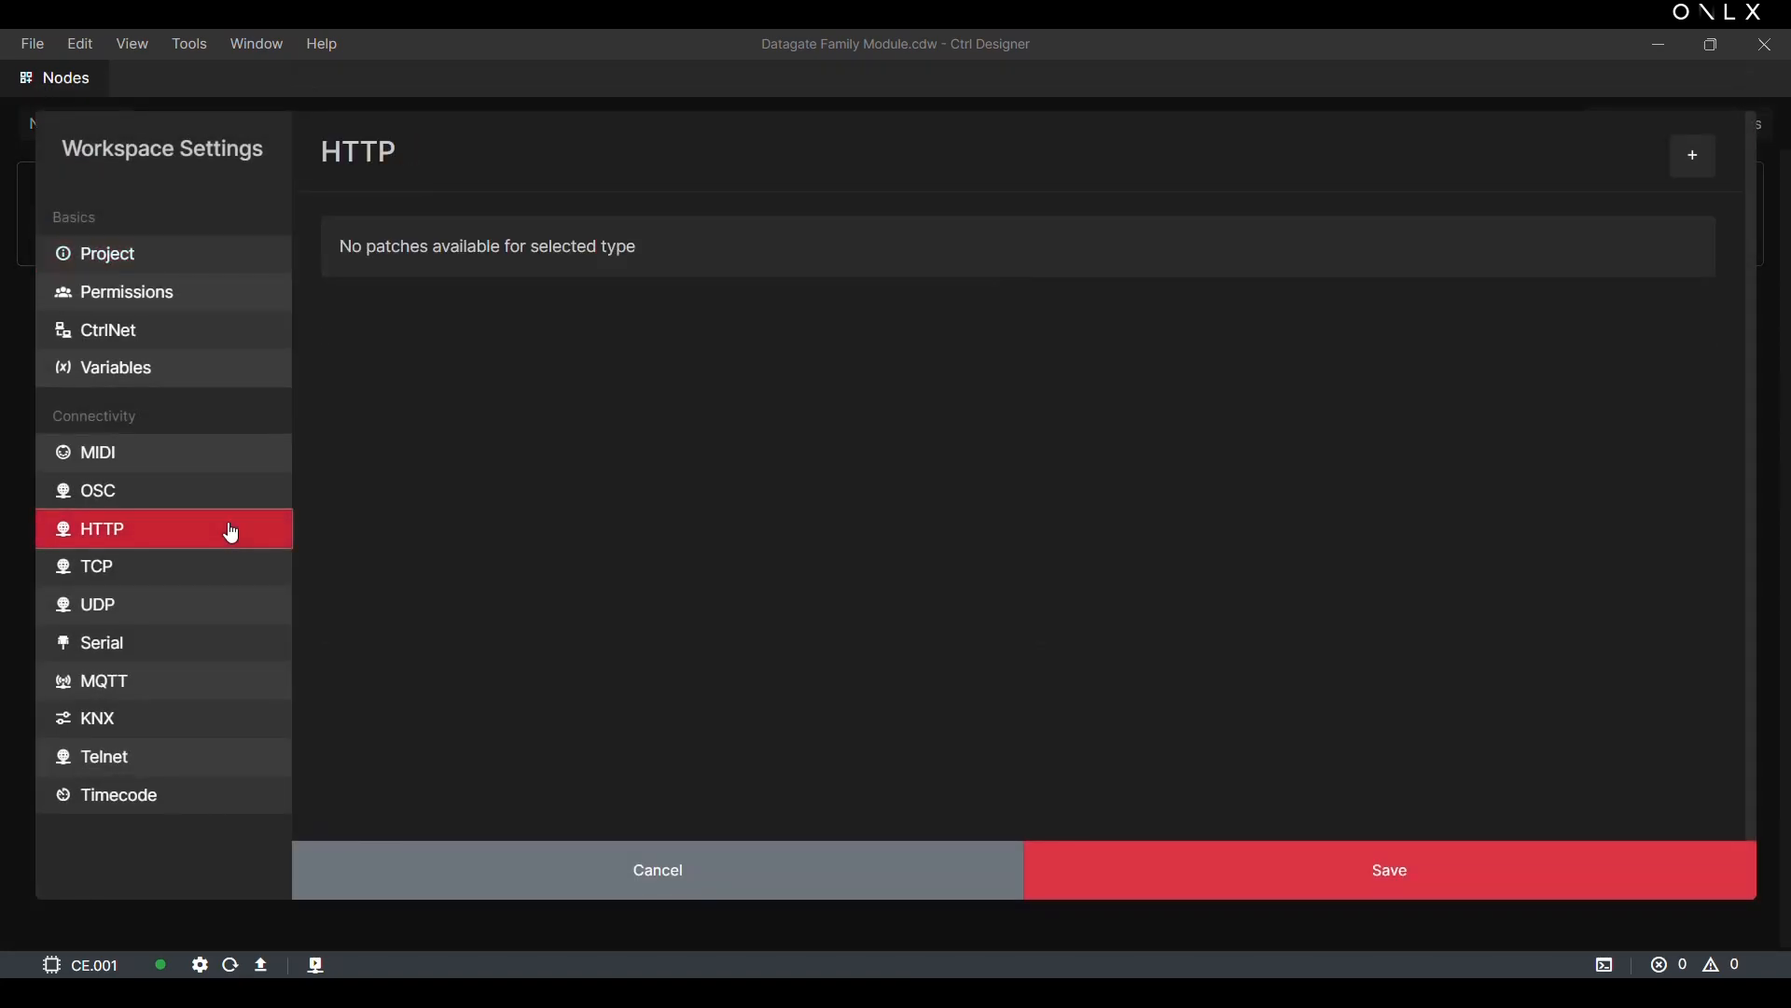
left_click(1707, 171)
left_click(622, 309)
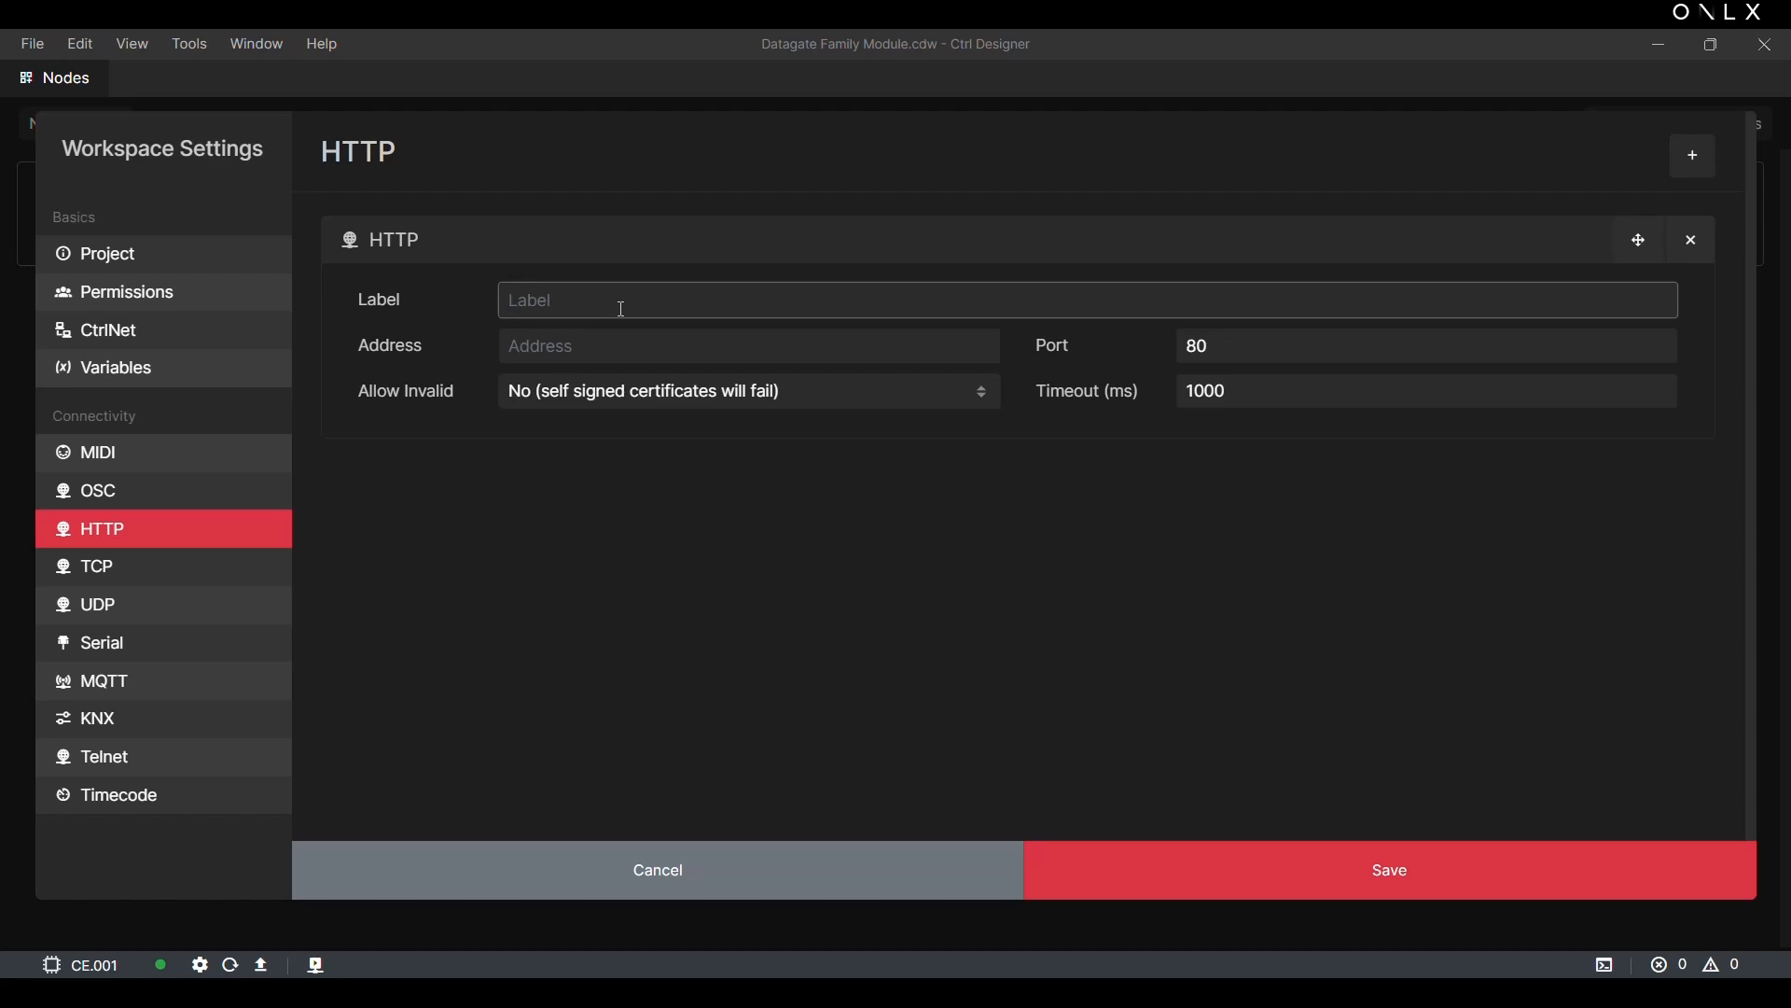
type("Pixelator")
left_click(603, 350)
type("10.0.0.10")
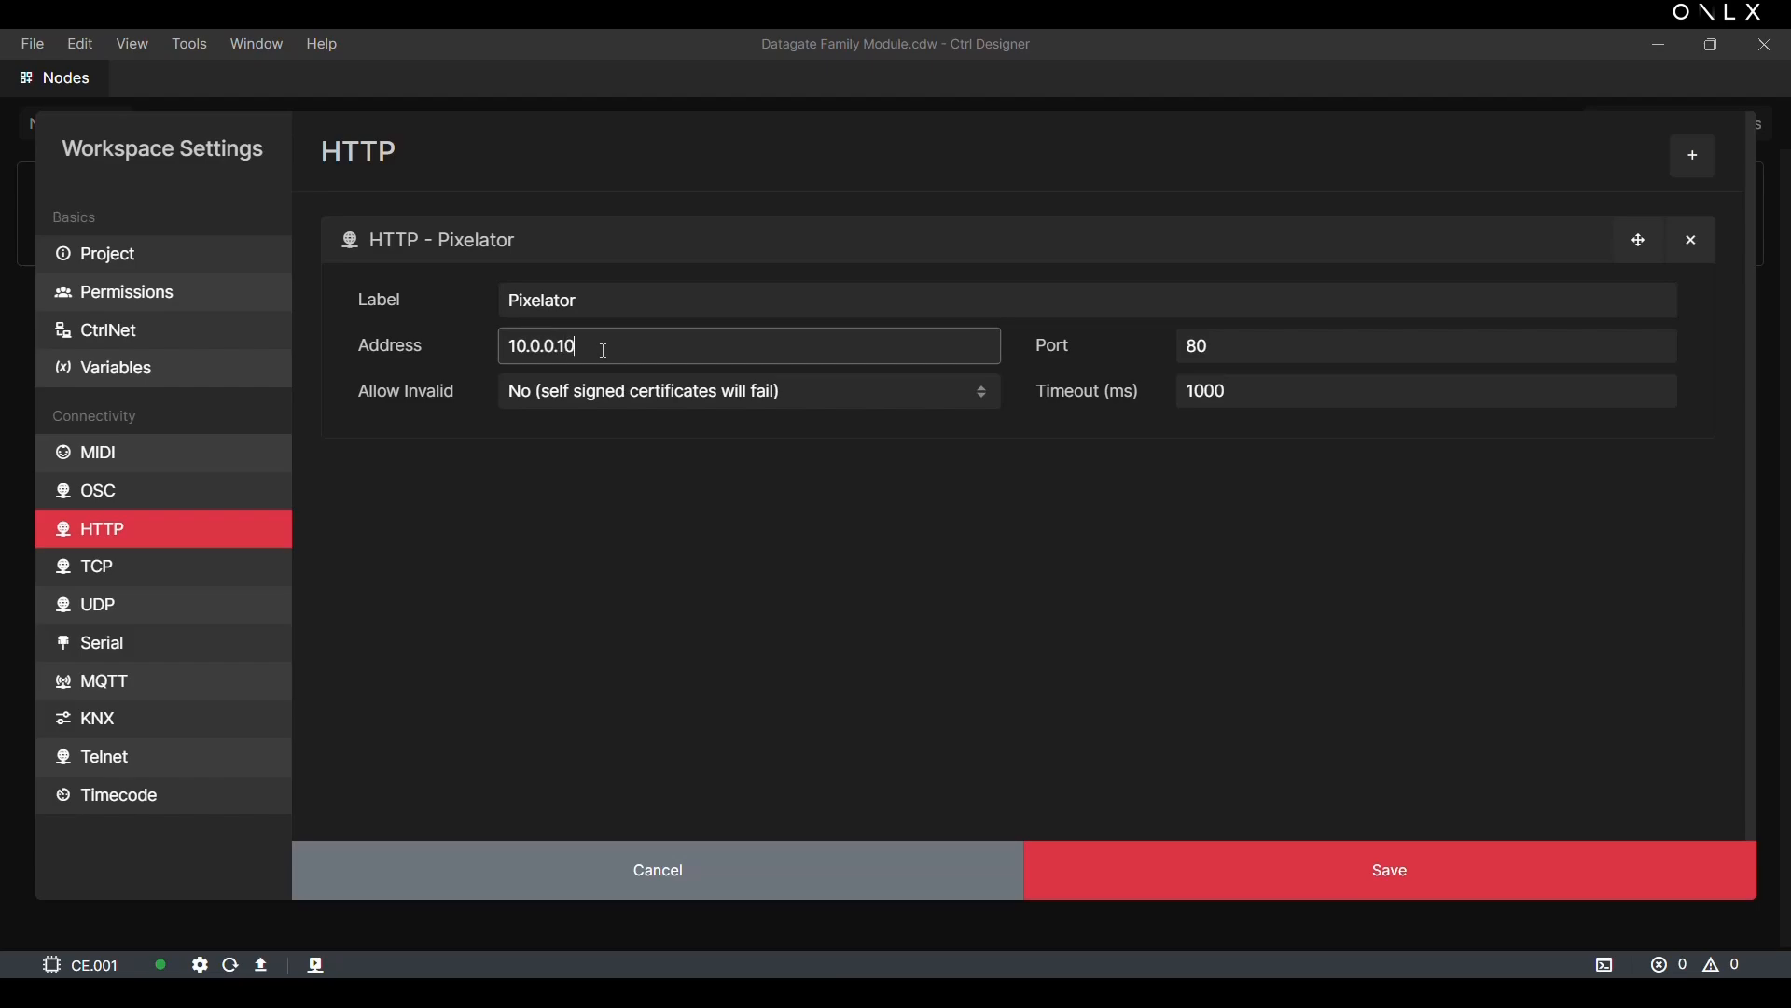
Step: Add a second HTTP patch labelled Datagate Mk2 with address 10.0.0.20 and save the workspace settings
left_click(1693, 155)
left_click(672, 543)
type("Datagate ")
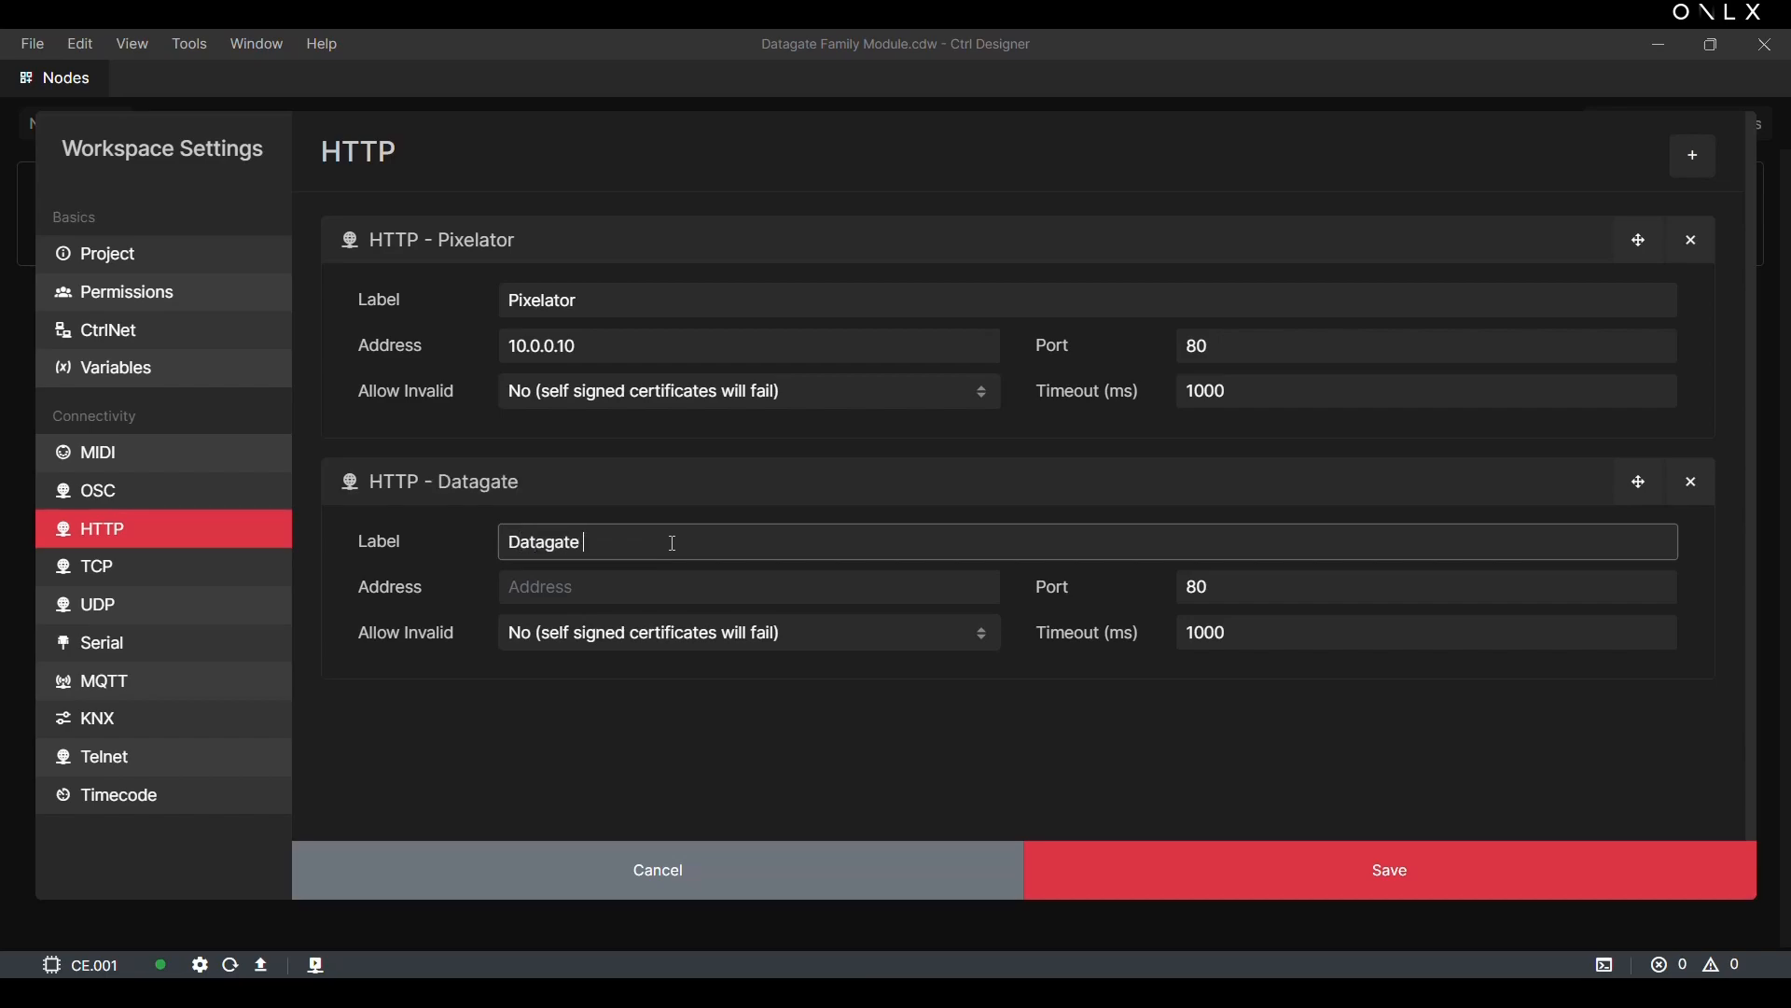
type("Mk2")
left_click(586, 591)
type("10.0.0.20")
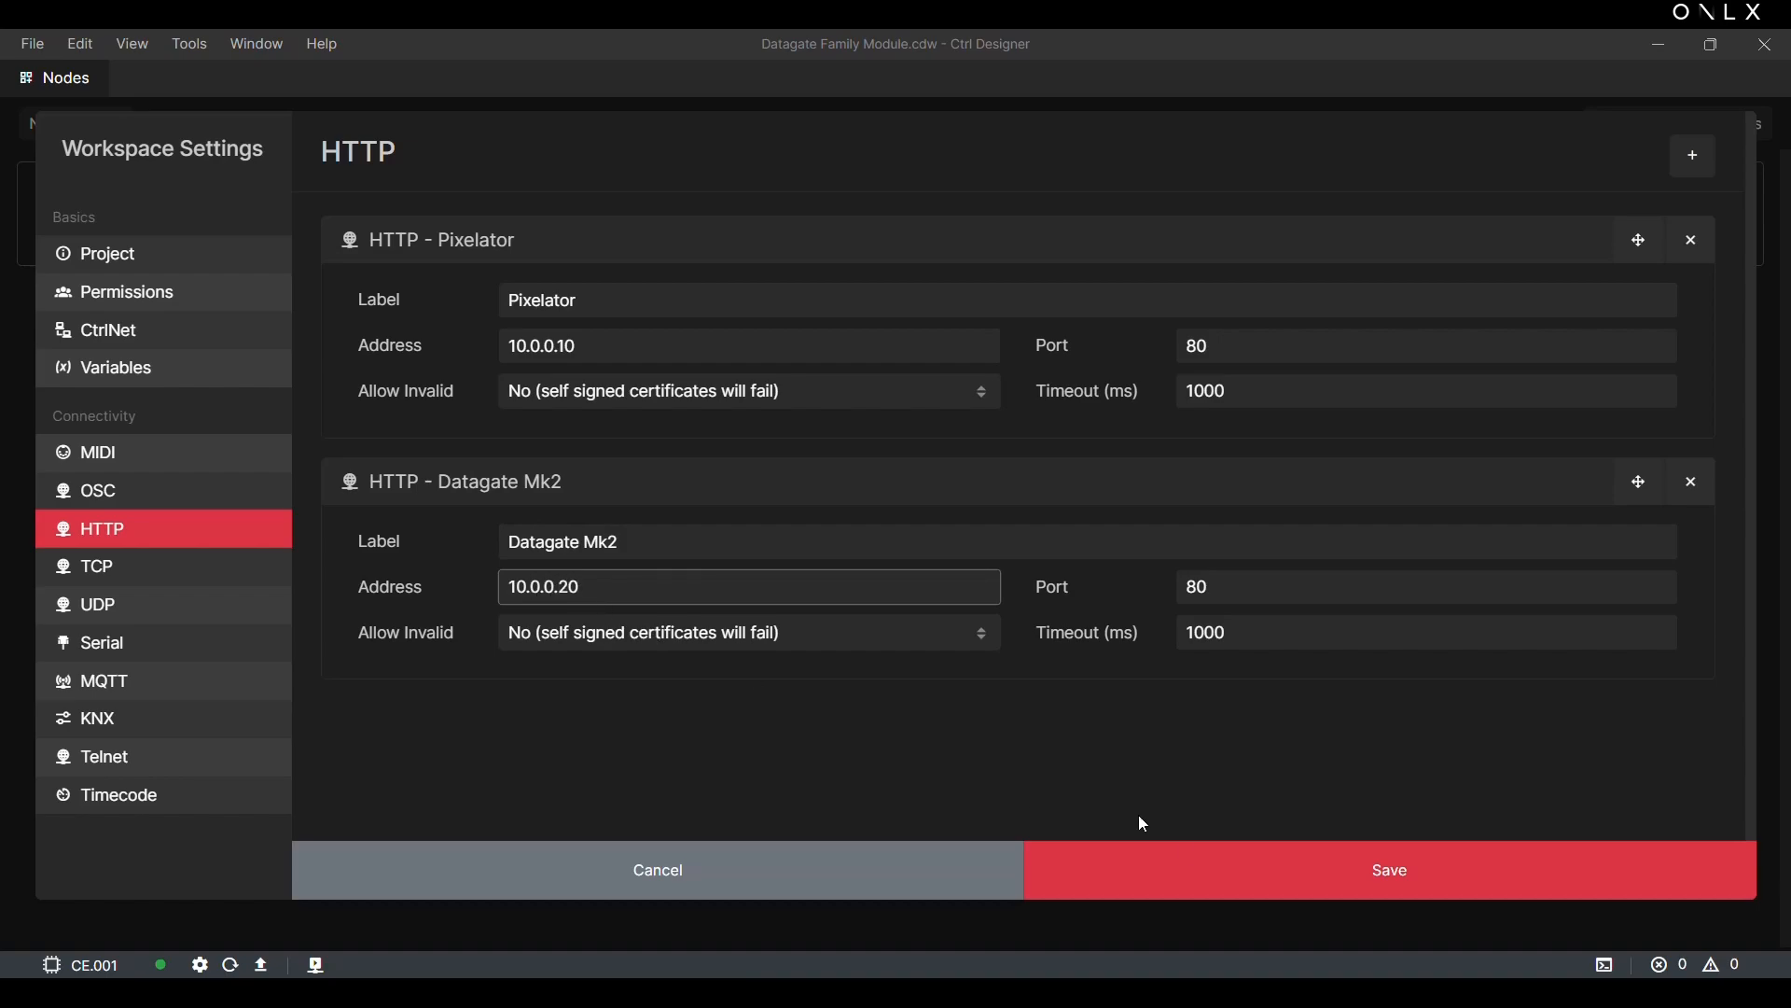
left_click(1184, 871)
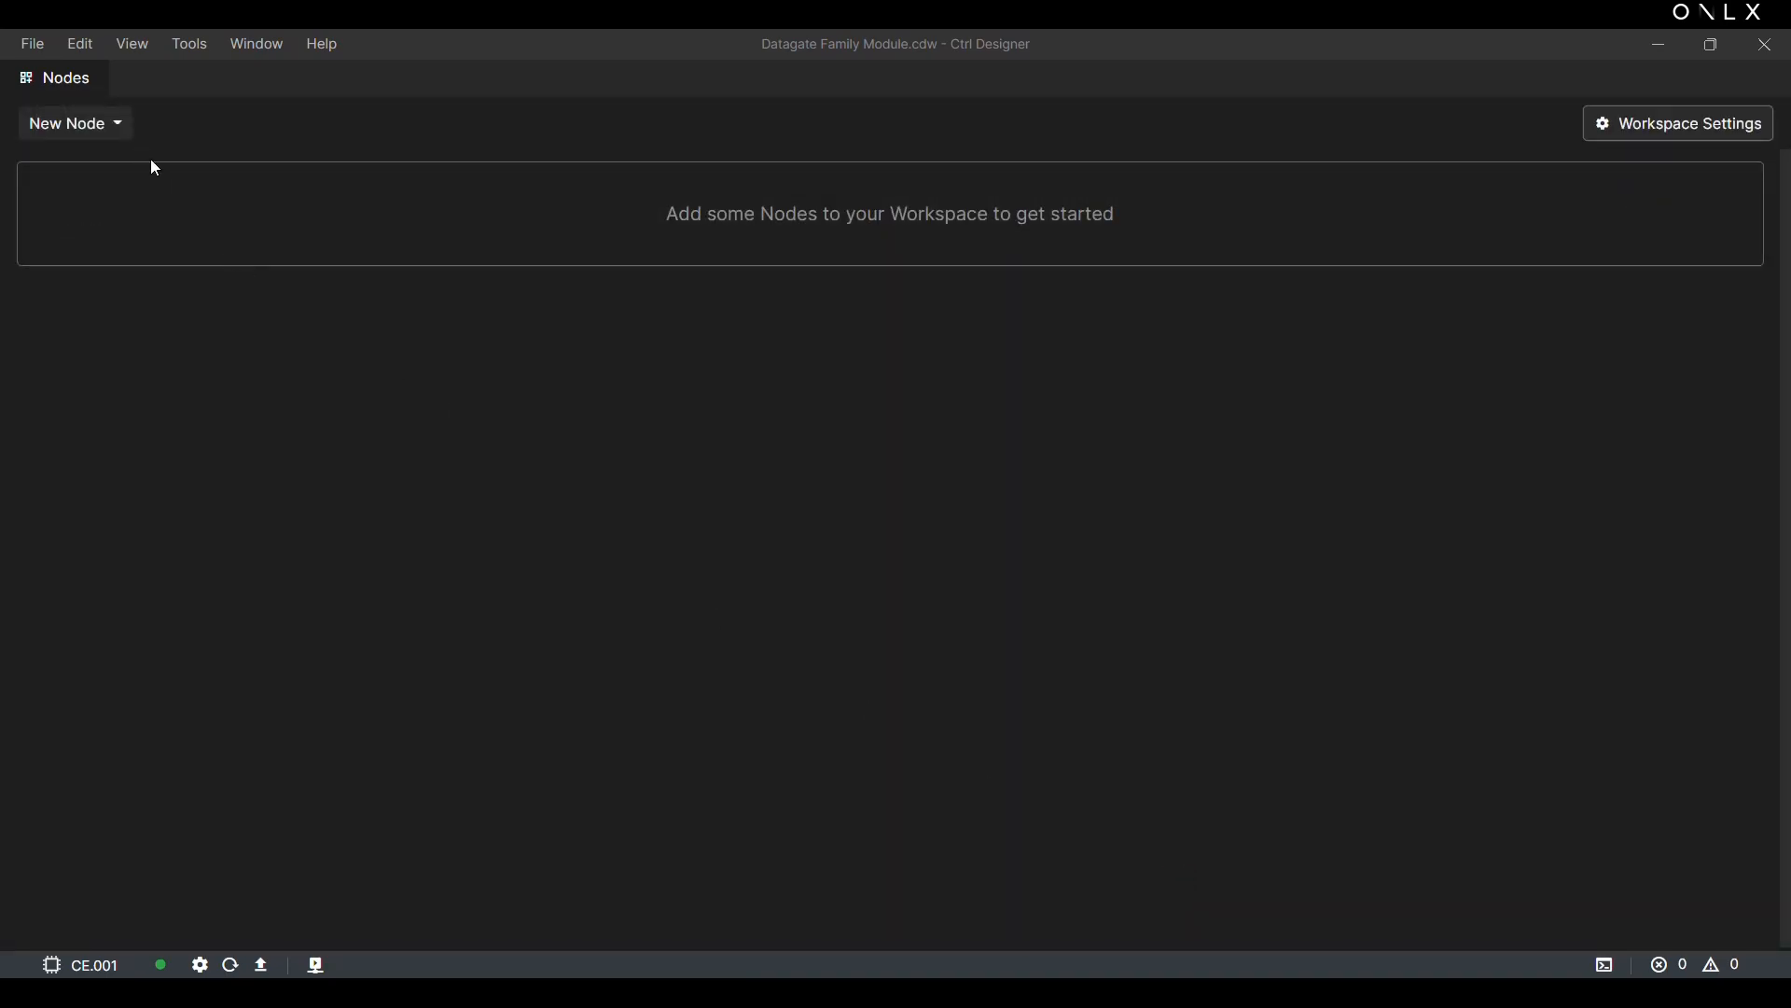
Step: Create a new Module node labelled Datagate Mk2 and give it the light blue theme swatch
left_click(119, 125)
left_click(122, 169)
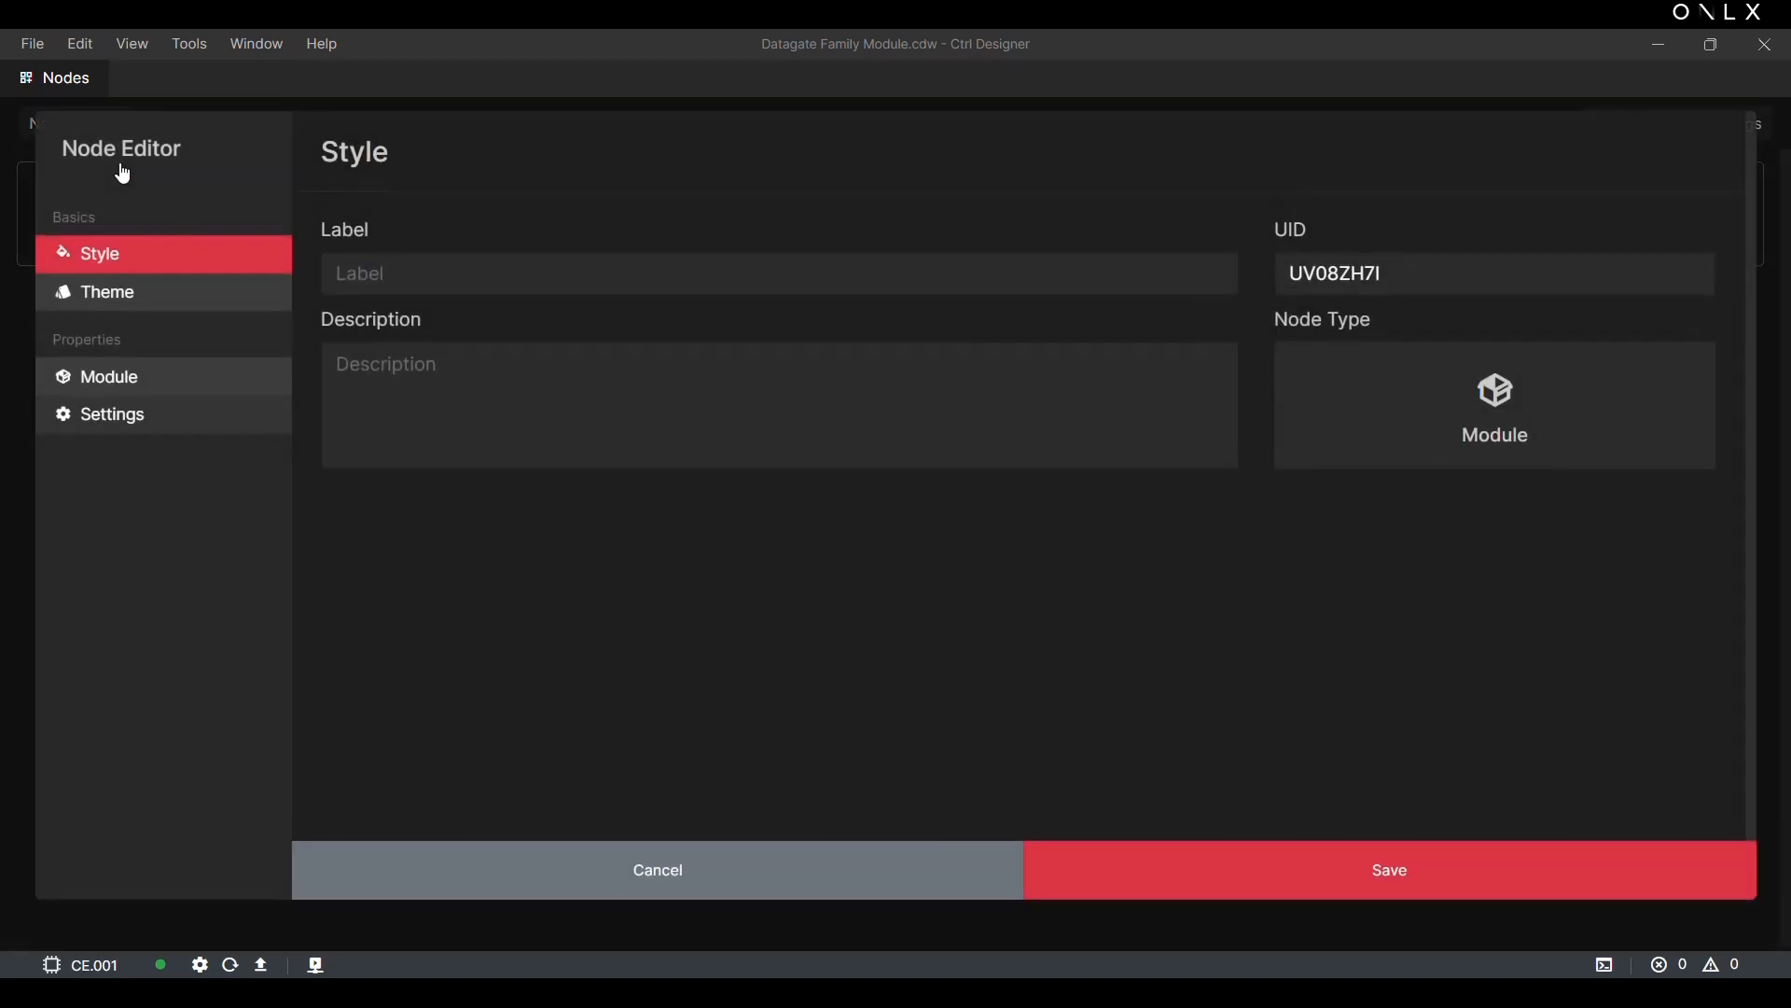
left_click(363, 277)
type("Datagate Mk2")
left_click(173, 313)
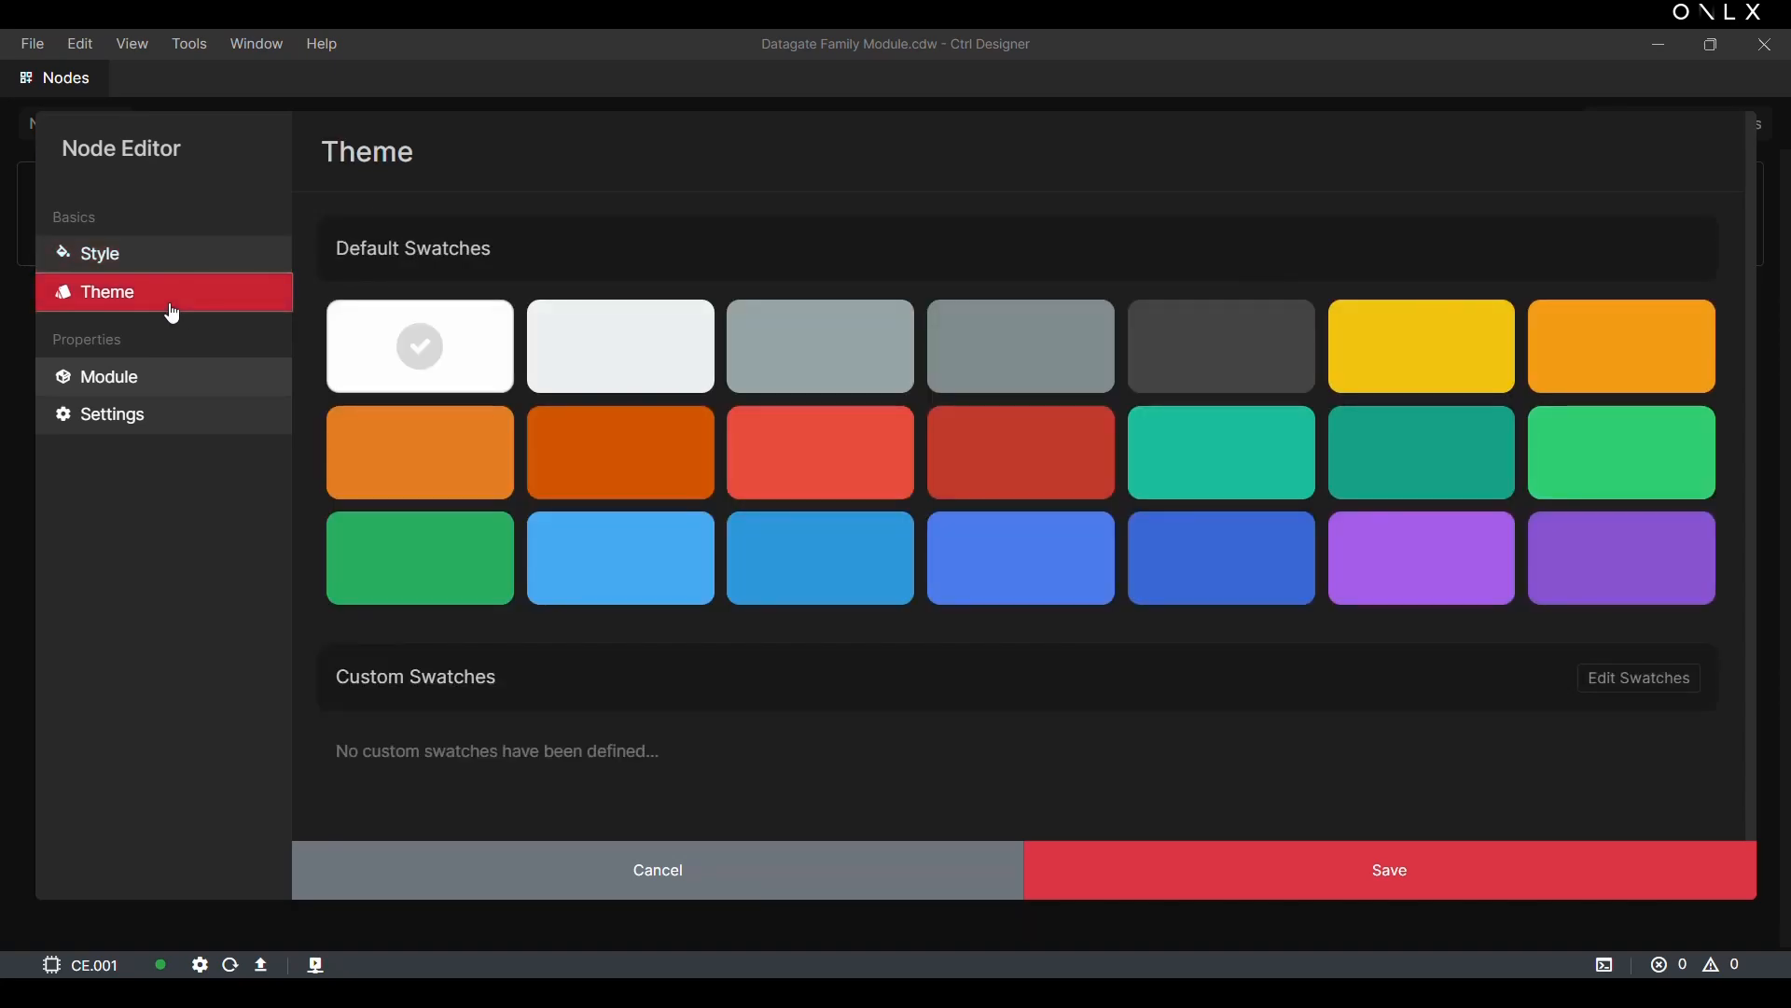
left_click(576, 561)
Step: Assign the ENTTEC Datagate Family module to the new Datagate Mk2 node
left_click(180, 397)
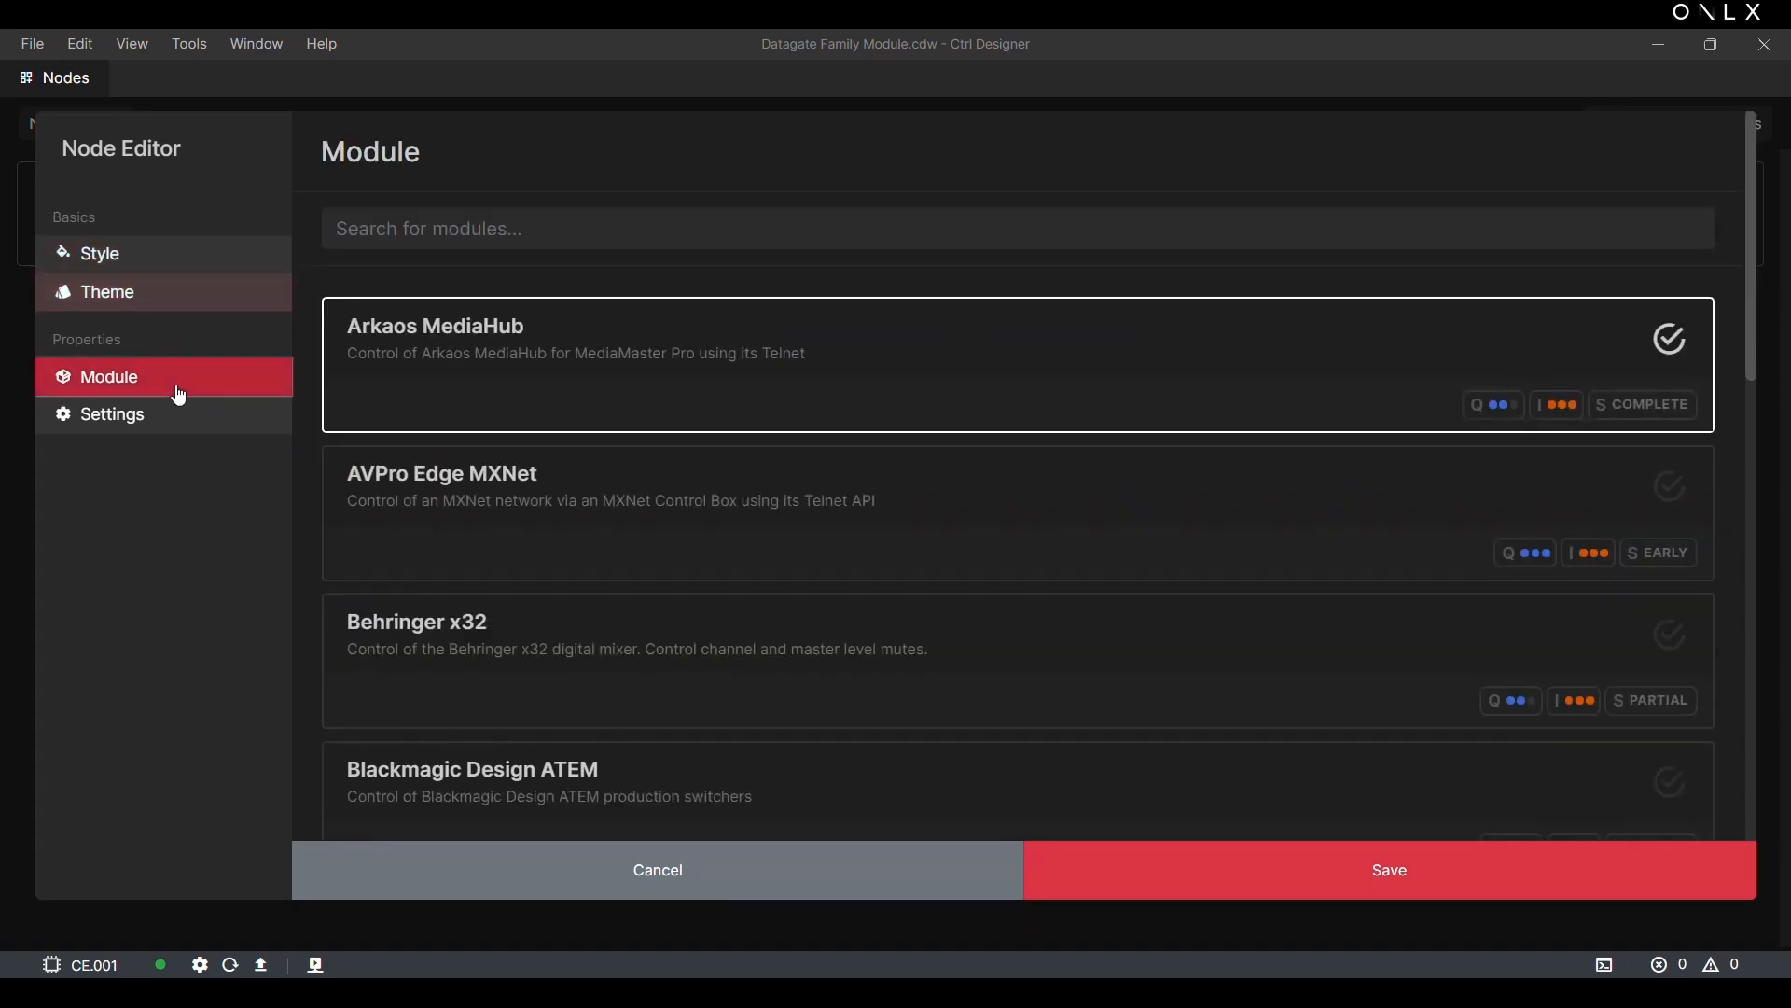
scroll(631, 519, "down", 5)
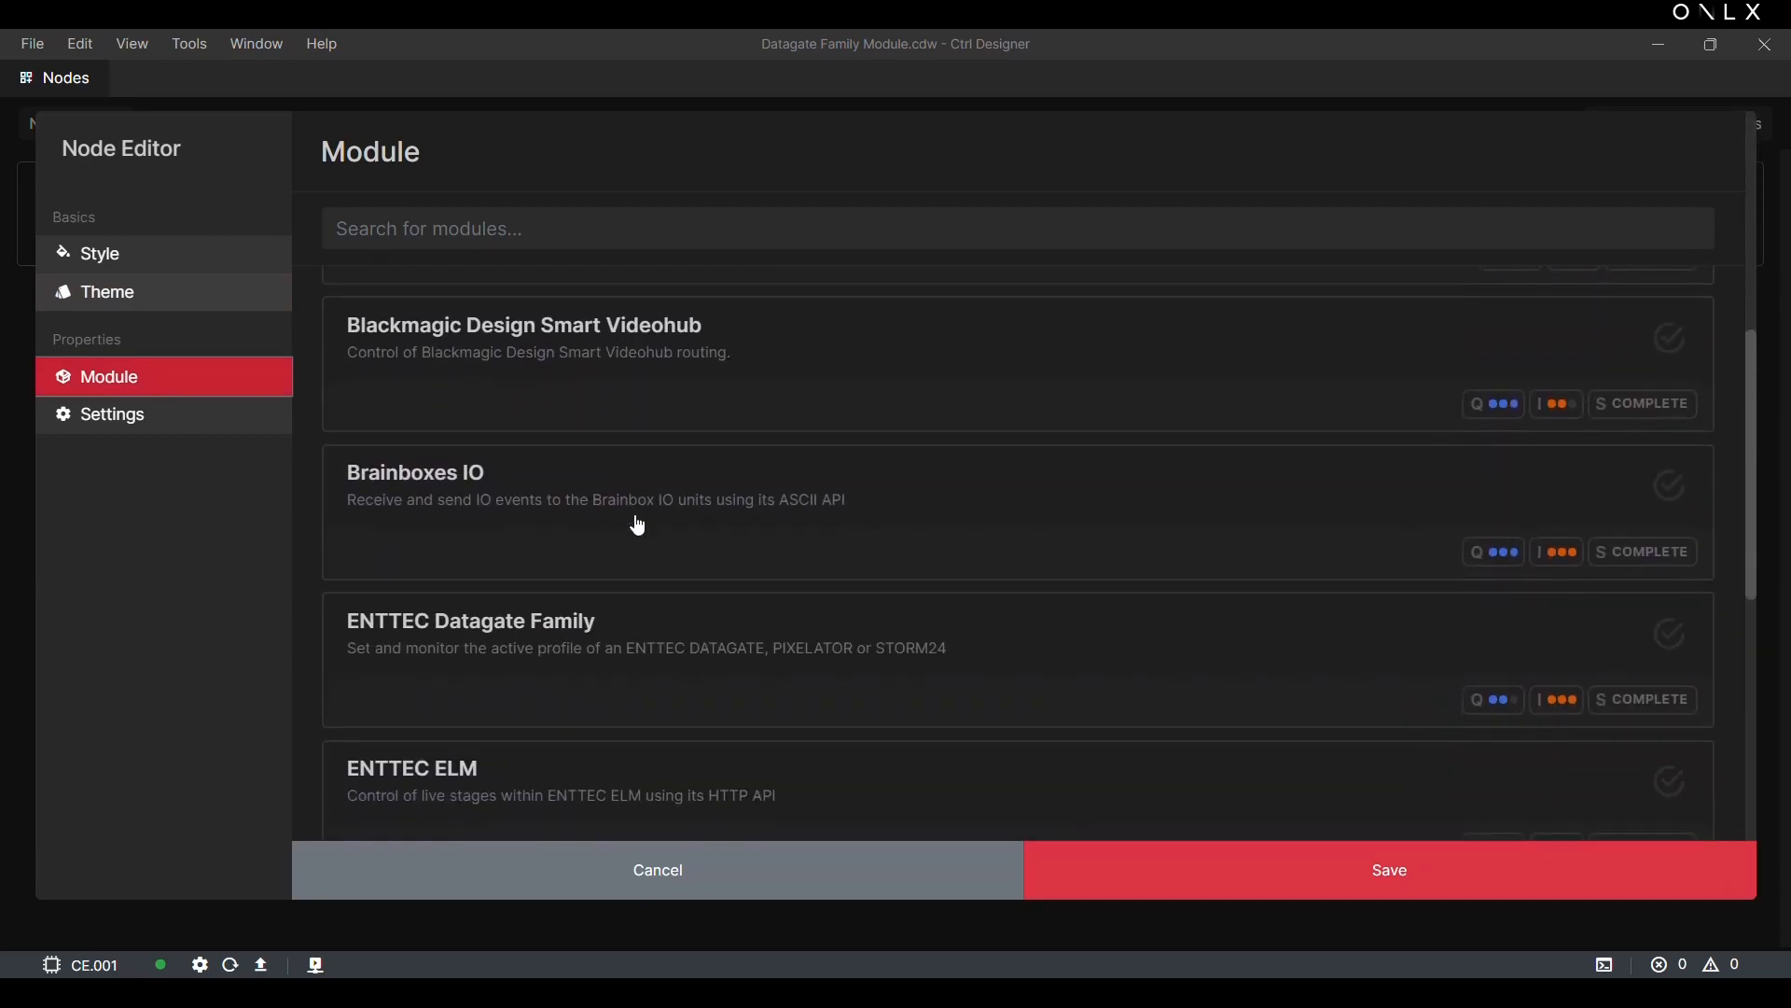
scroll(639, 527, "down", 2)
left_click(612, 418)
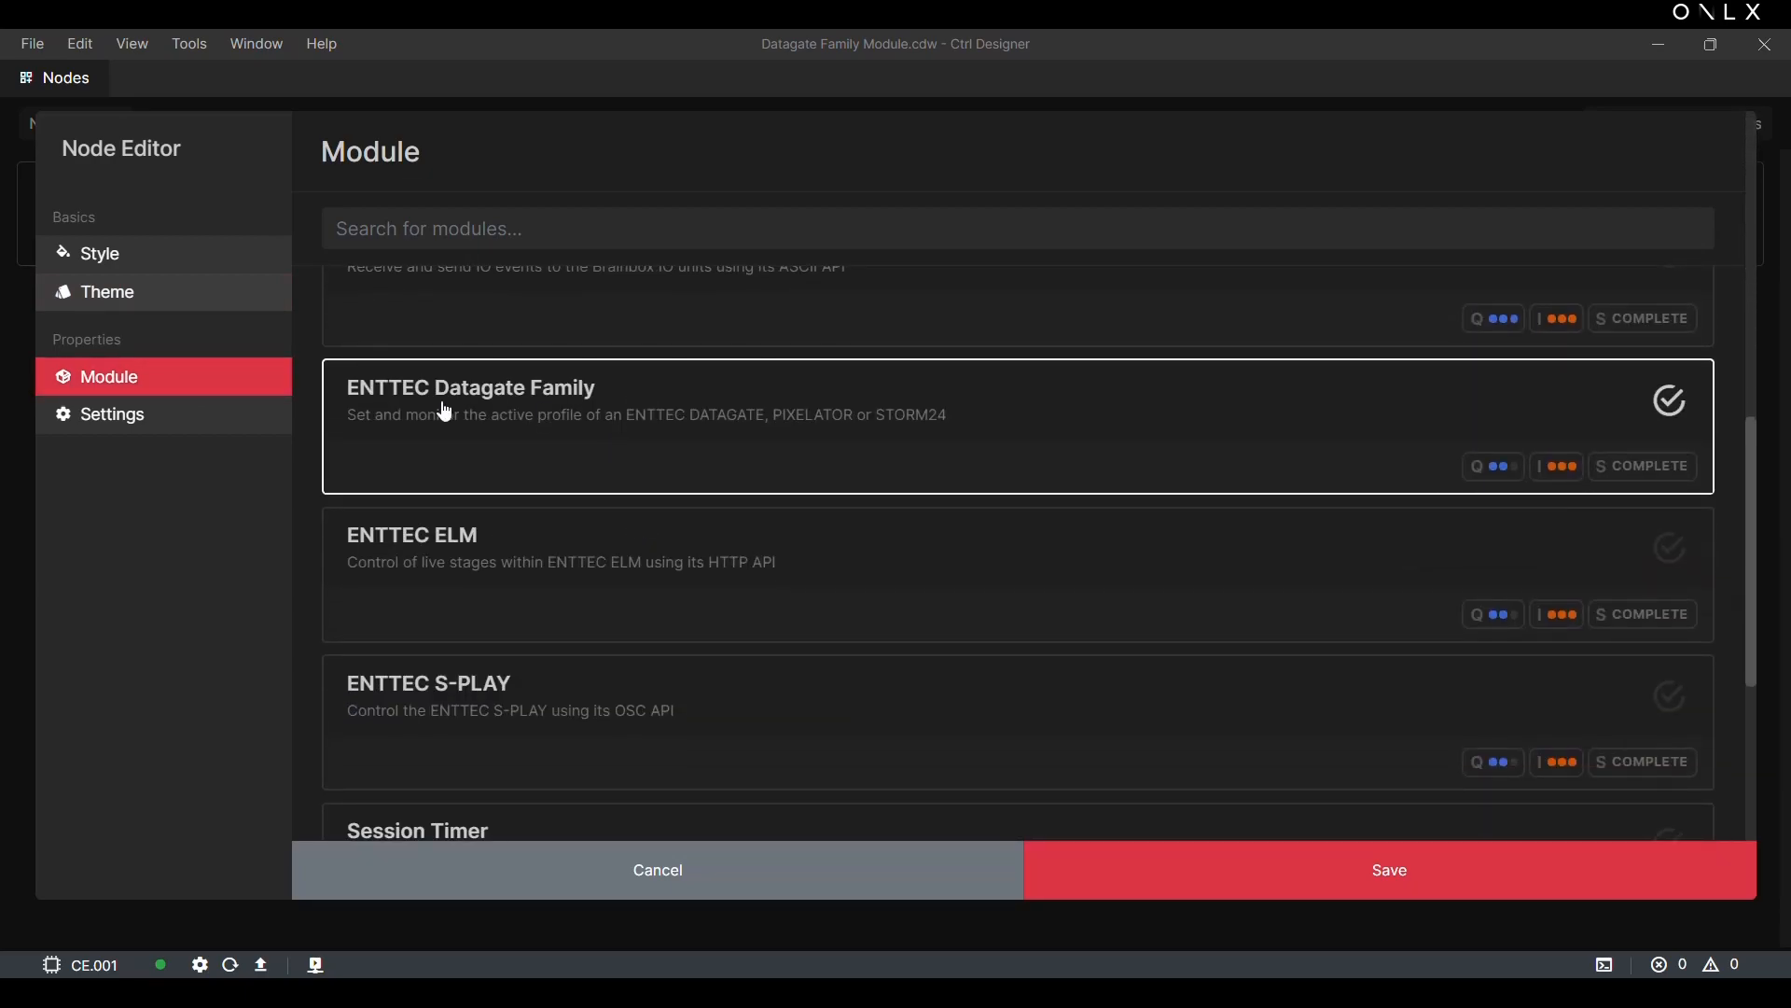
Step: Set the node's Datagate Patch to Datagate Mk2 (10.0.0.20) and save the node
left_click(187, 416)
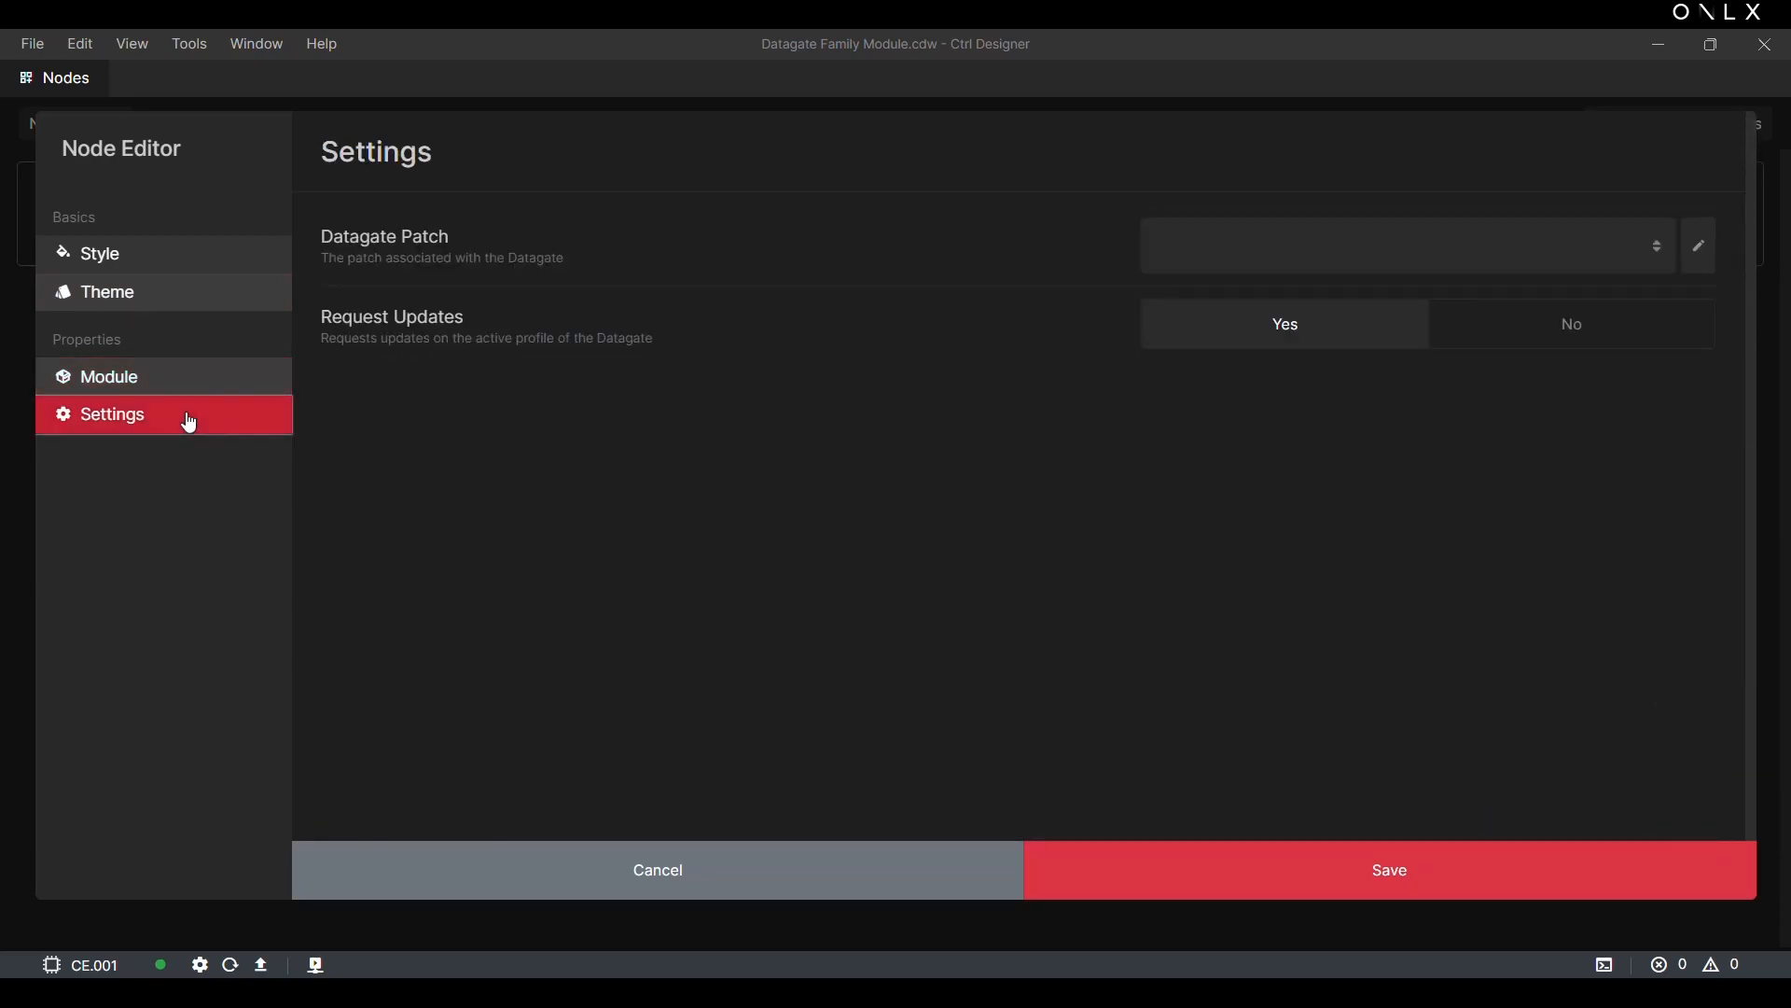
left_click(1428, 238)
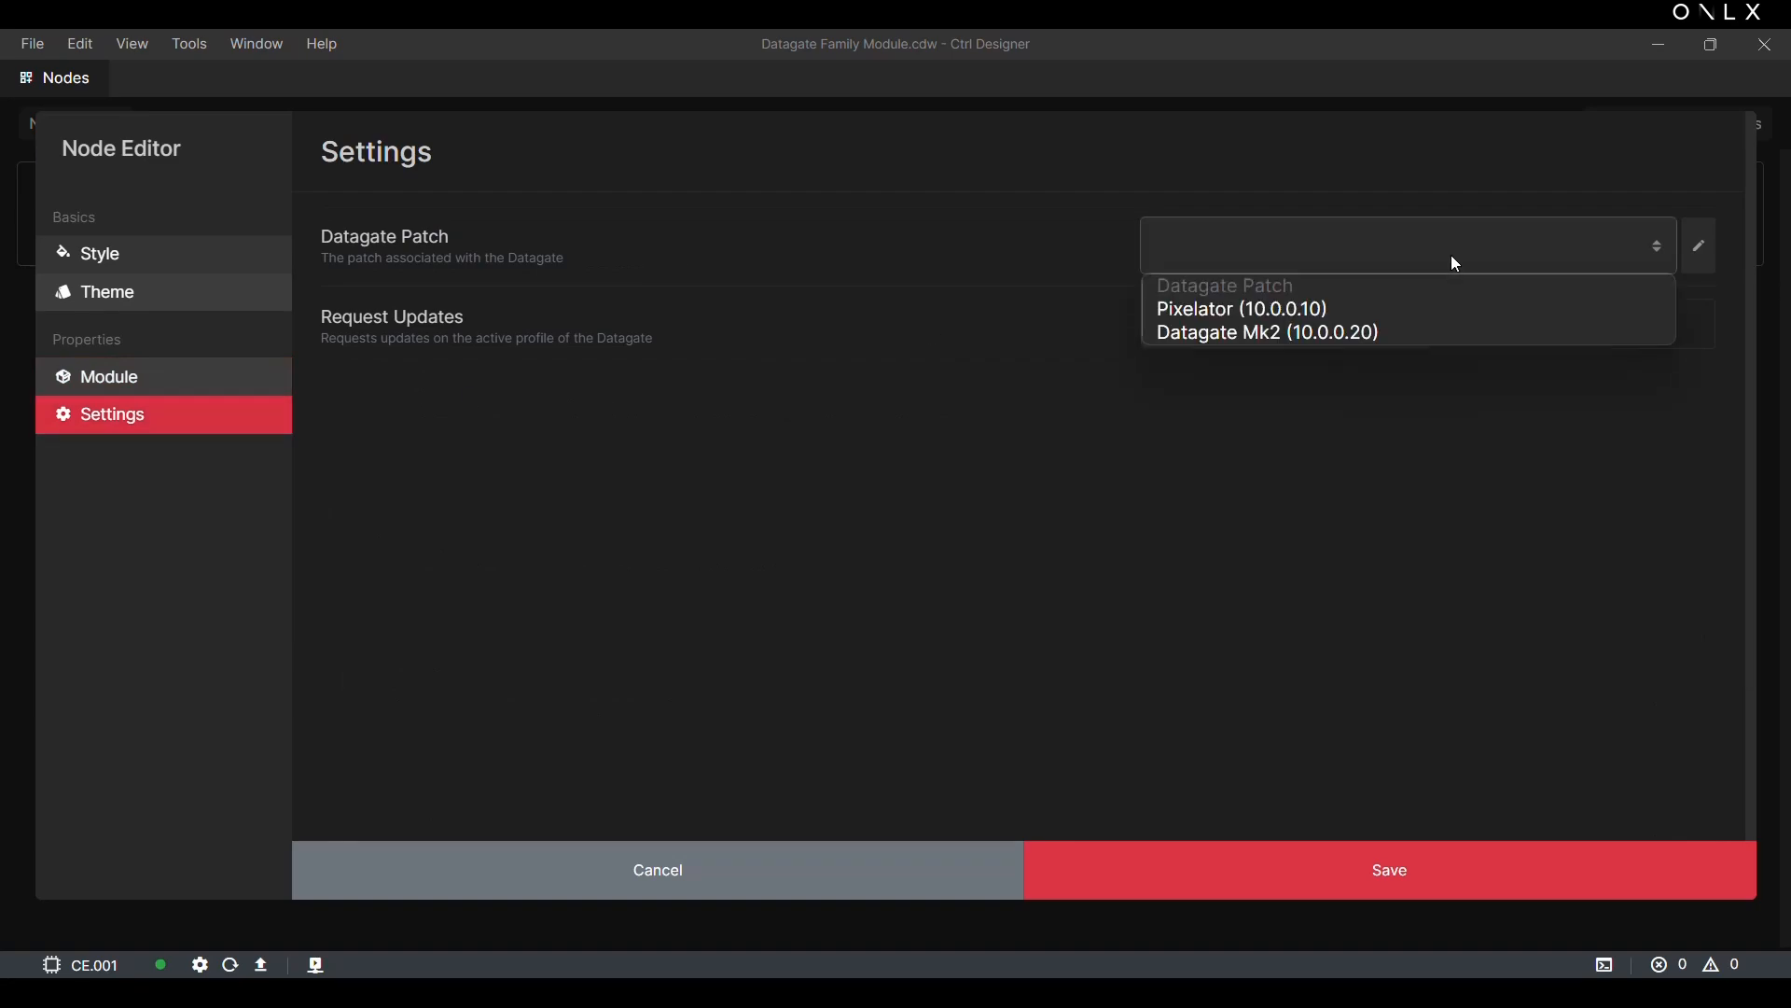
left_click(1260, 334)
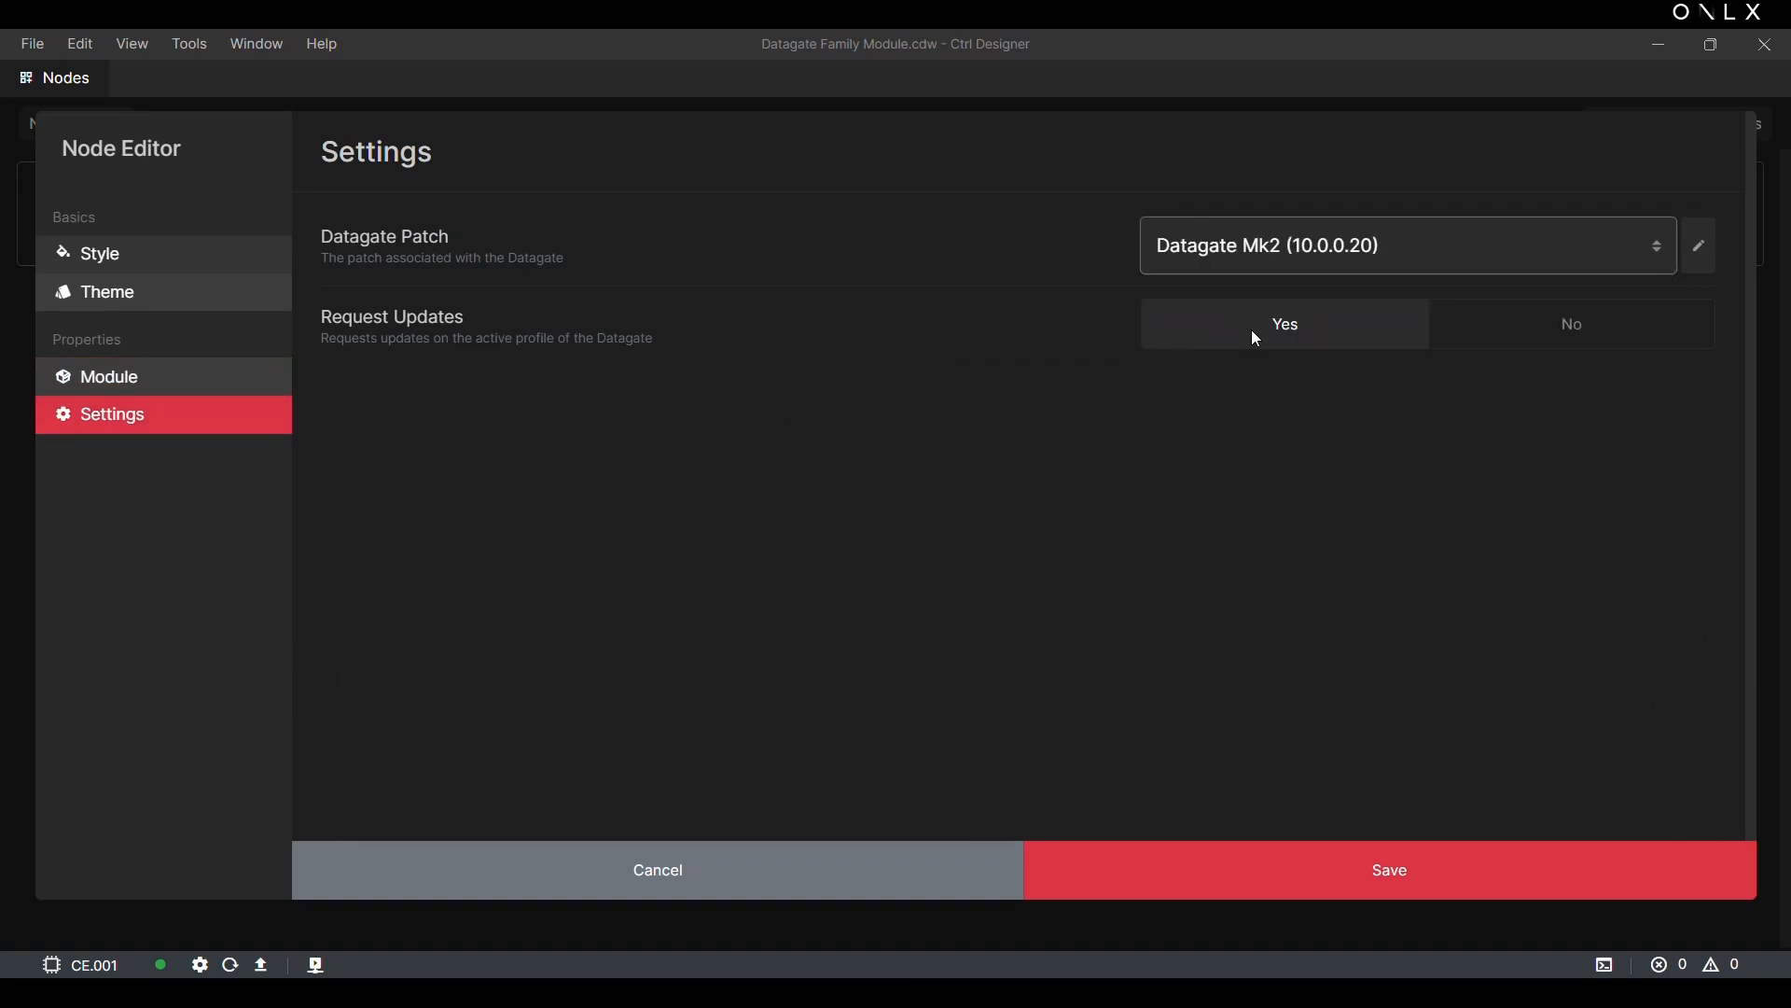
left_click(1284, 877)
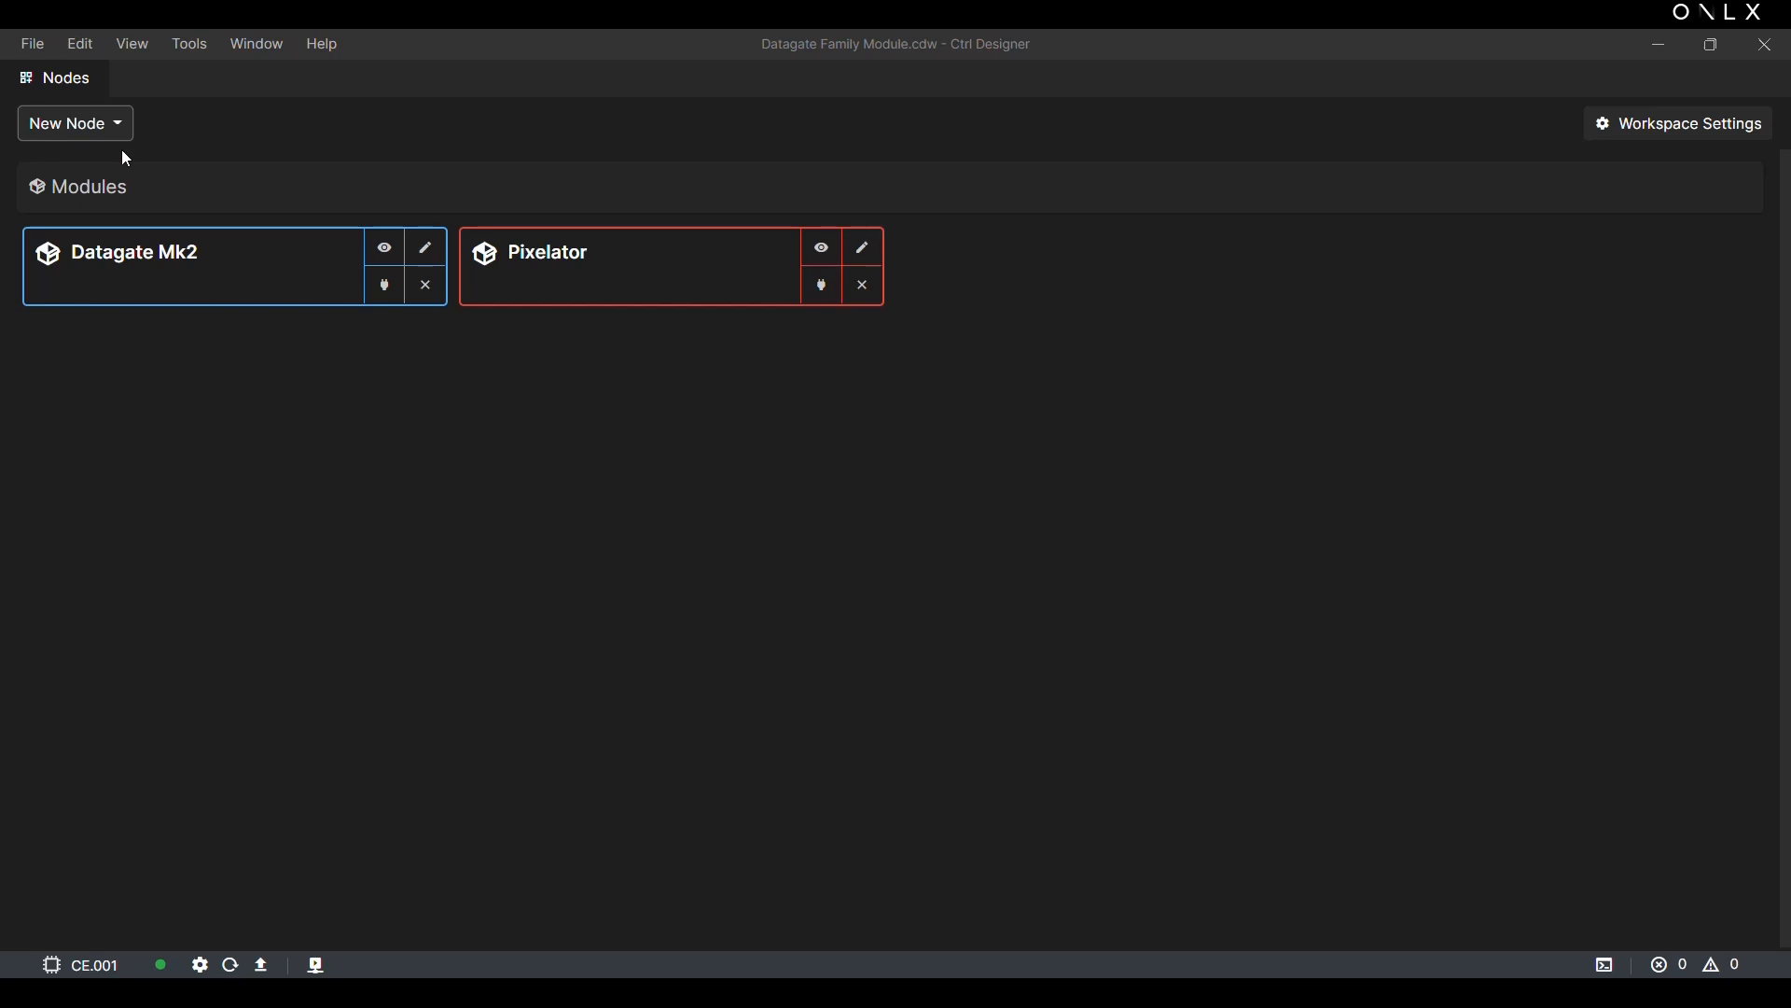
Step: Create a Process node labelled Process, keep the Visual process type, and save it
left_click(105, 125)
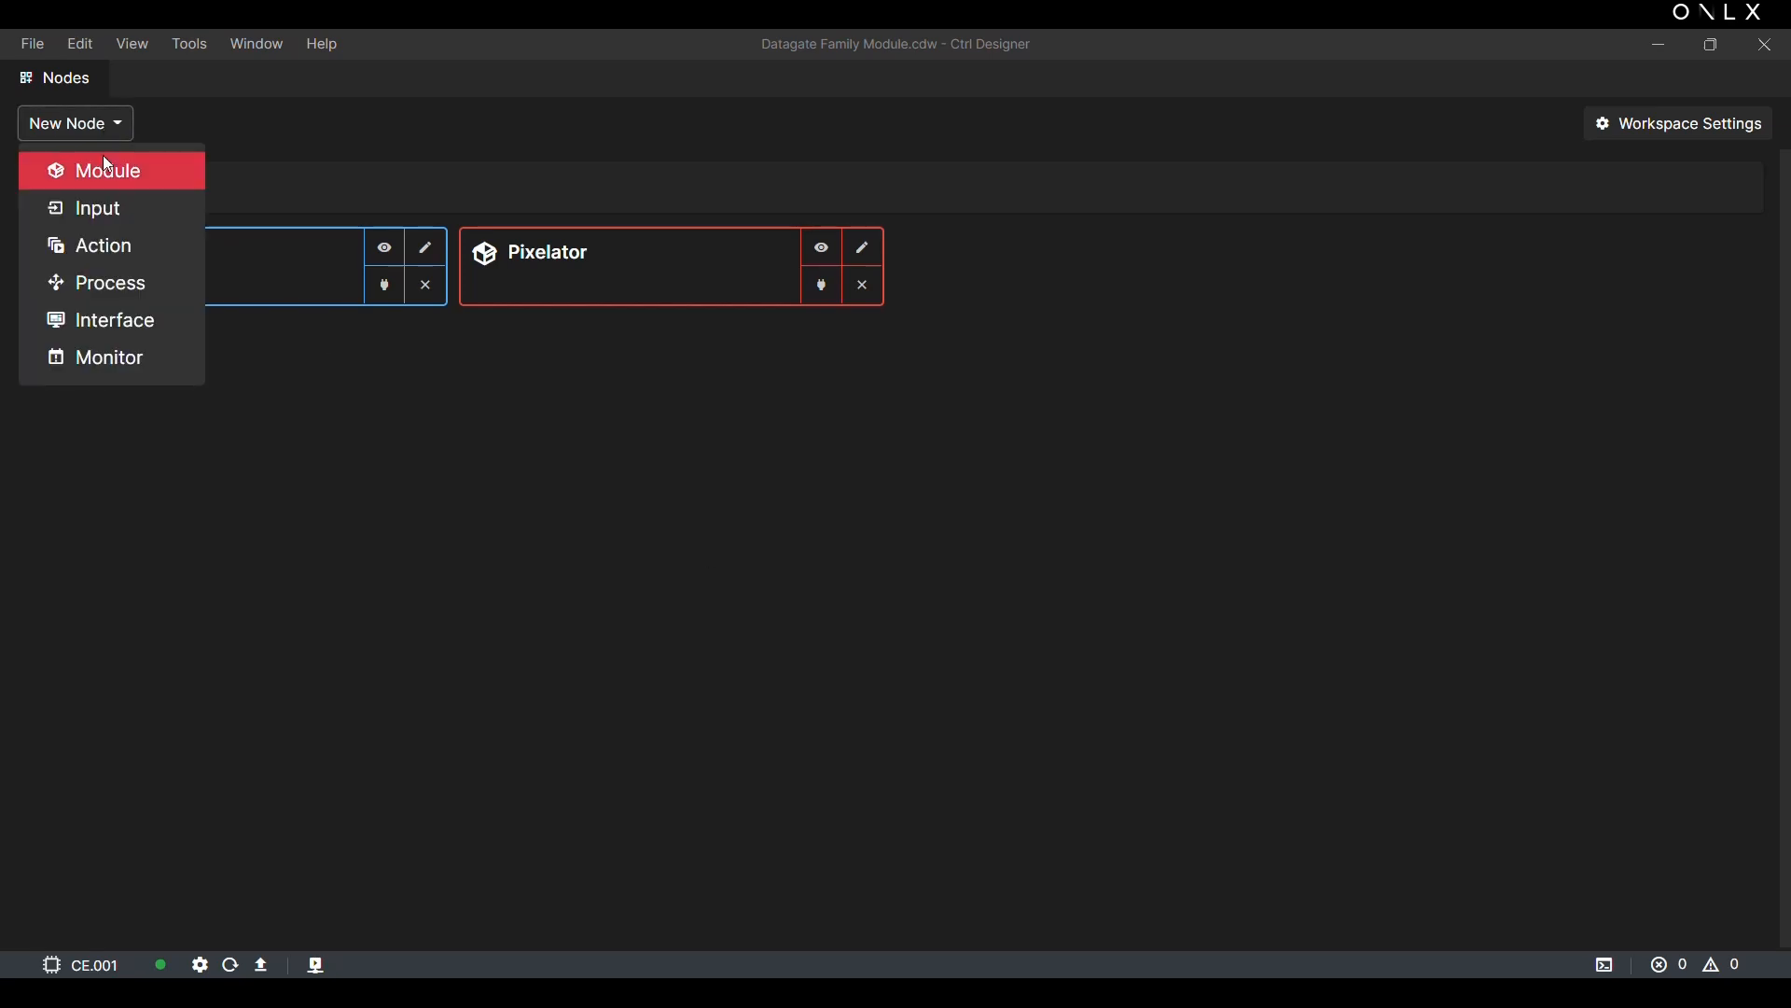
left_click(111, 283)
left_click(376, 275)
type("Process")
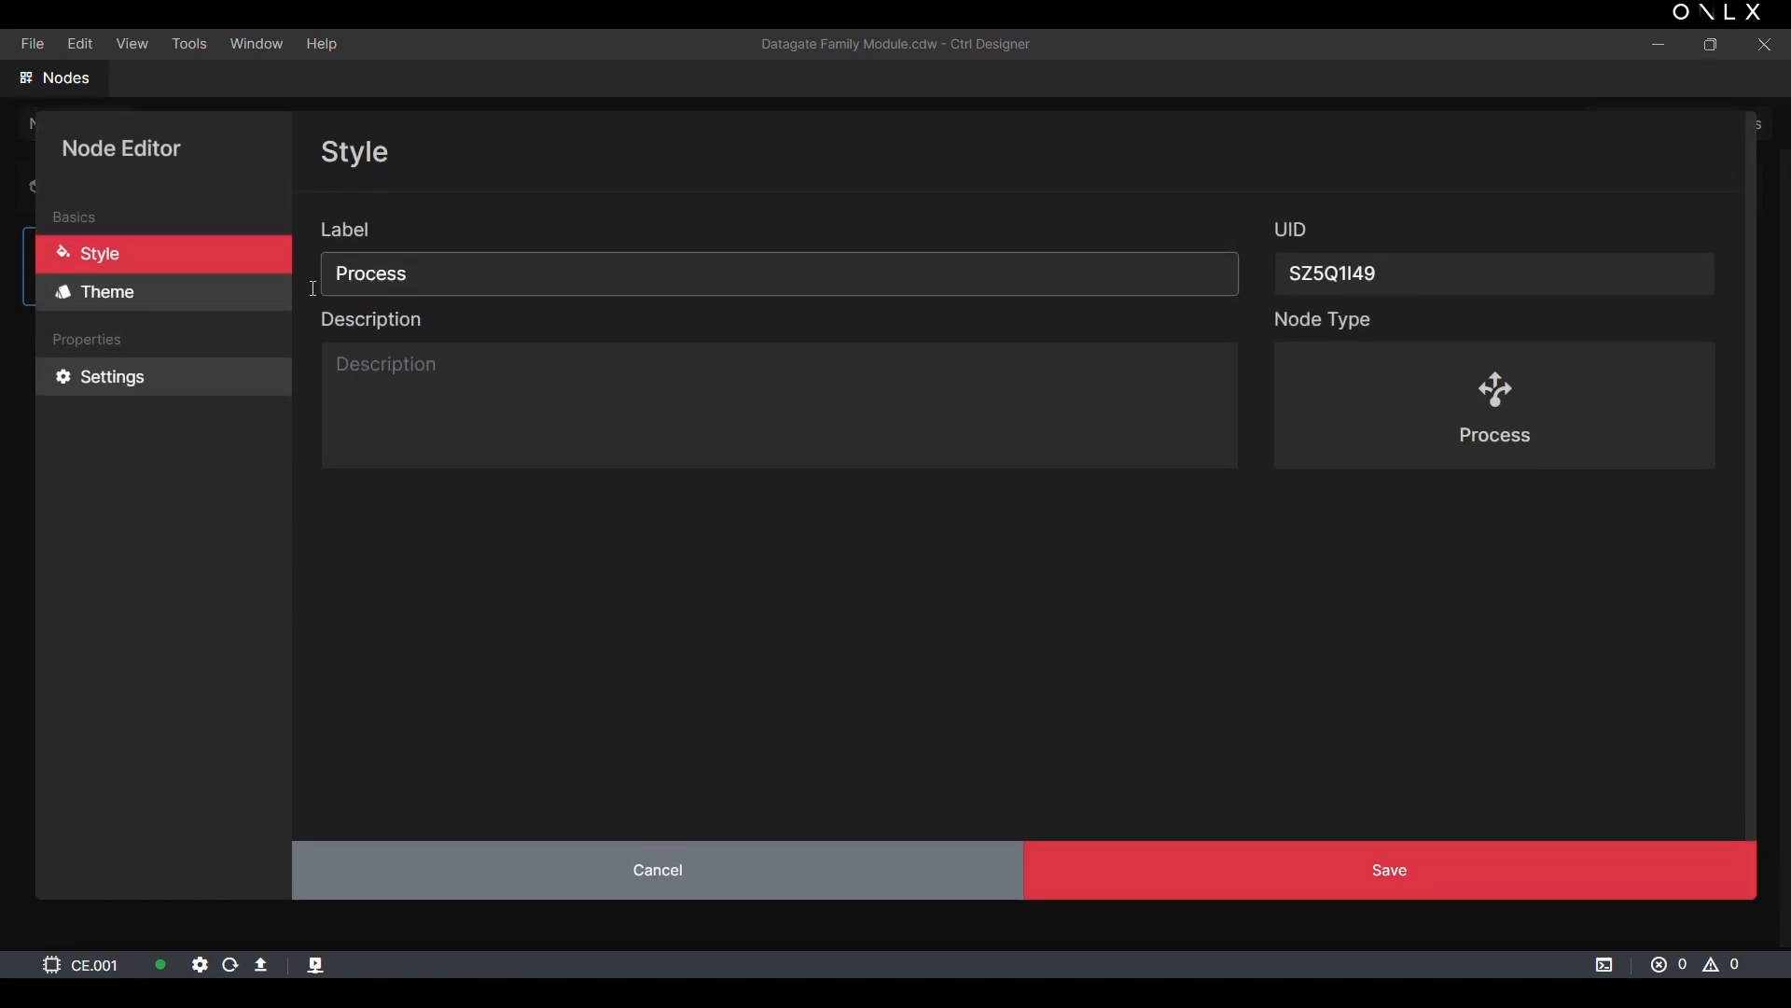
left_click(168, 308)
left_click(198, 384)
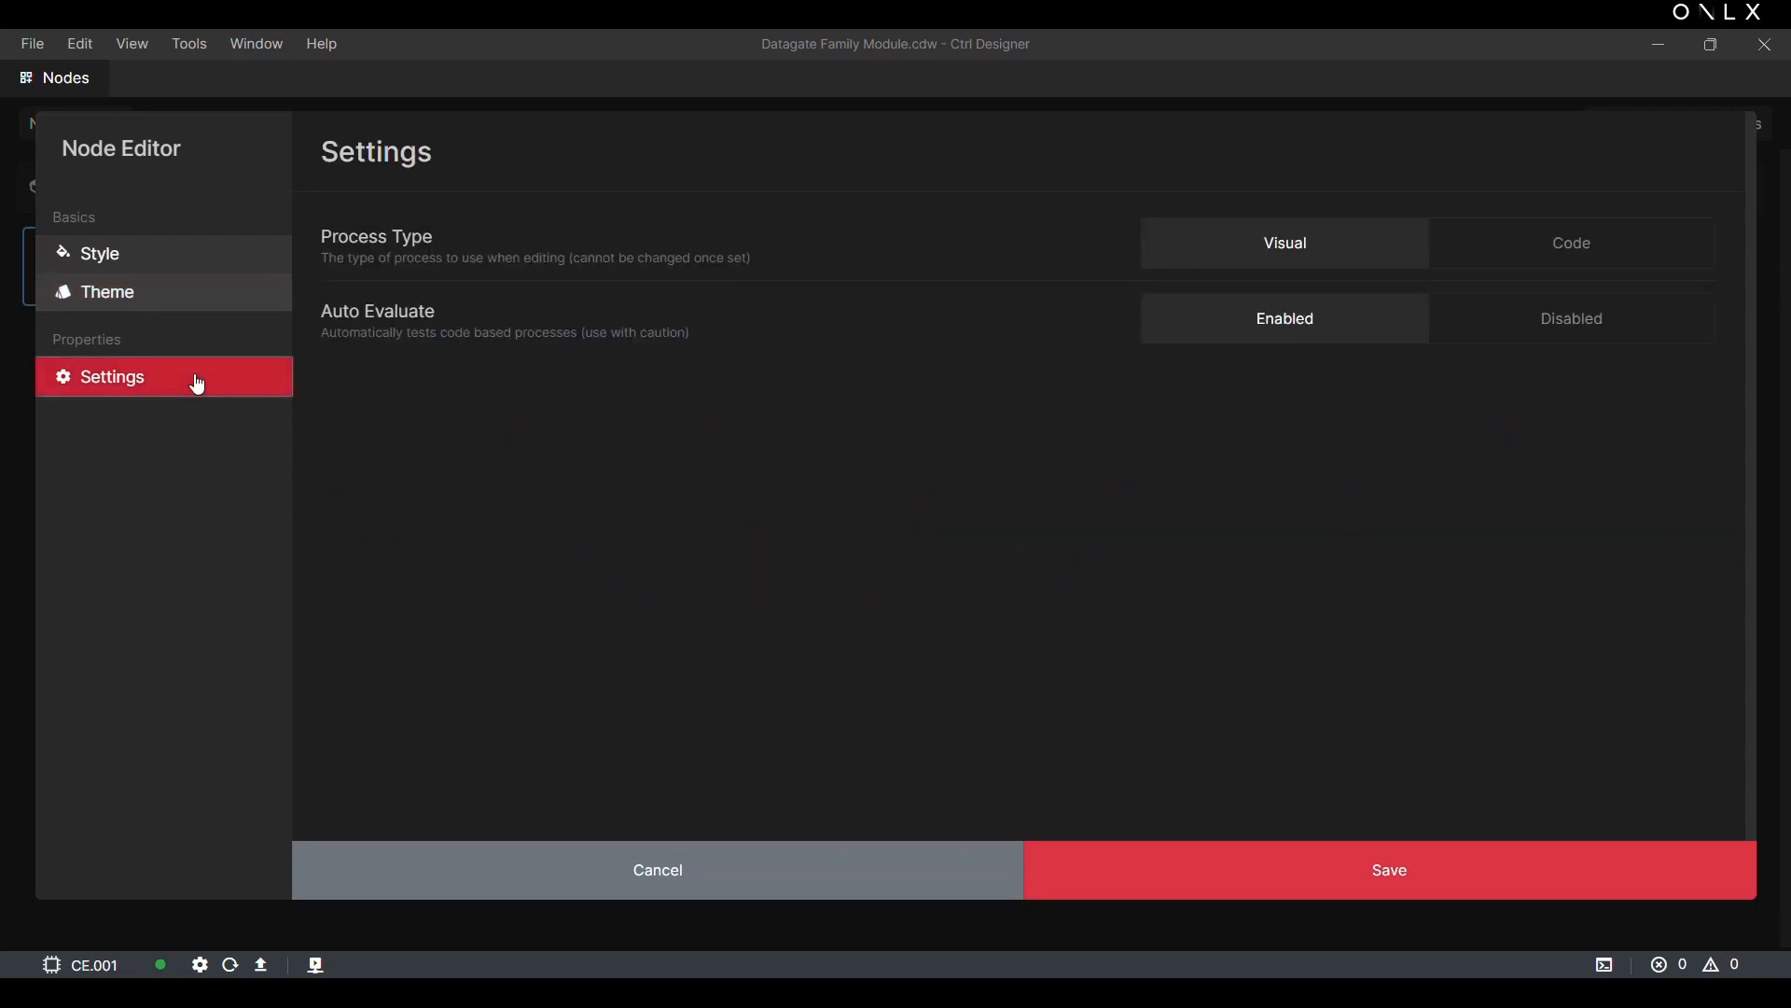
left_click(1359, 871)
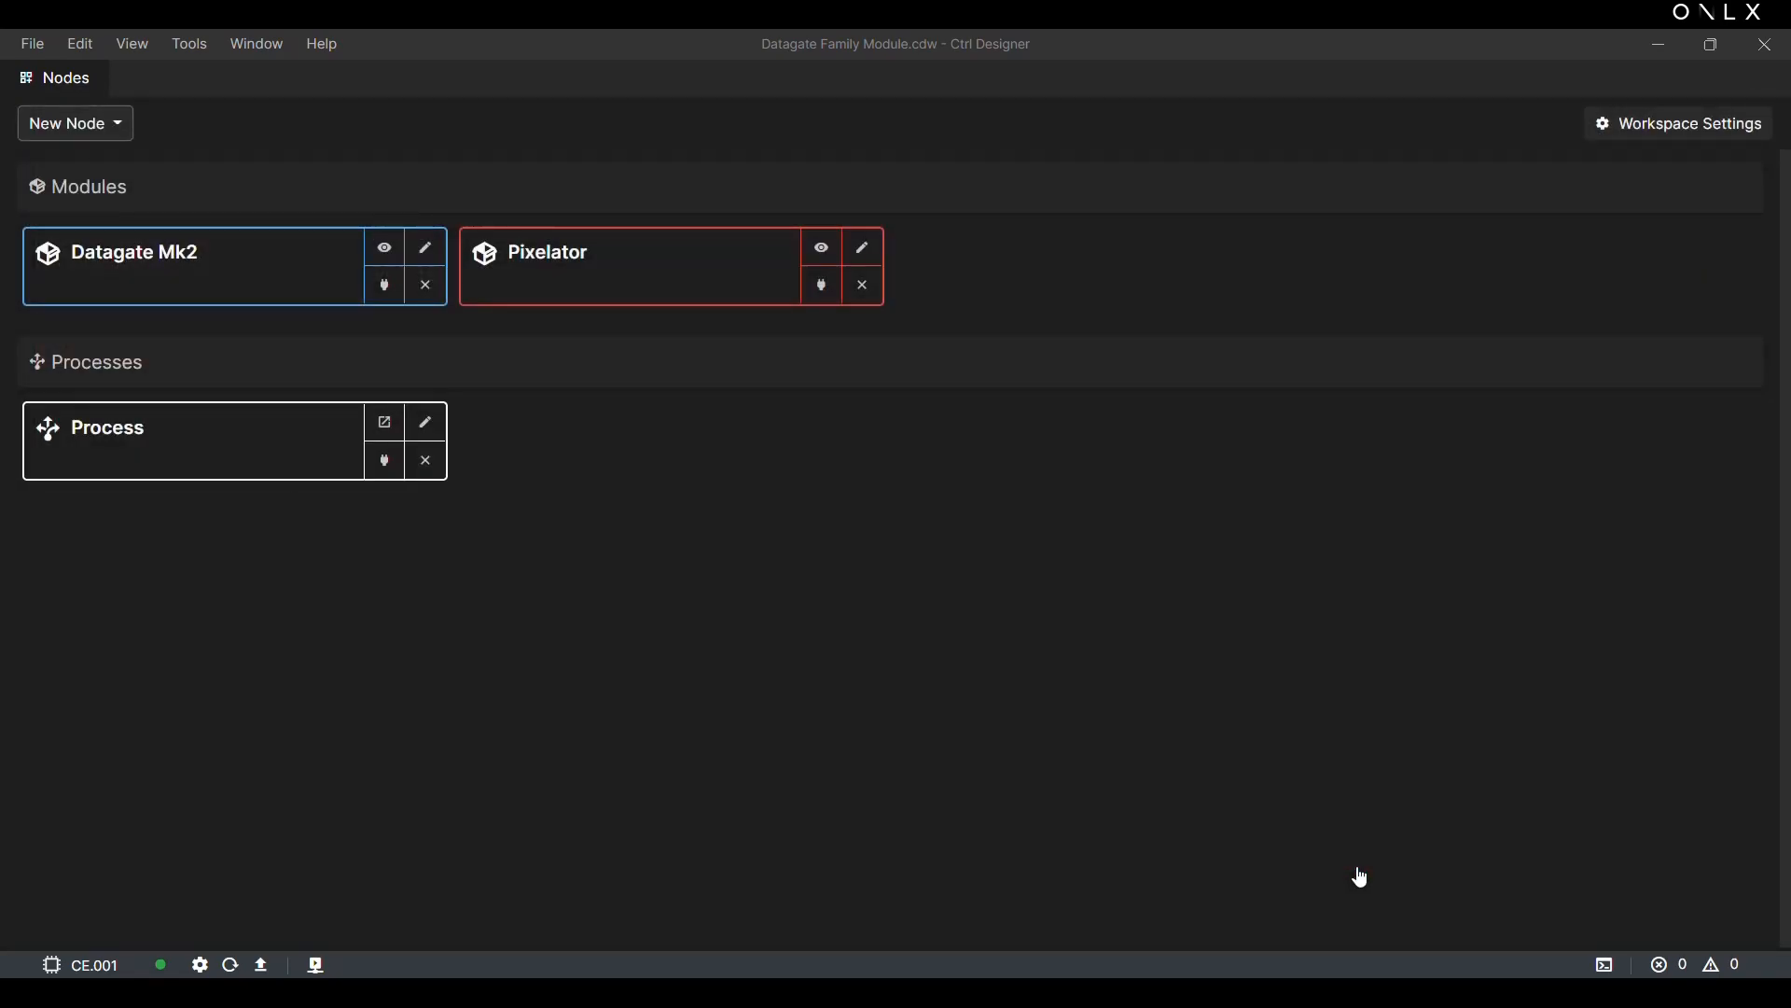
Step: Open the Process node for editing and place a Datagate Mk2 block targeting the Profile Did Change event
left_click(386, 427)
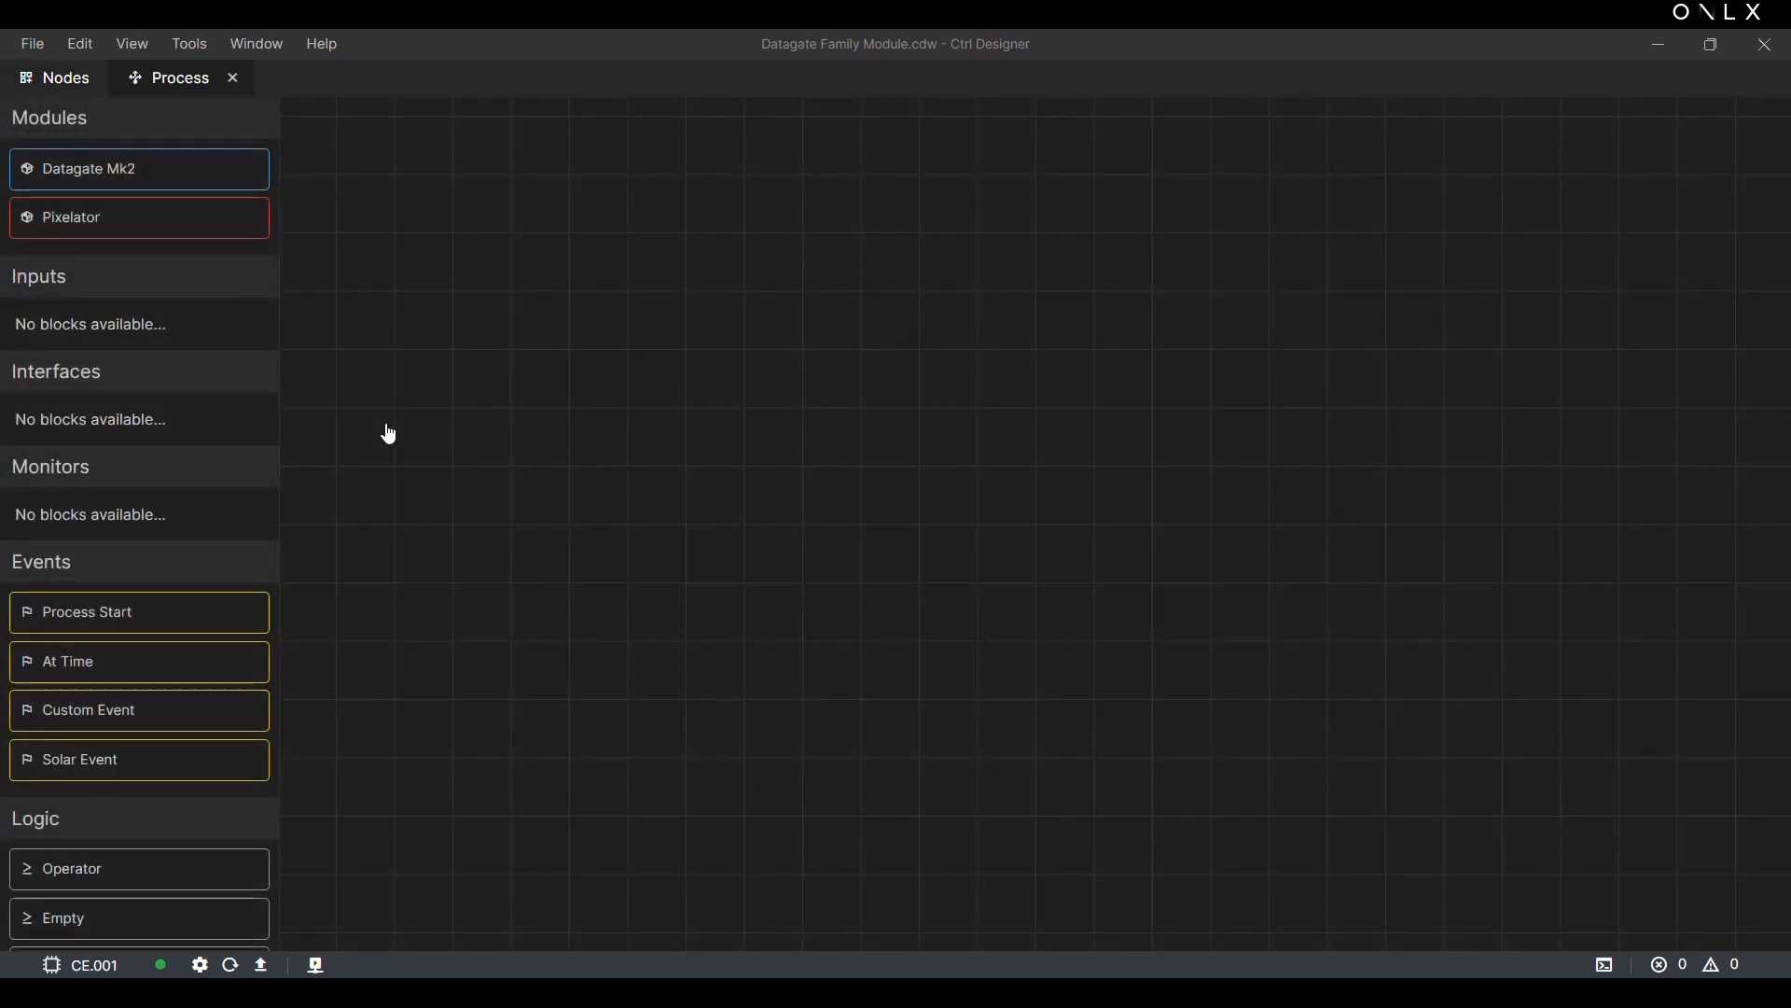
left_click_drag(166, 179, 928, 289)
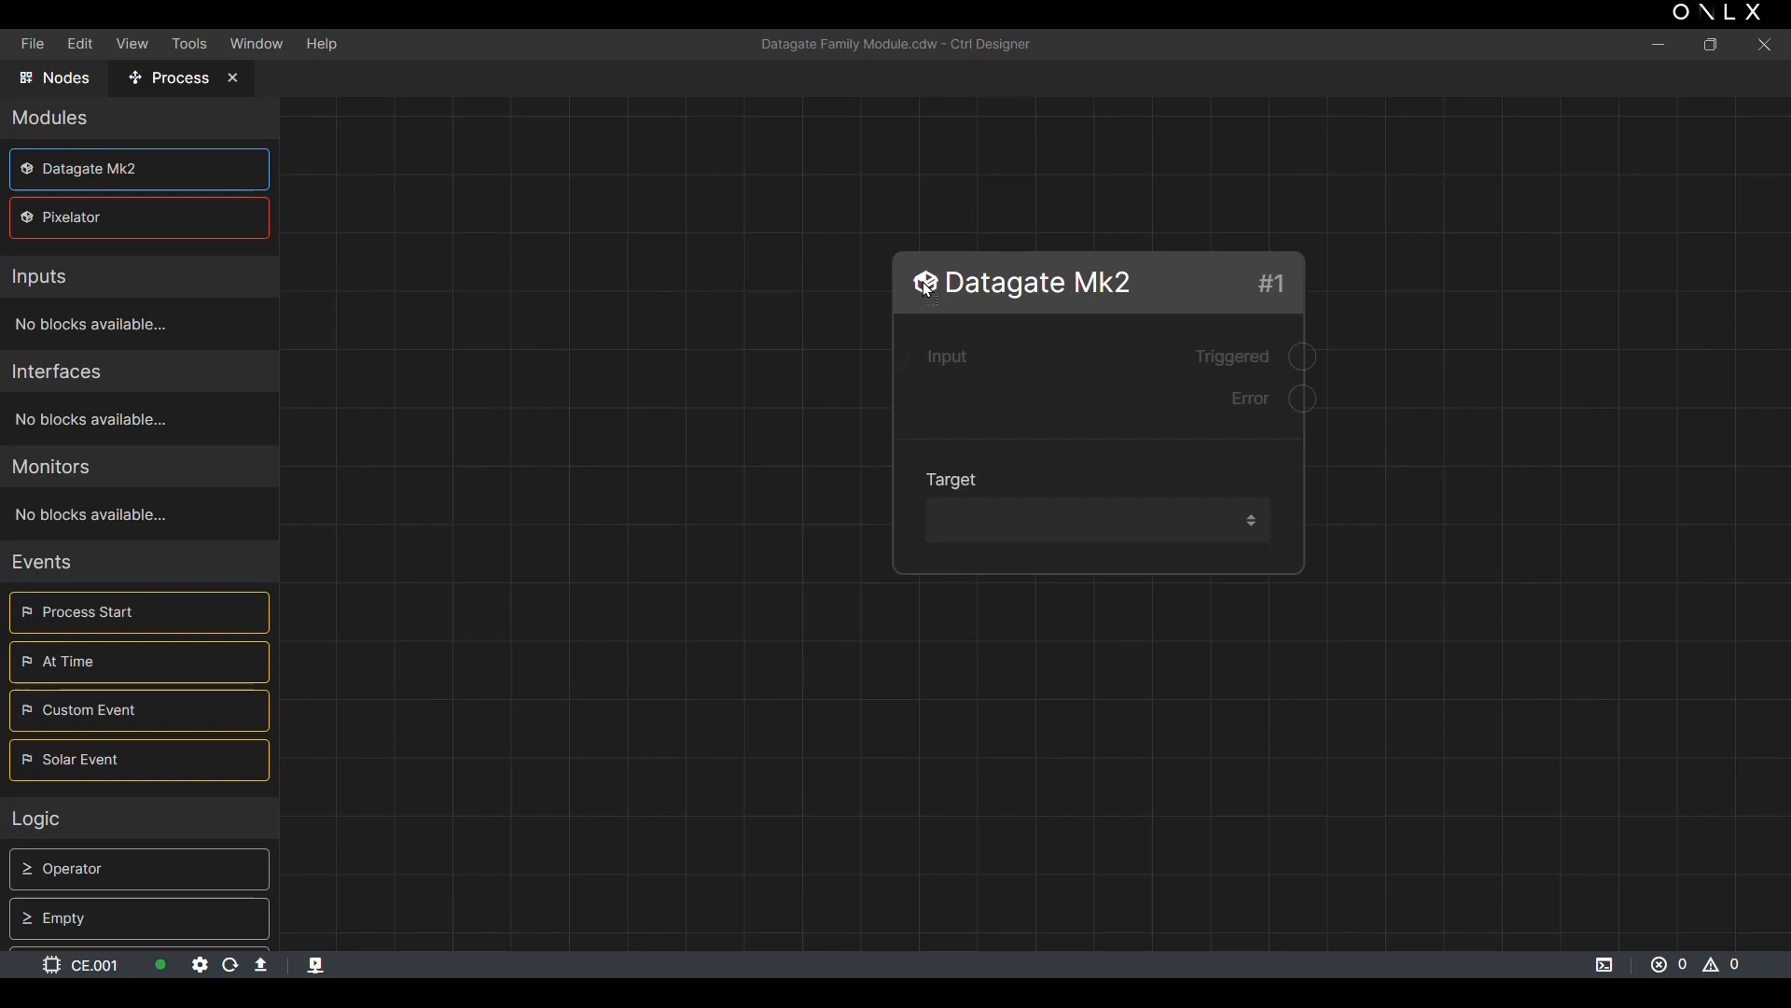
left_click(1083, 513)
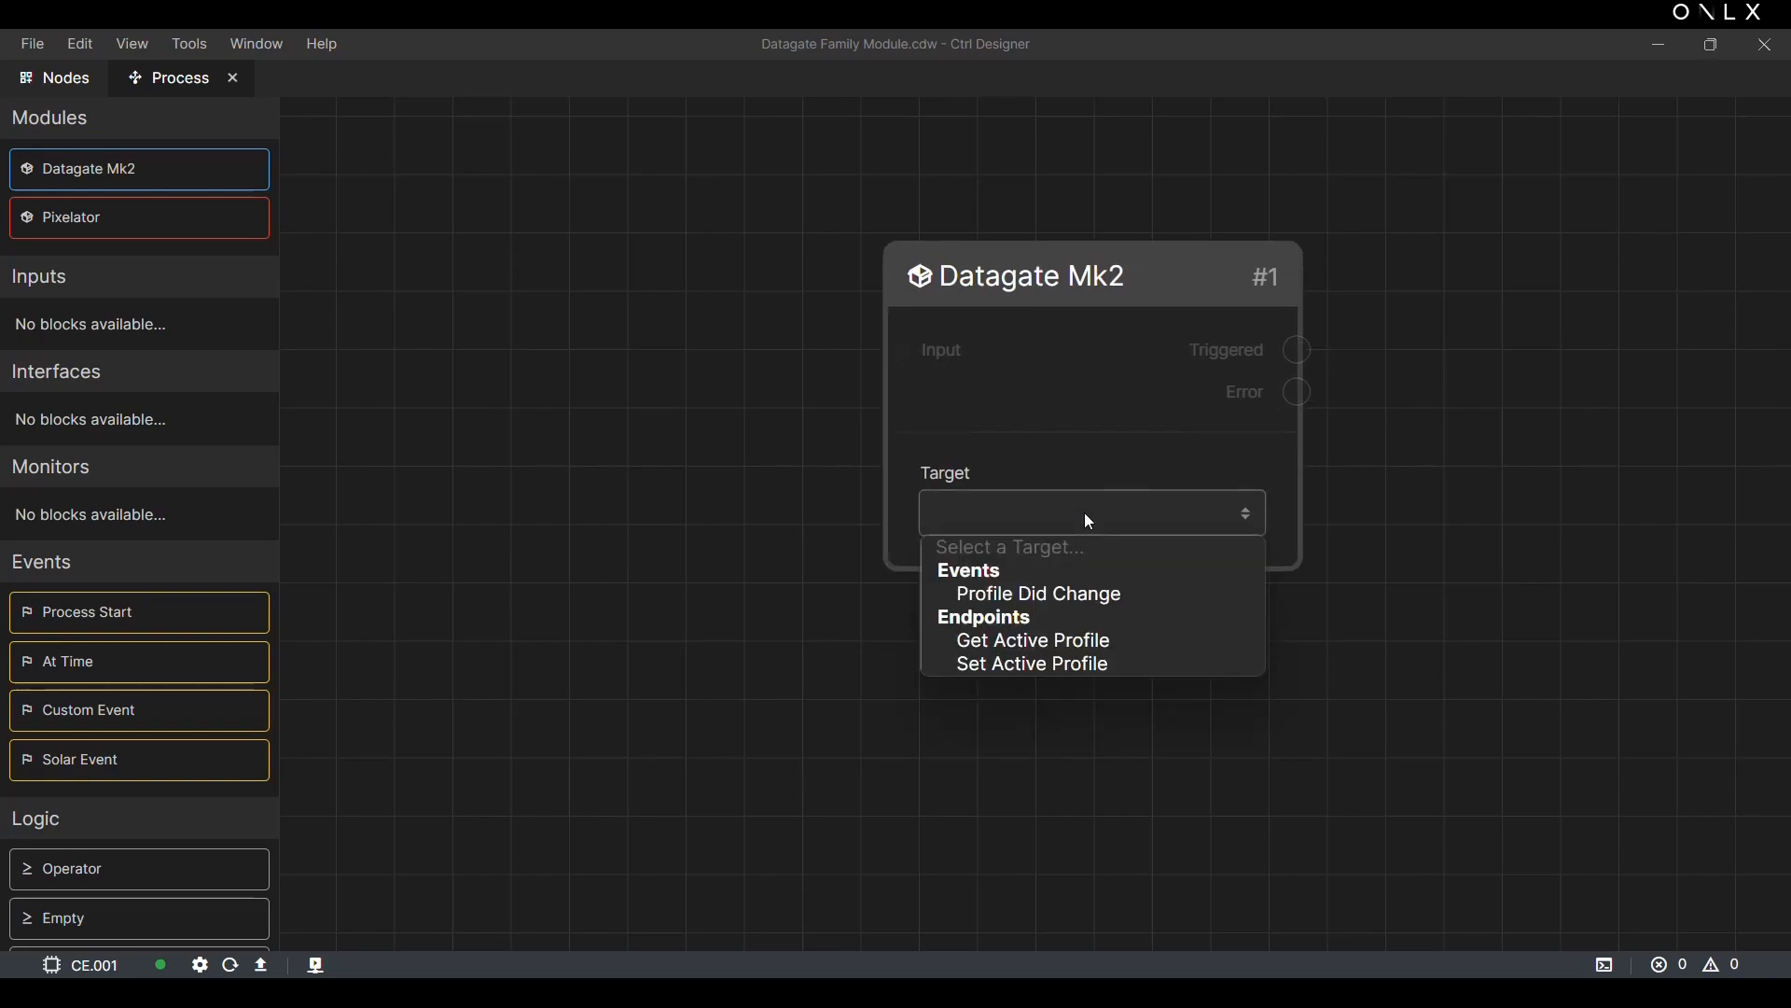
left_click(1092, 597)
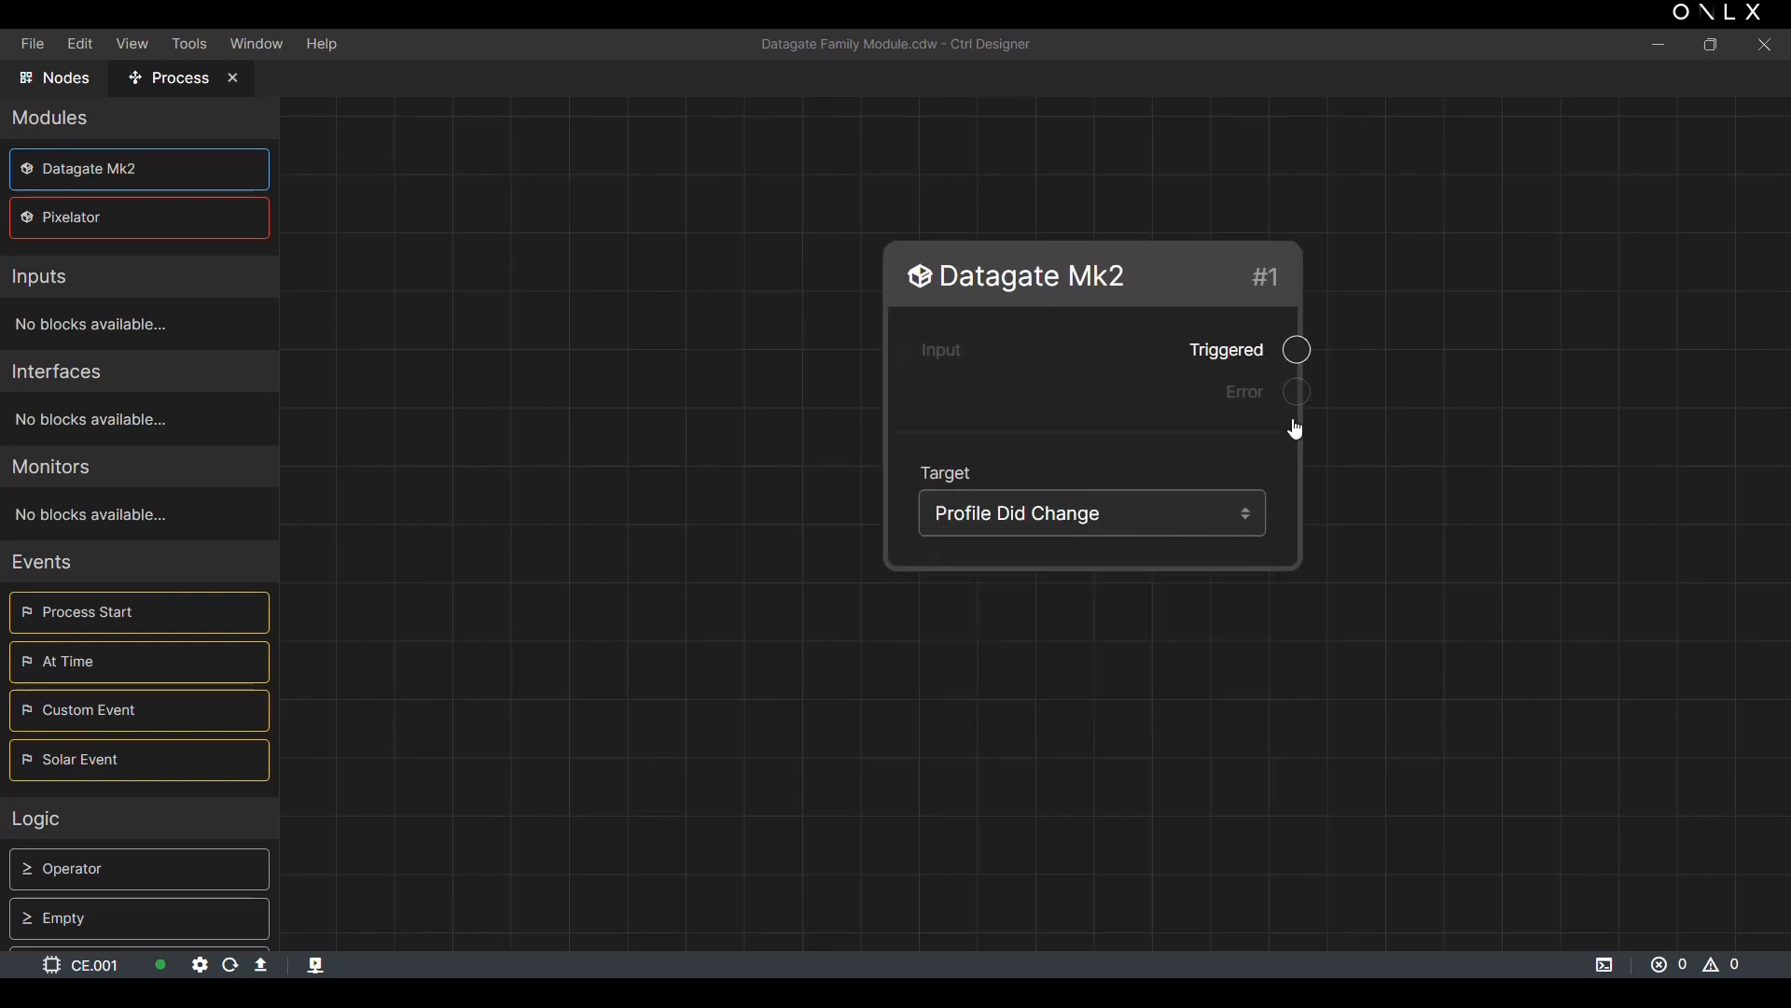
Step: Set the Datagate Mk2 block's target to Get Active Profile and try drawing connections from its Triggered and Error outputs
left_click_drag(1304, 350, 1669, 396)
left_click(1226, 518)
left_click(1136, 643)
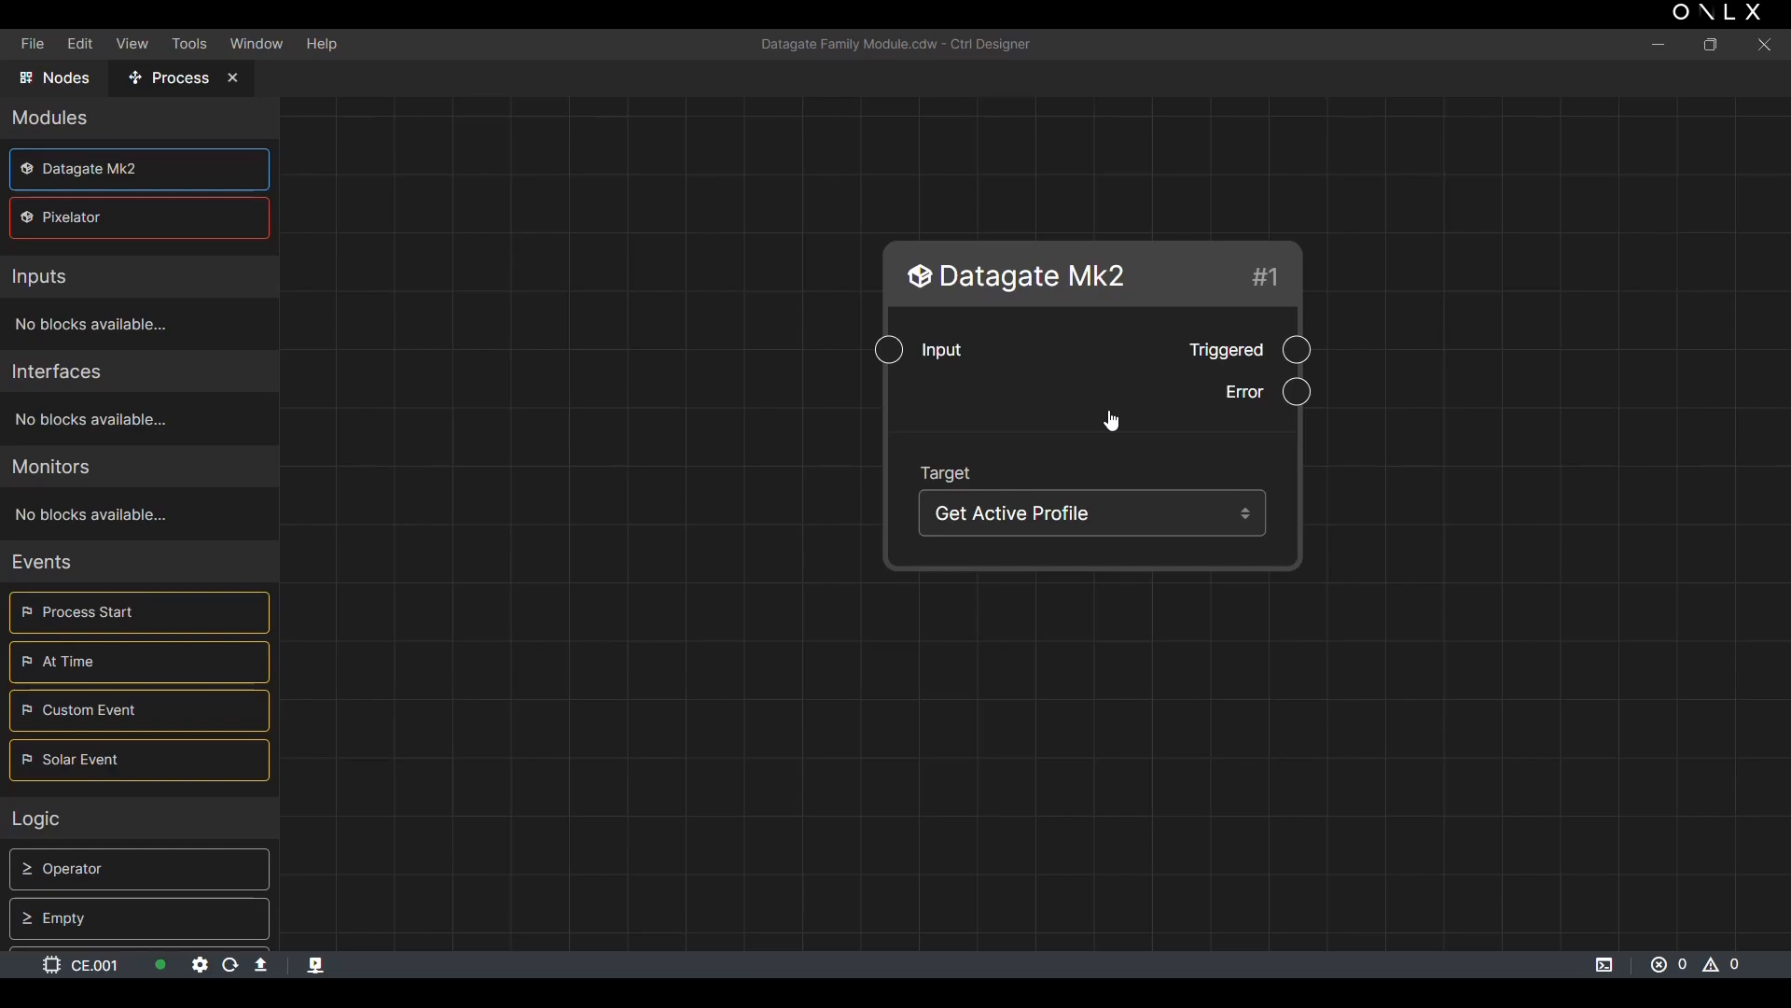
left_click_drag(1298, 392, 1499, 417)
Step: Set the Datagate Mk2 block's target to Set Active Profile with Profile ID 3
left_click(1215, 507)
left_click(1137, 664)
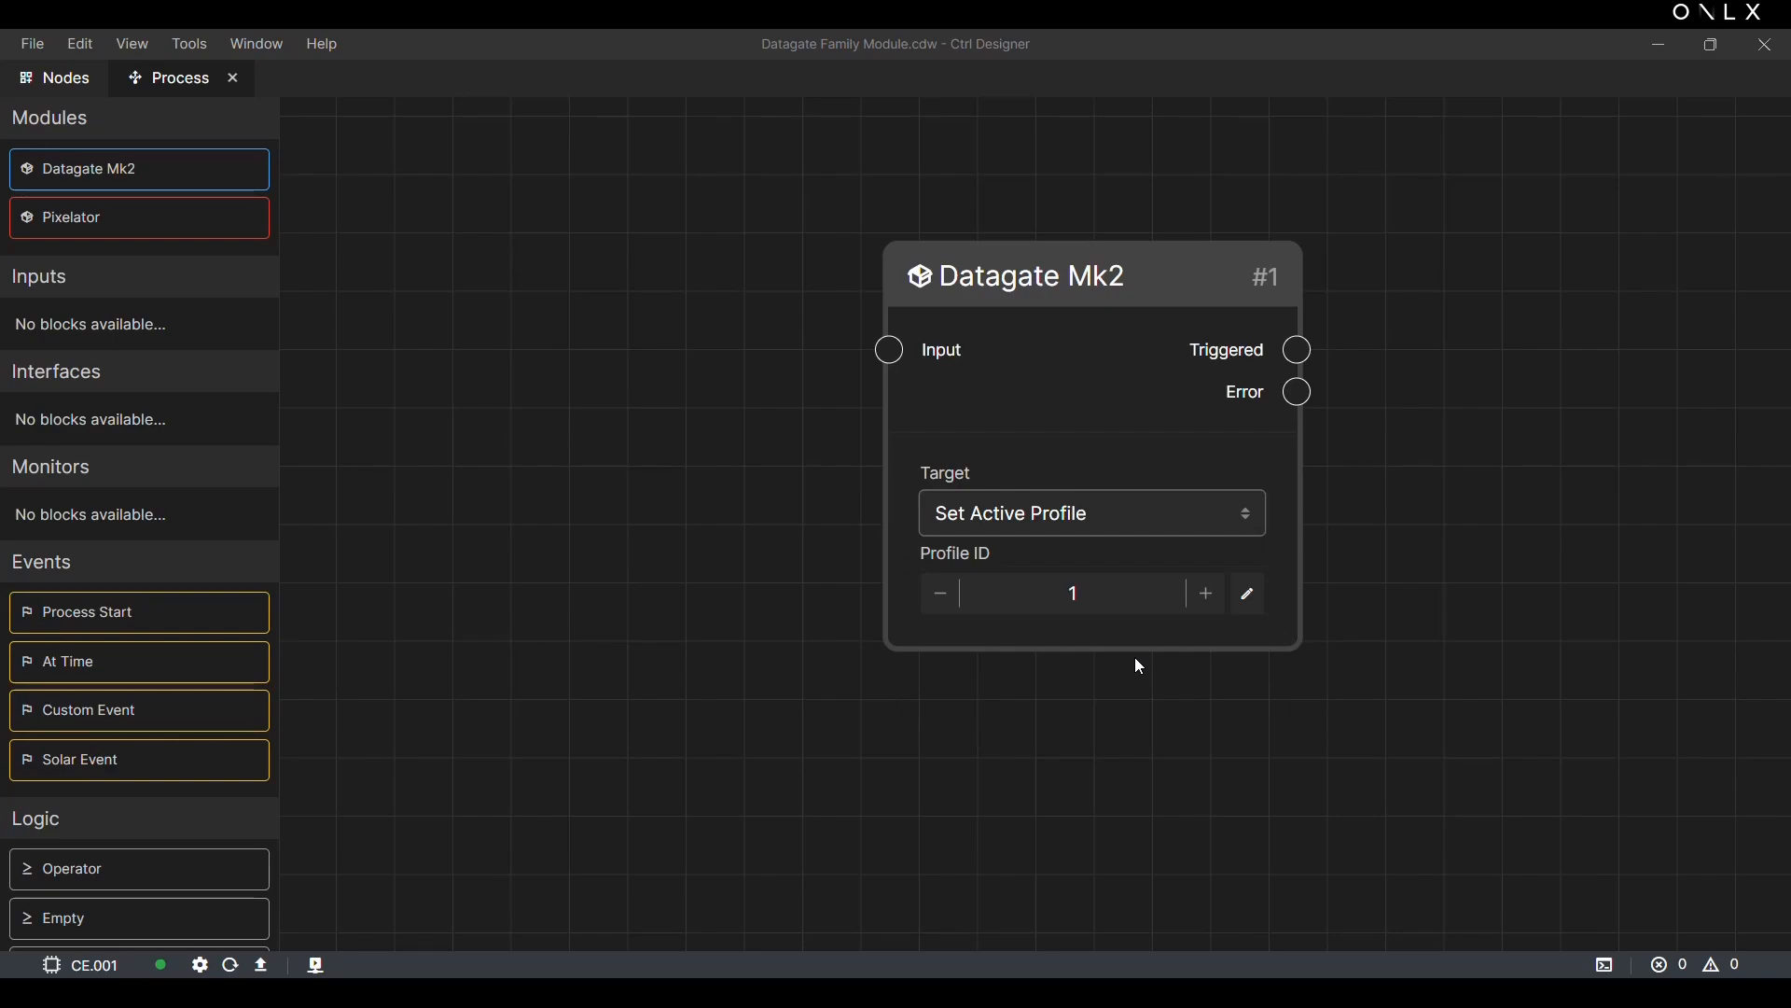
left_click(1206, 602)
left_click(1208, 604)
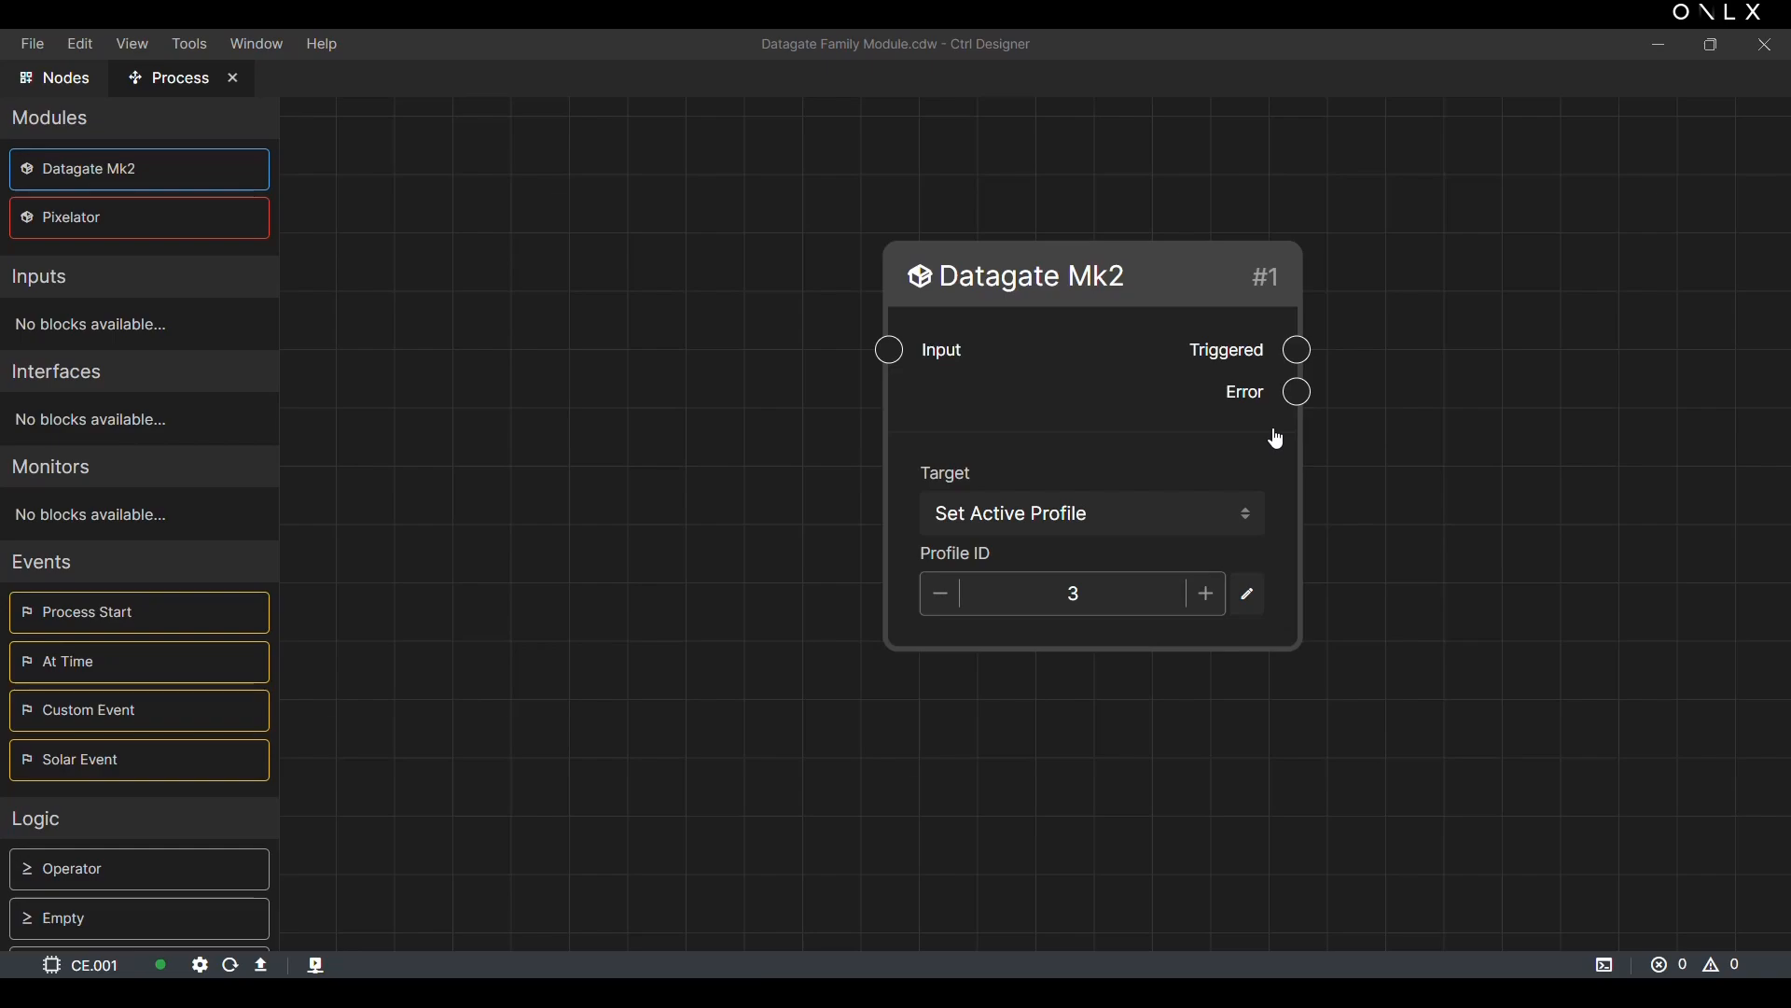
Step: Place a second Datagate Mk2 block below the first and set its target to Profile Did Change
left_click_drag(176, 168, 774, 698)
scroll(681, 539, "down", 5)
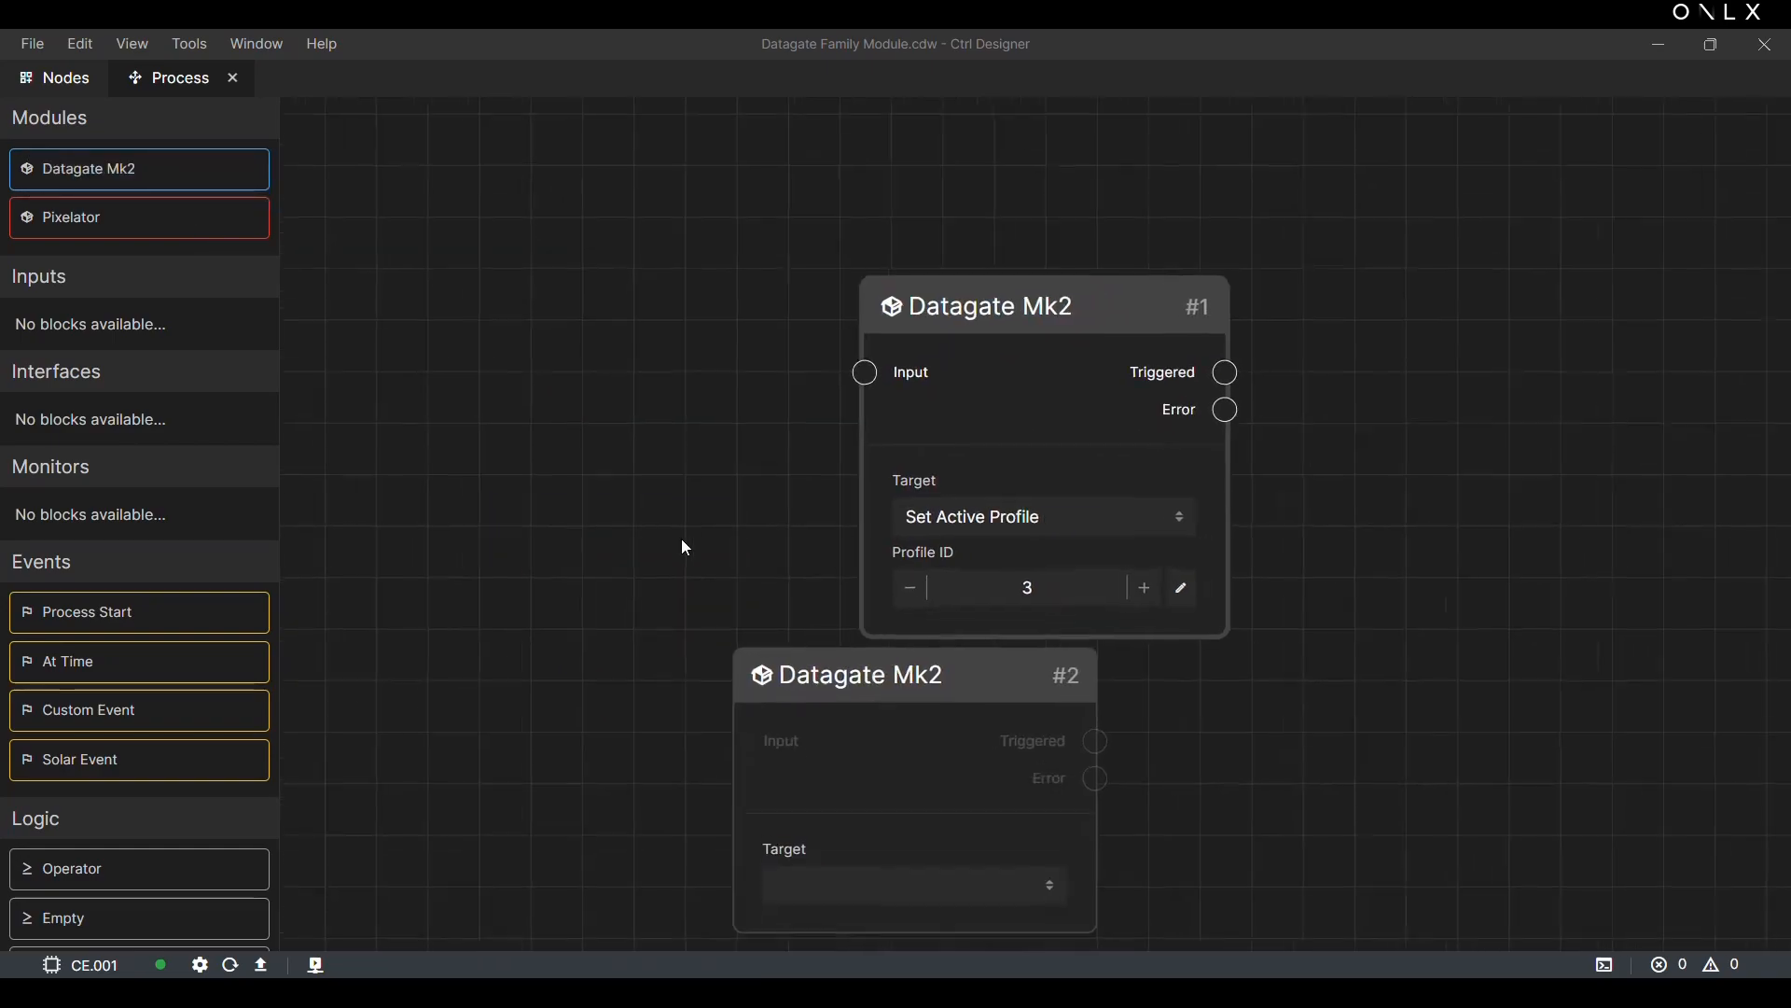
left_click(871, 814)
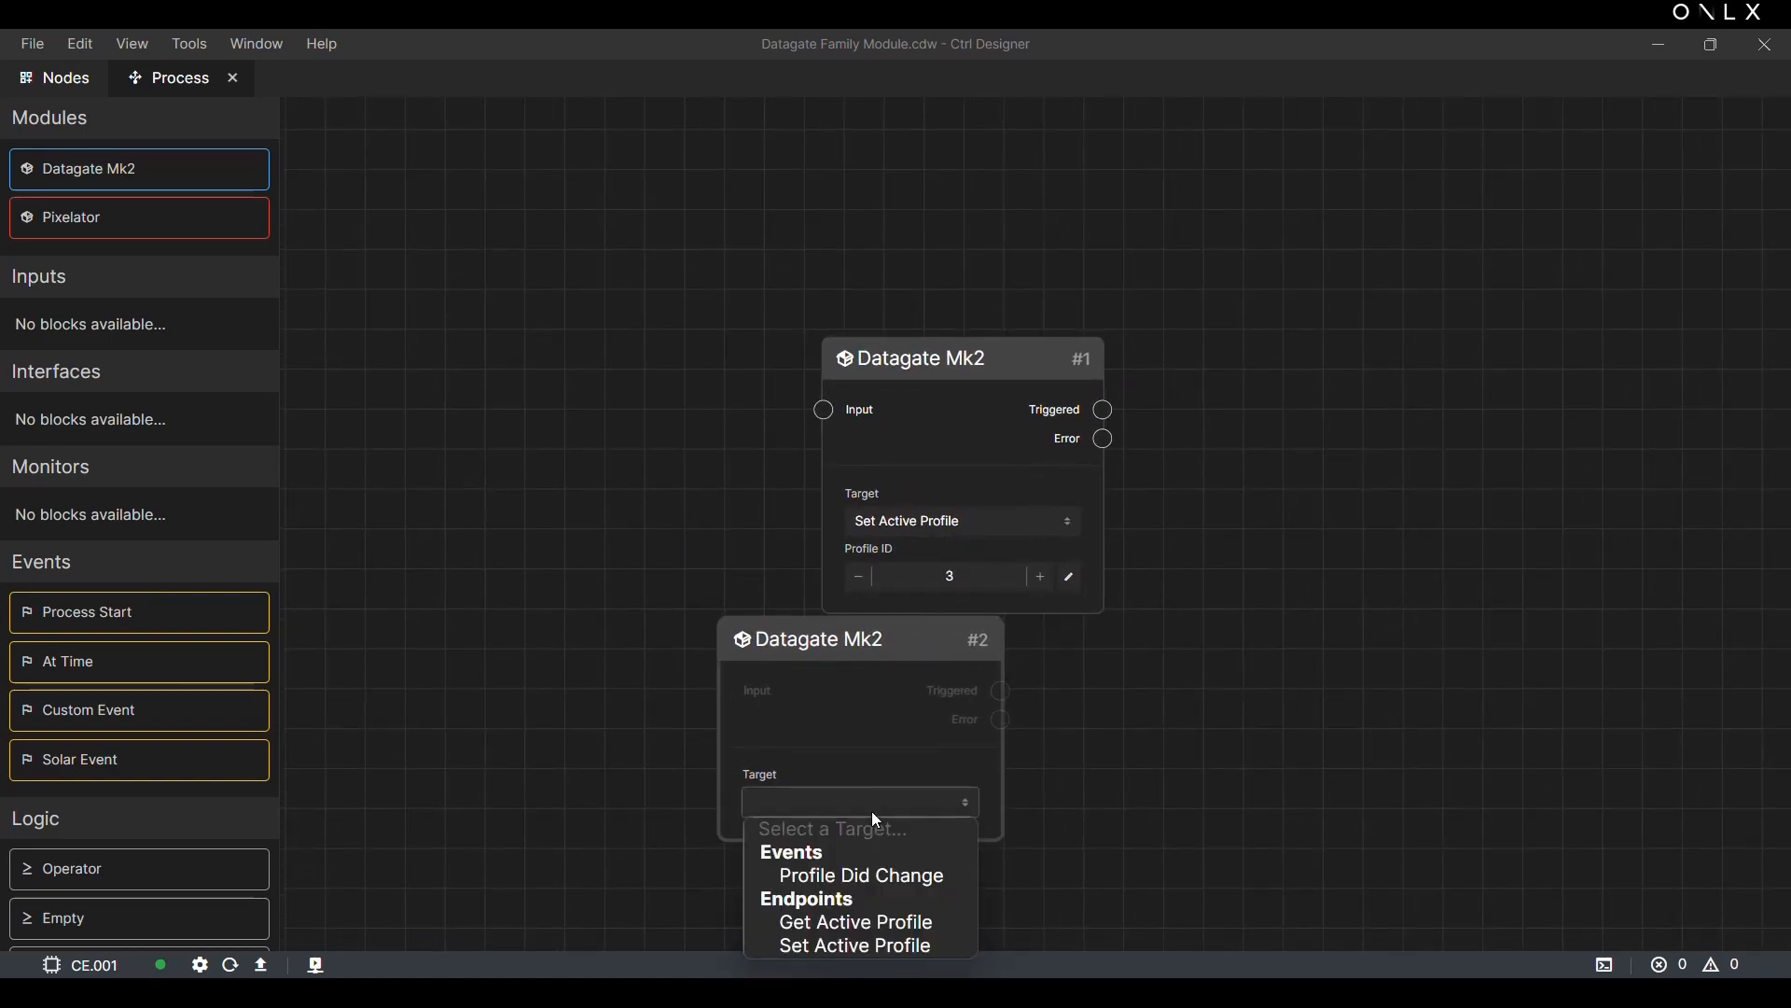
left_click(840, 865)
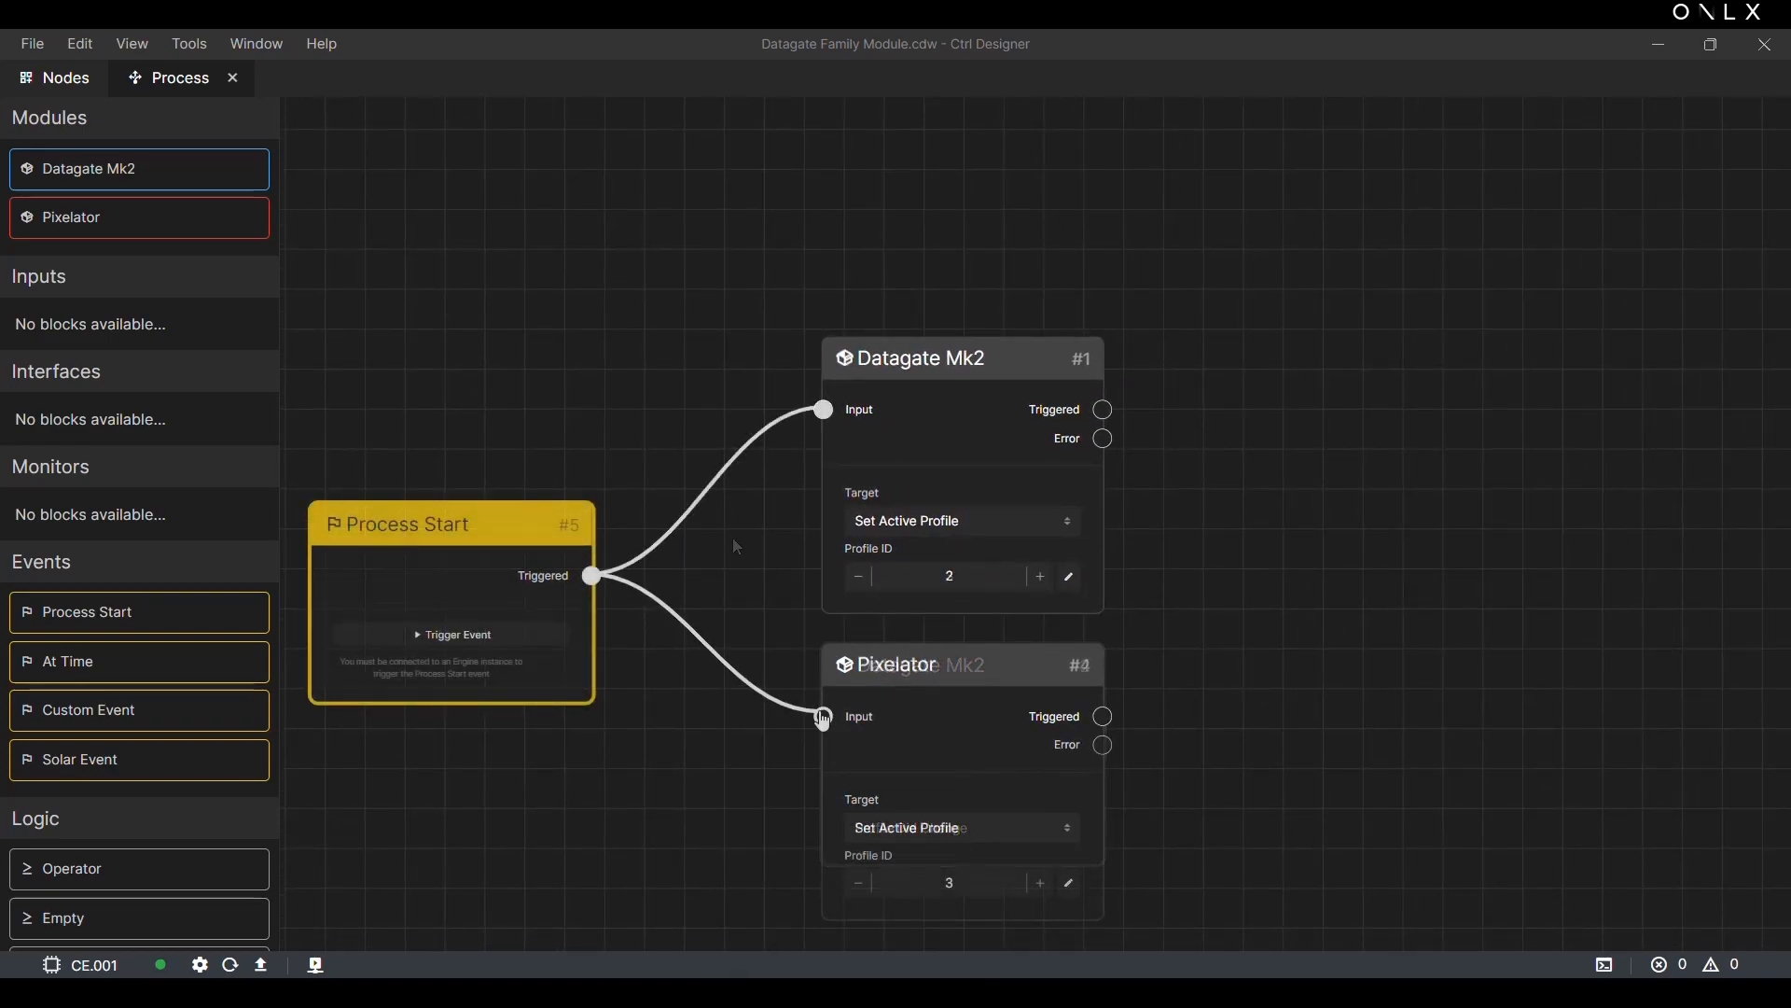
scroll(696, 816, "down", 2)
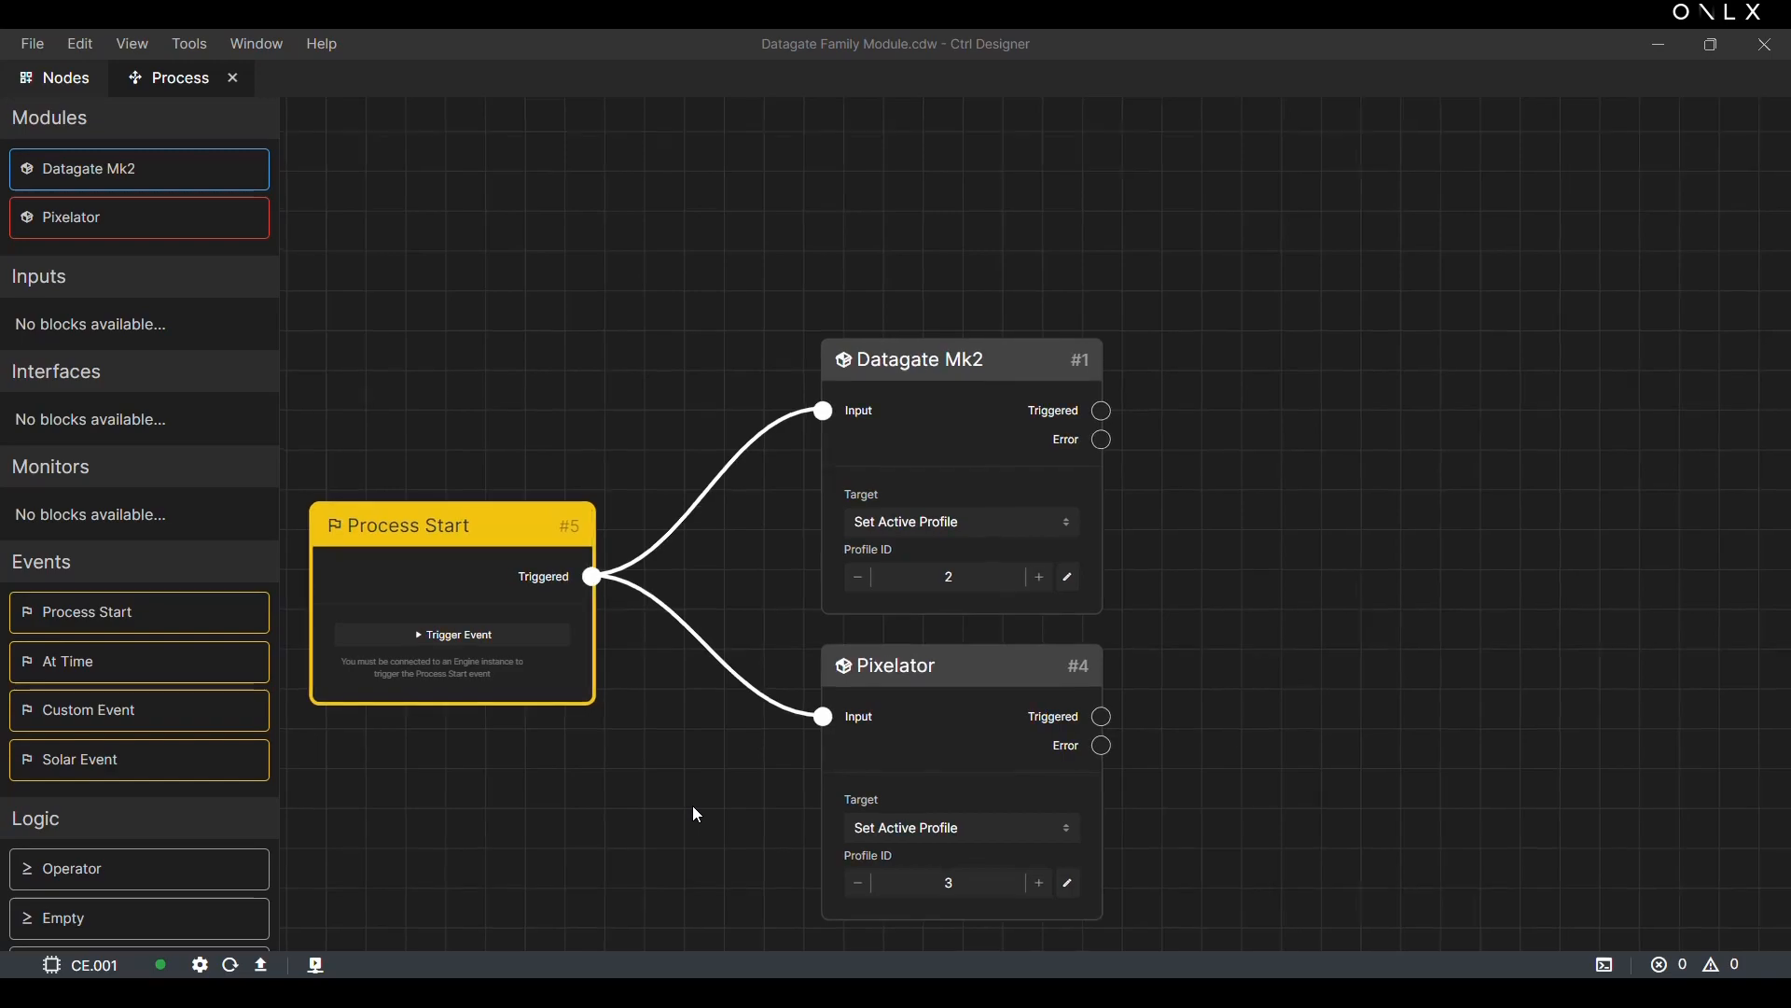
left_click_drag(696, 817, 850, 698)
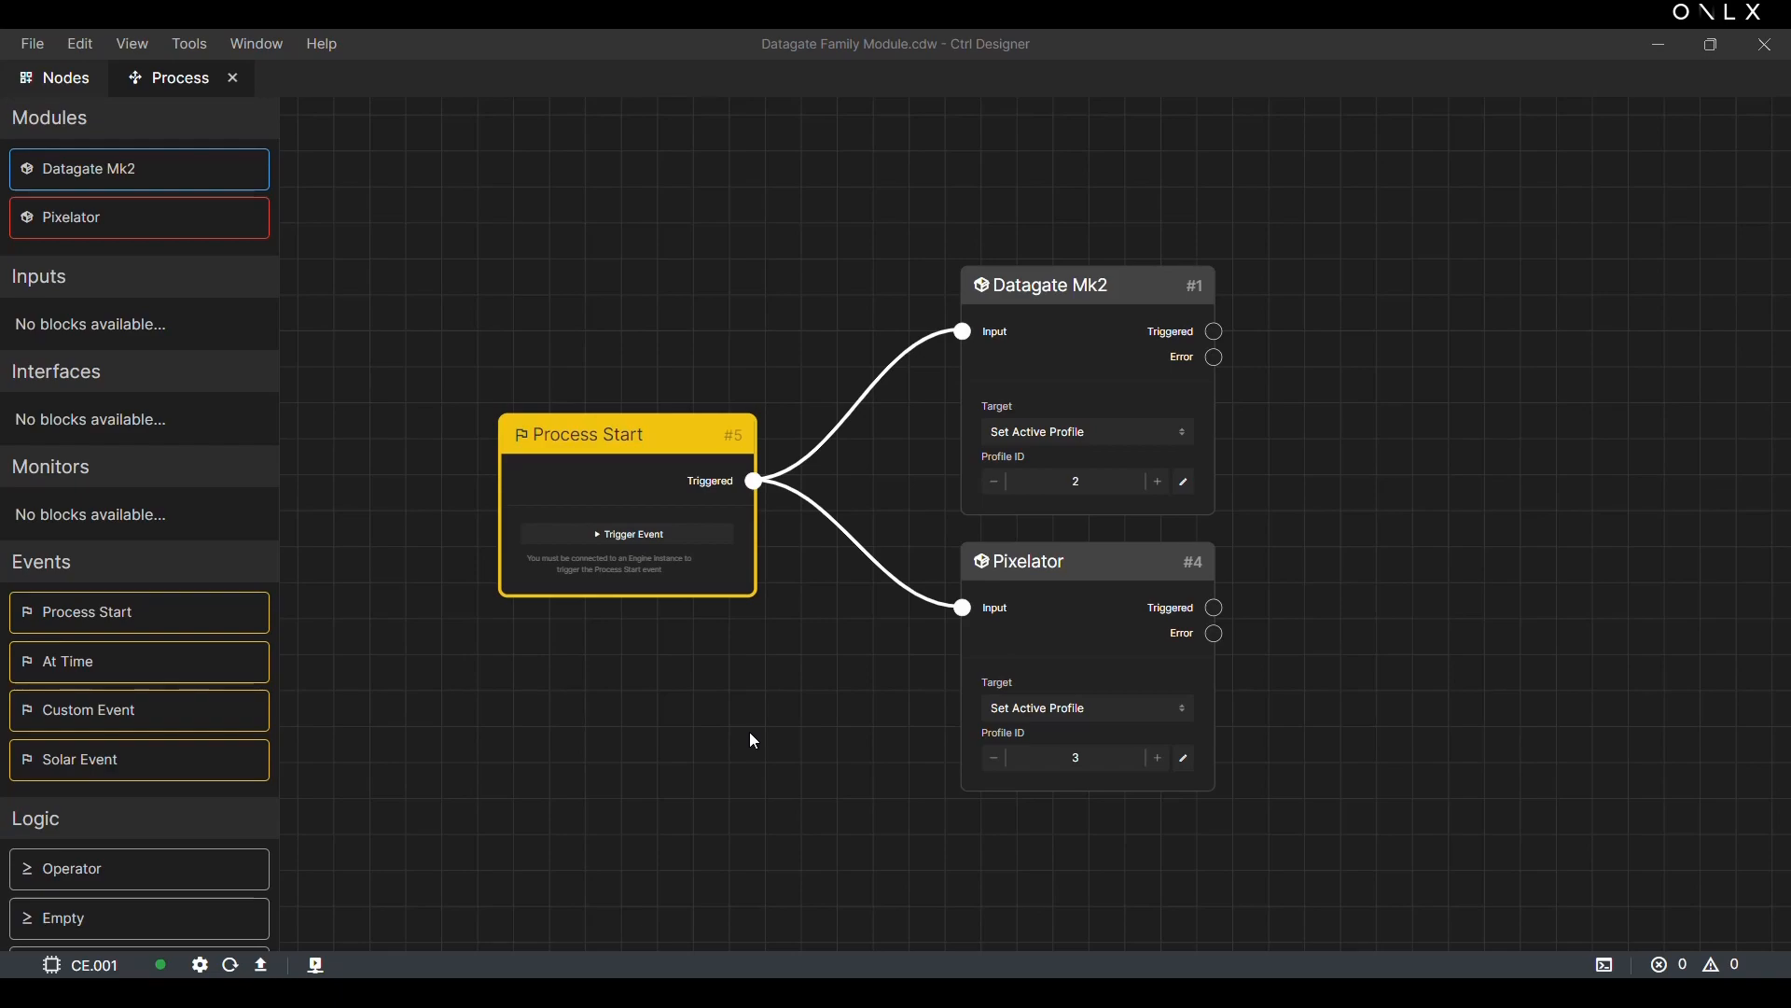
Step: Look through the available process blocks down to the Action category and upload the workspace to engine CE.001
scroll(166, 513, "down", 8)
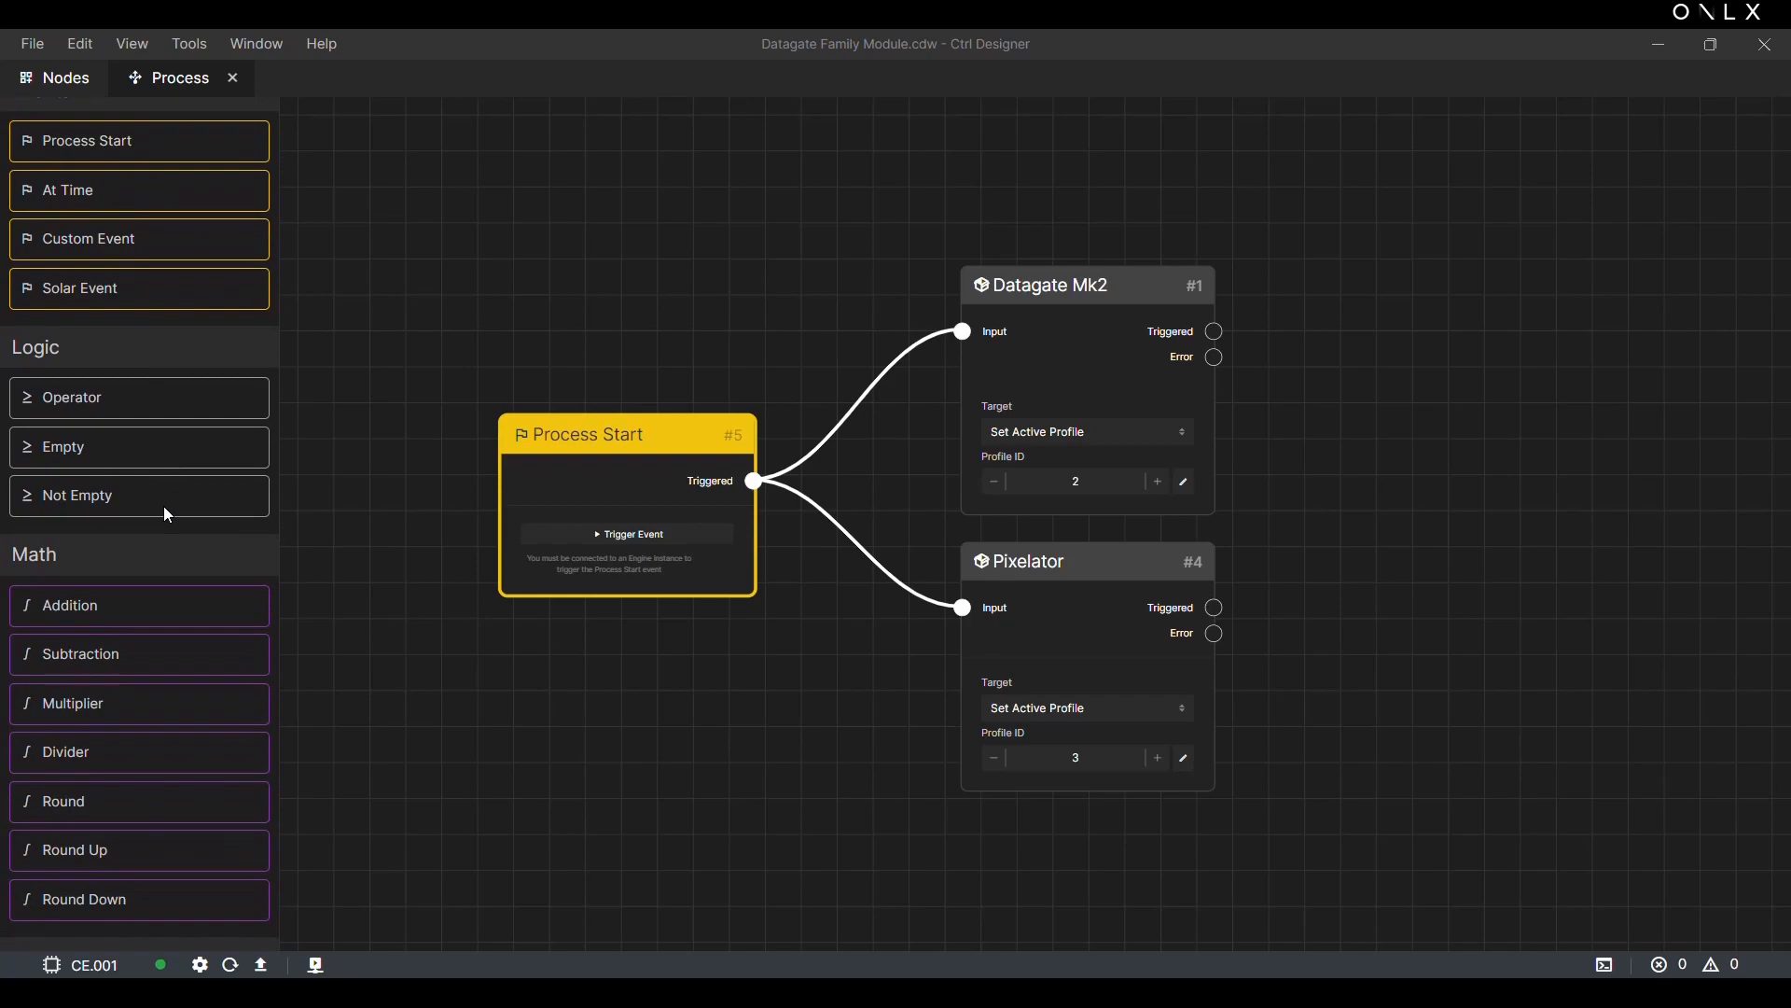
scroll(165, 510, "down", 10)
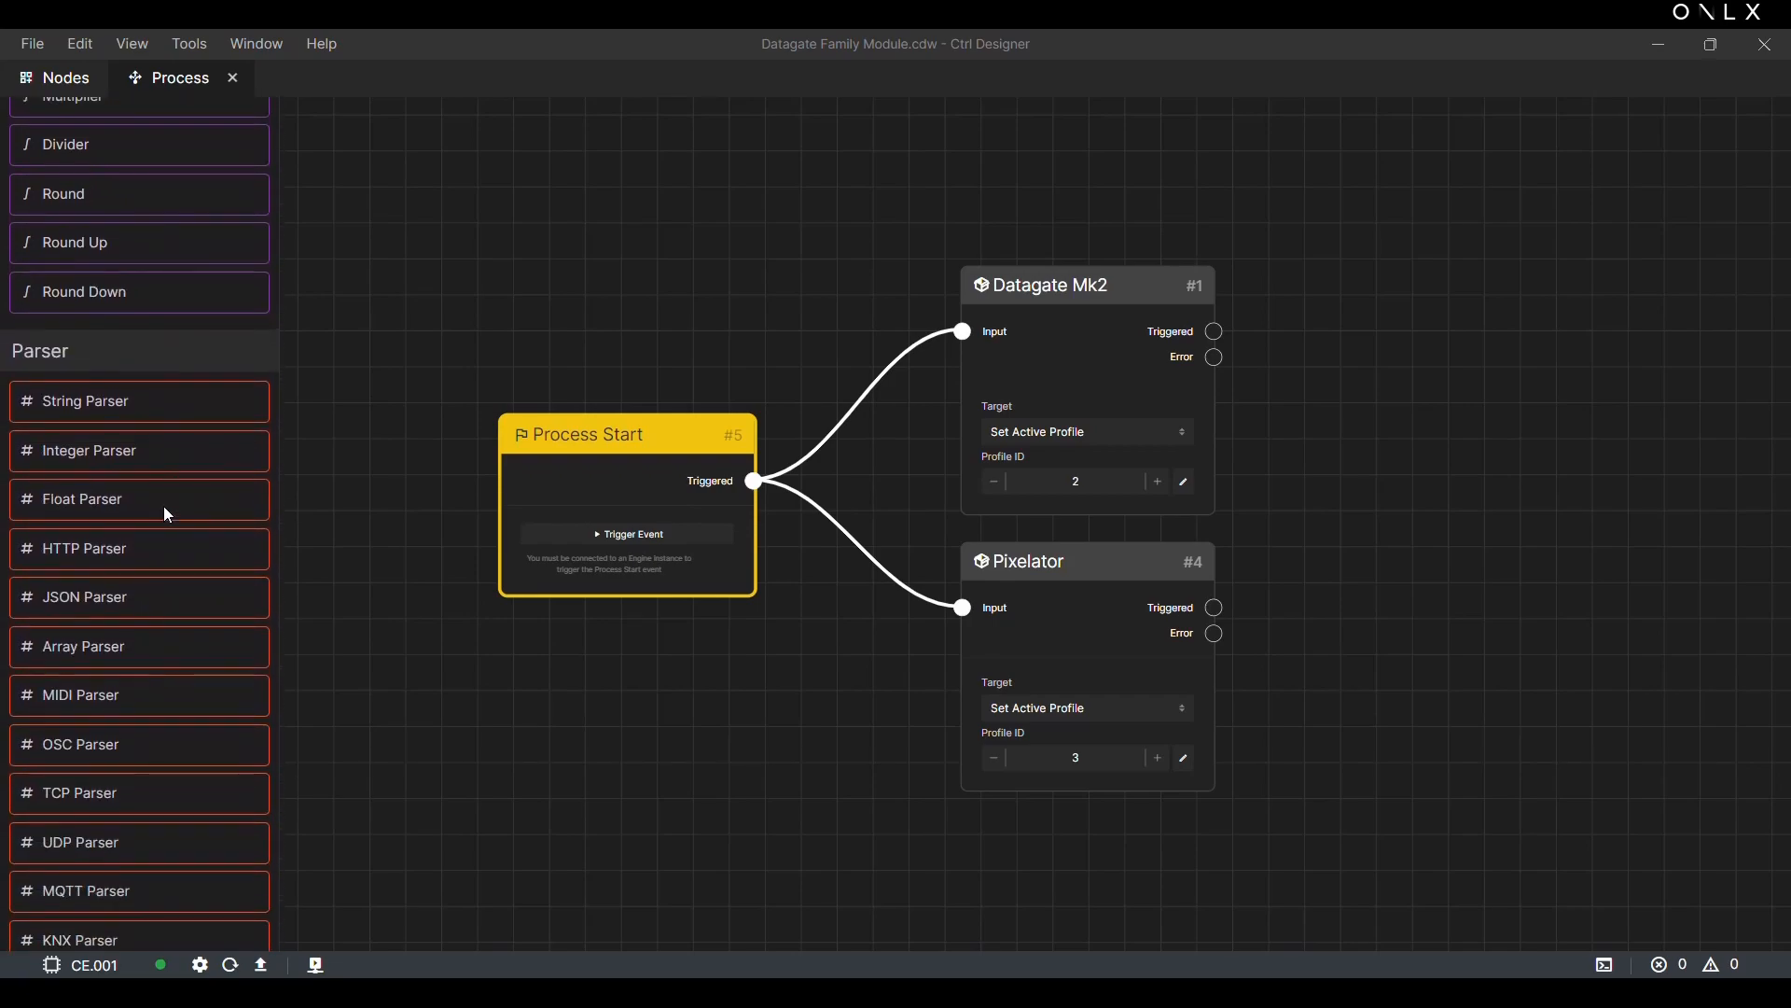
scroll(165, 511, "down", 10)
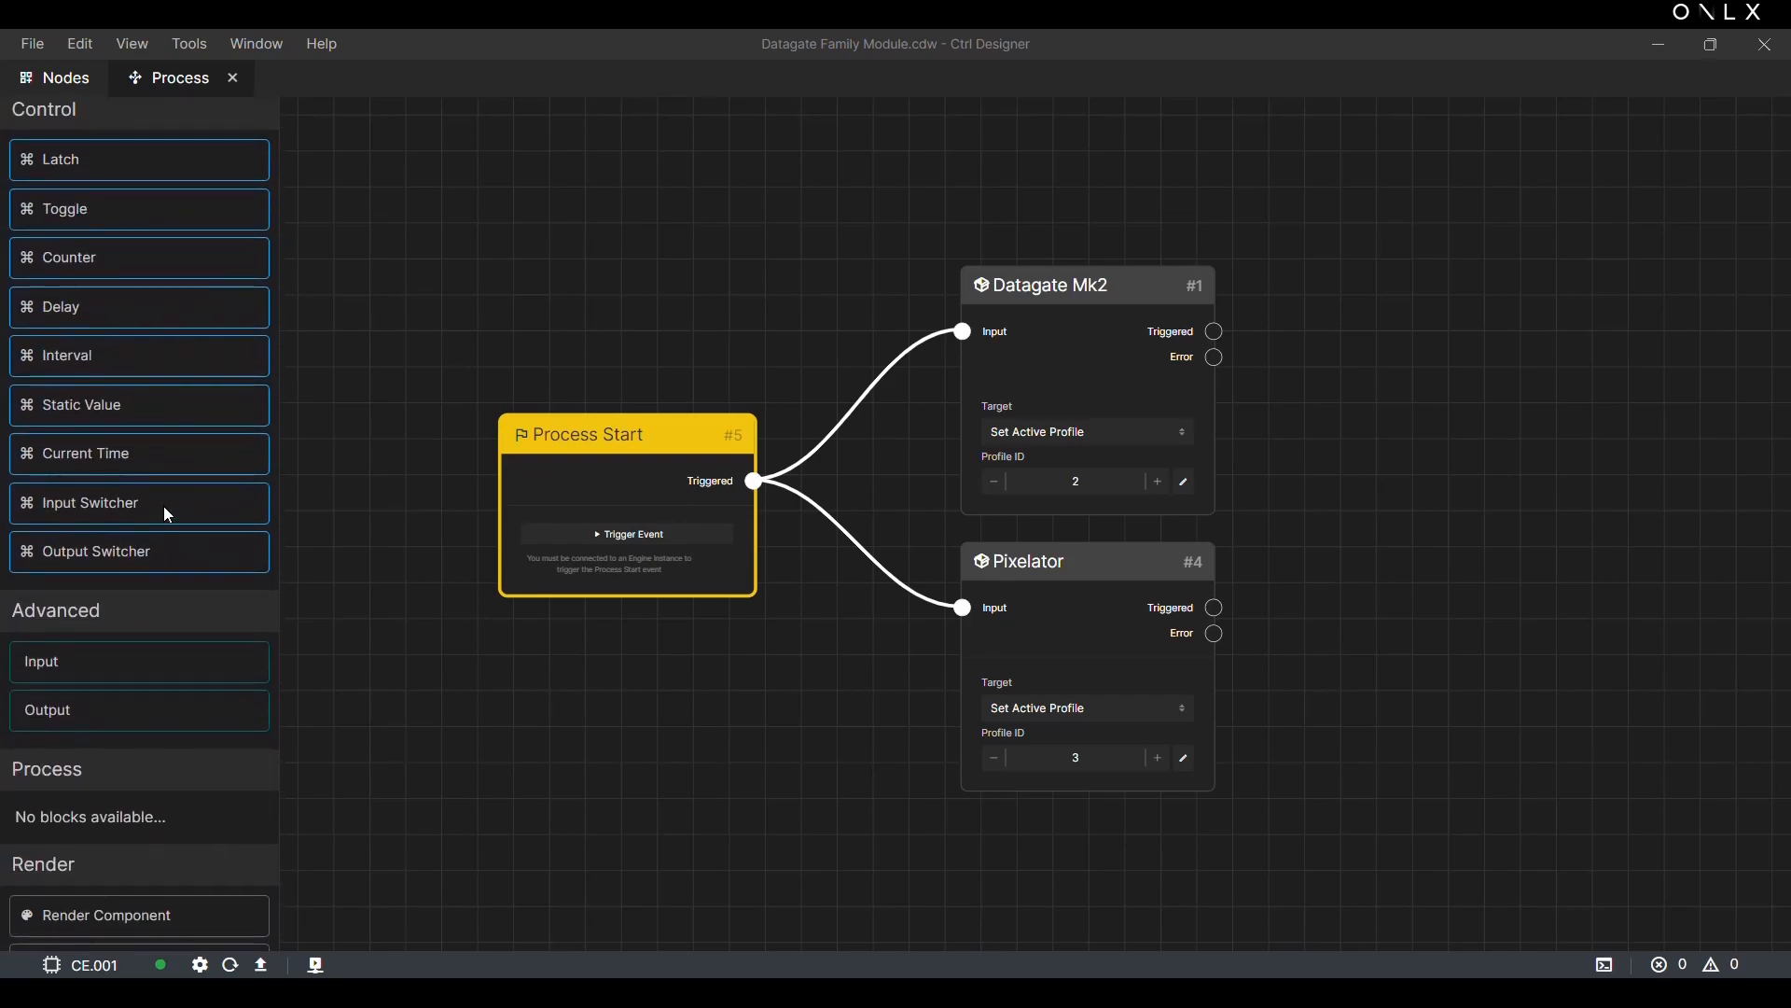
scroll(164, 506, "down", 3)
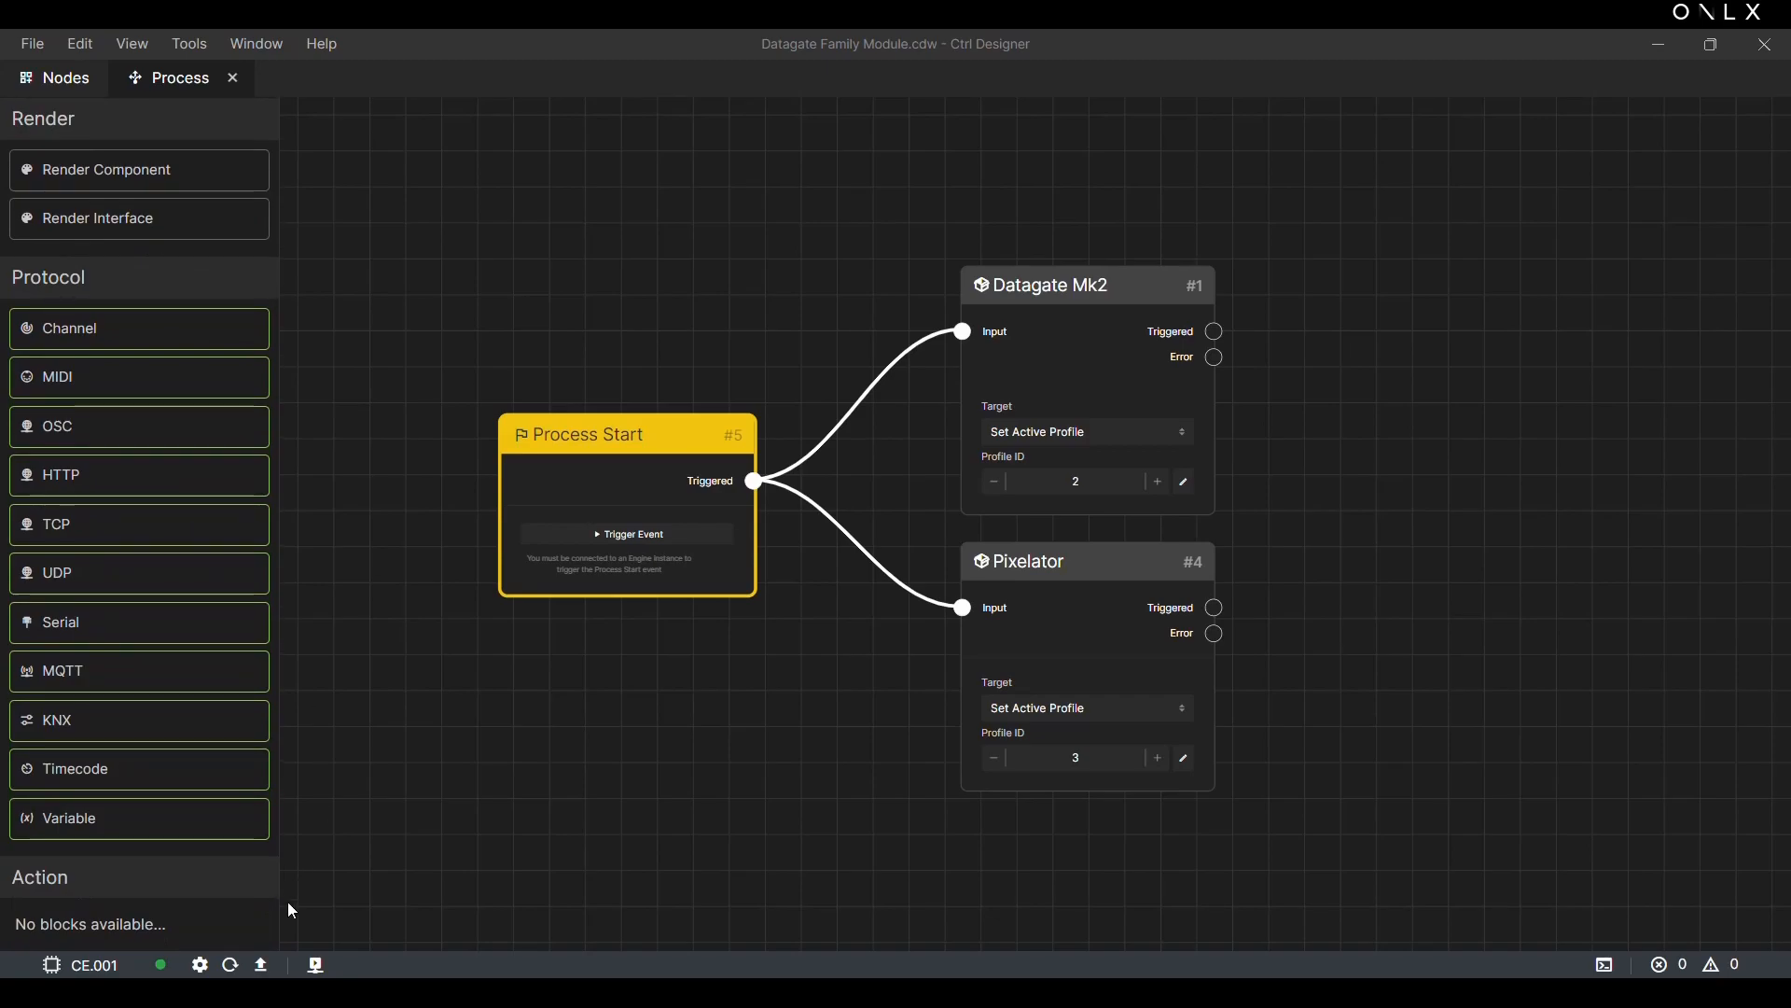
left_click(266, 966)
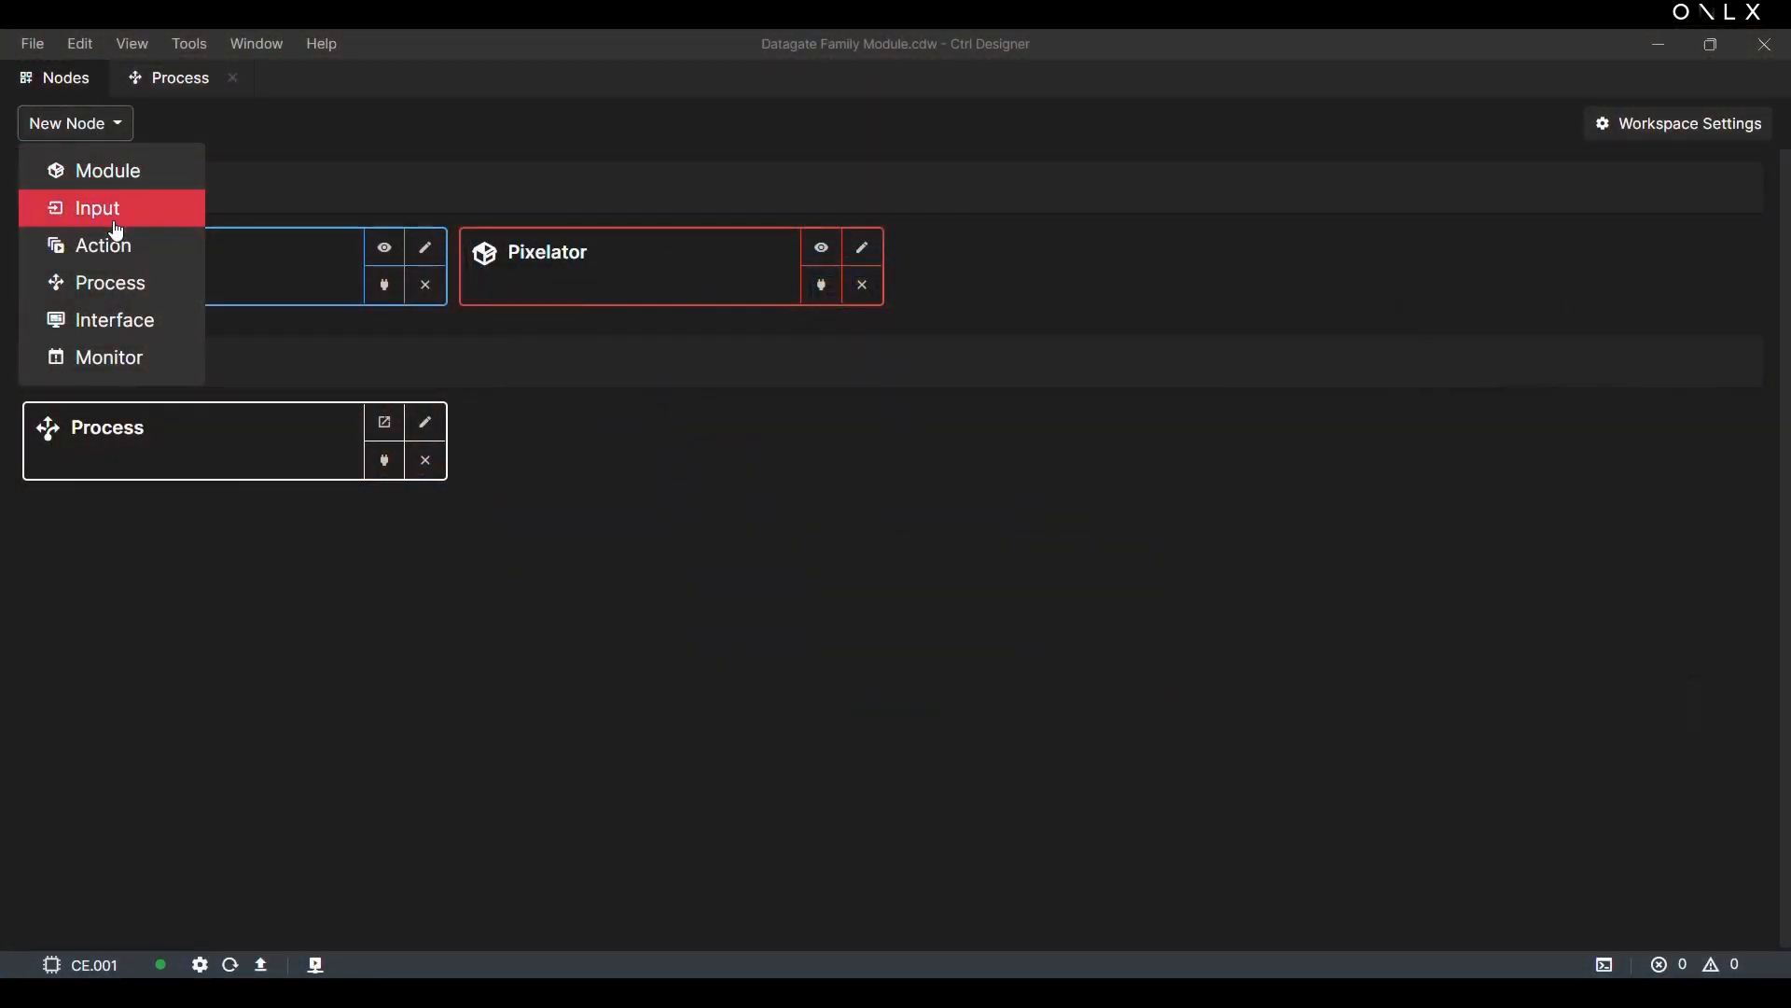
Step: Create a new Action node and label it "Action"
left_click(116, 250)
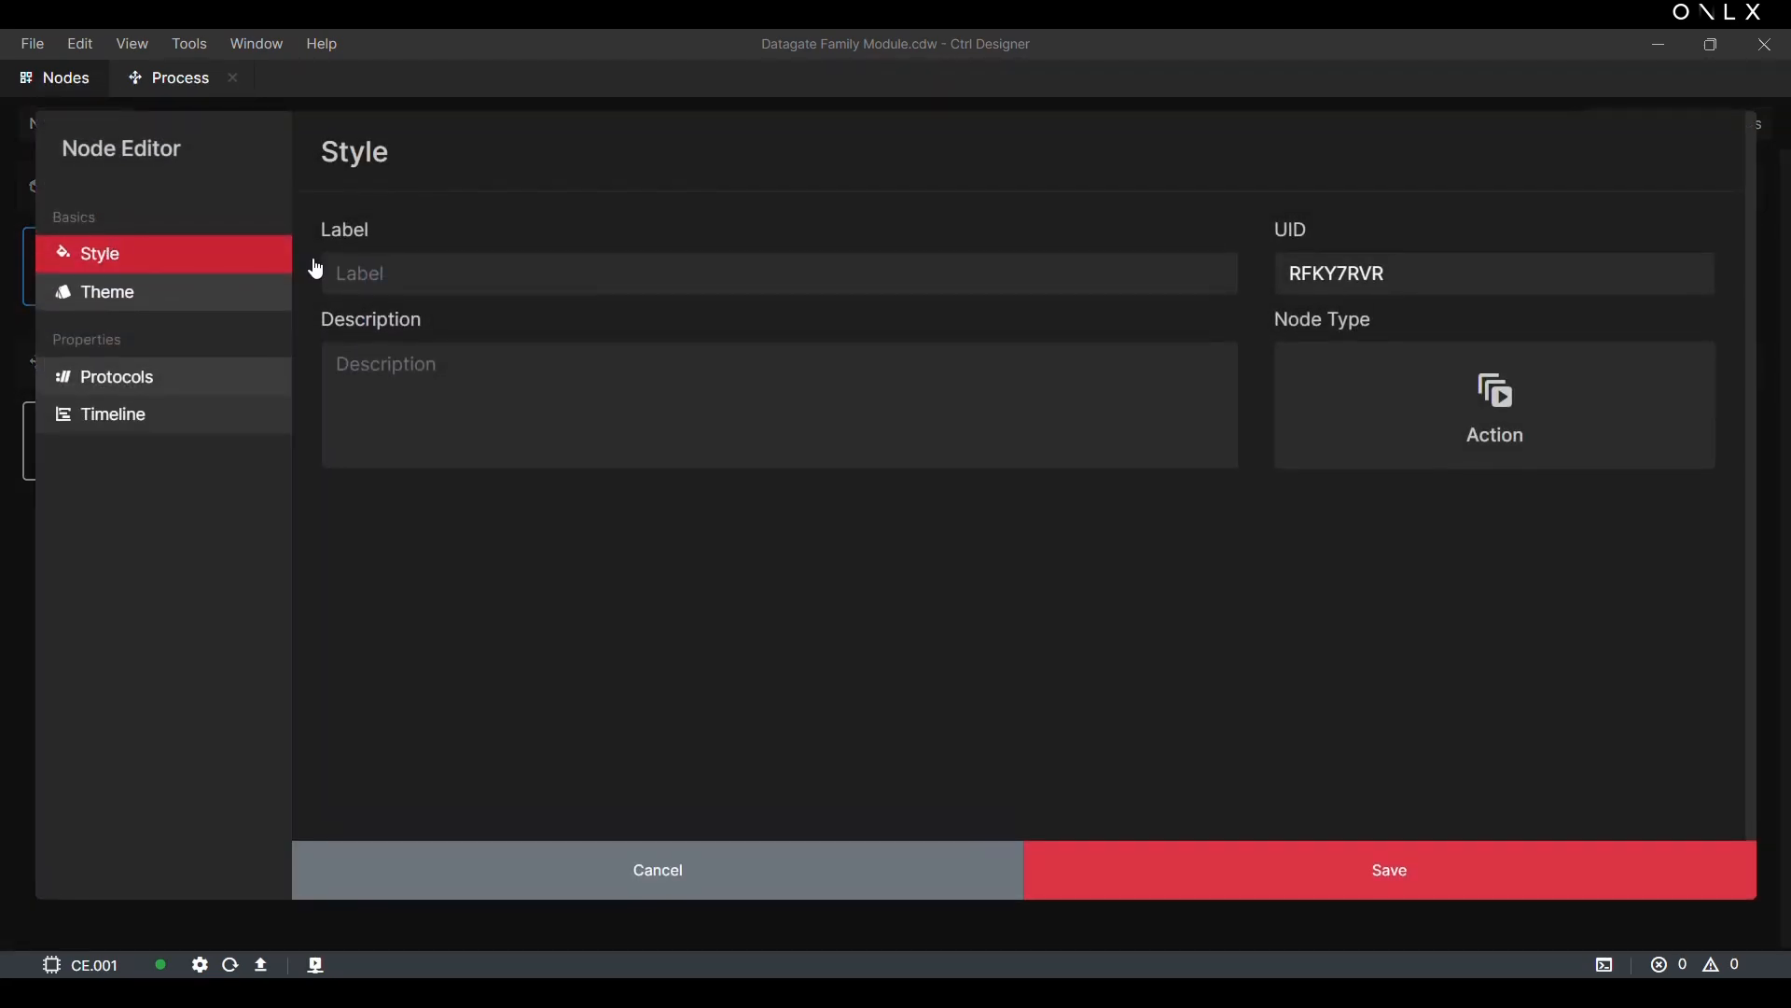
left_click(368, 279)
type("A")
type("ion")
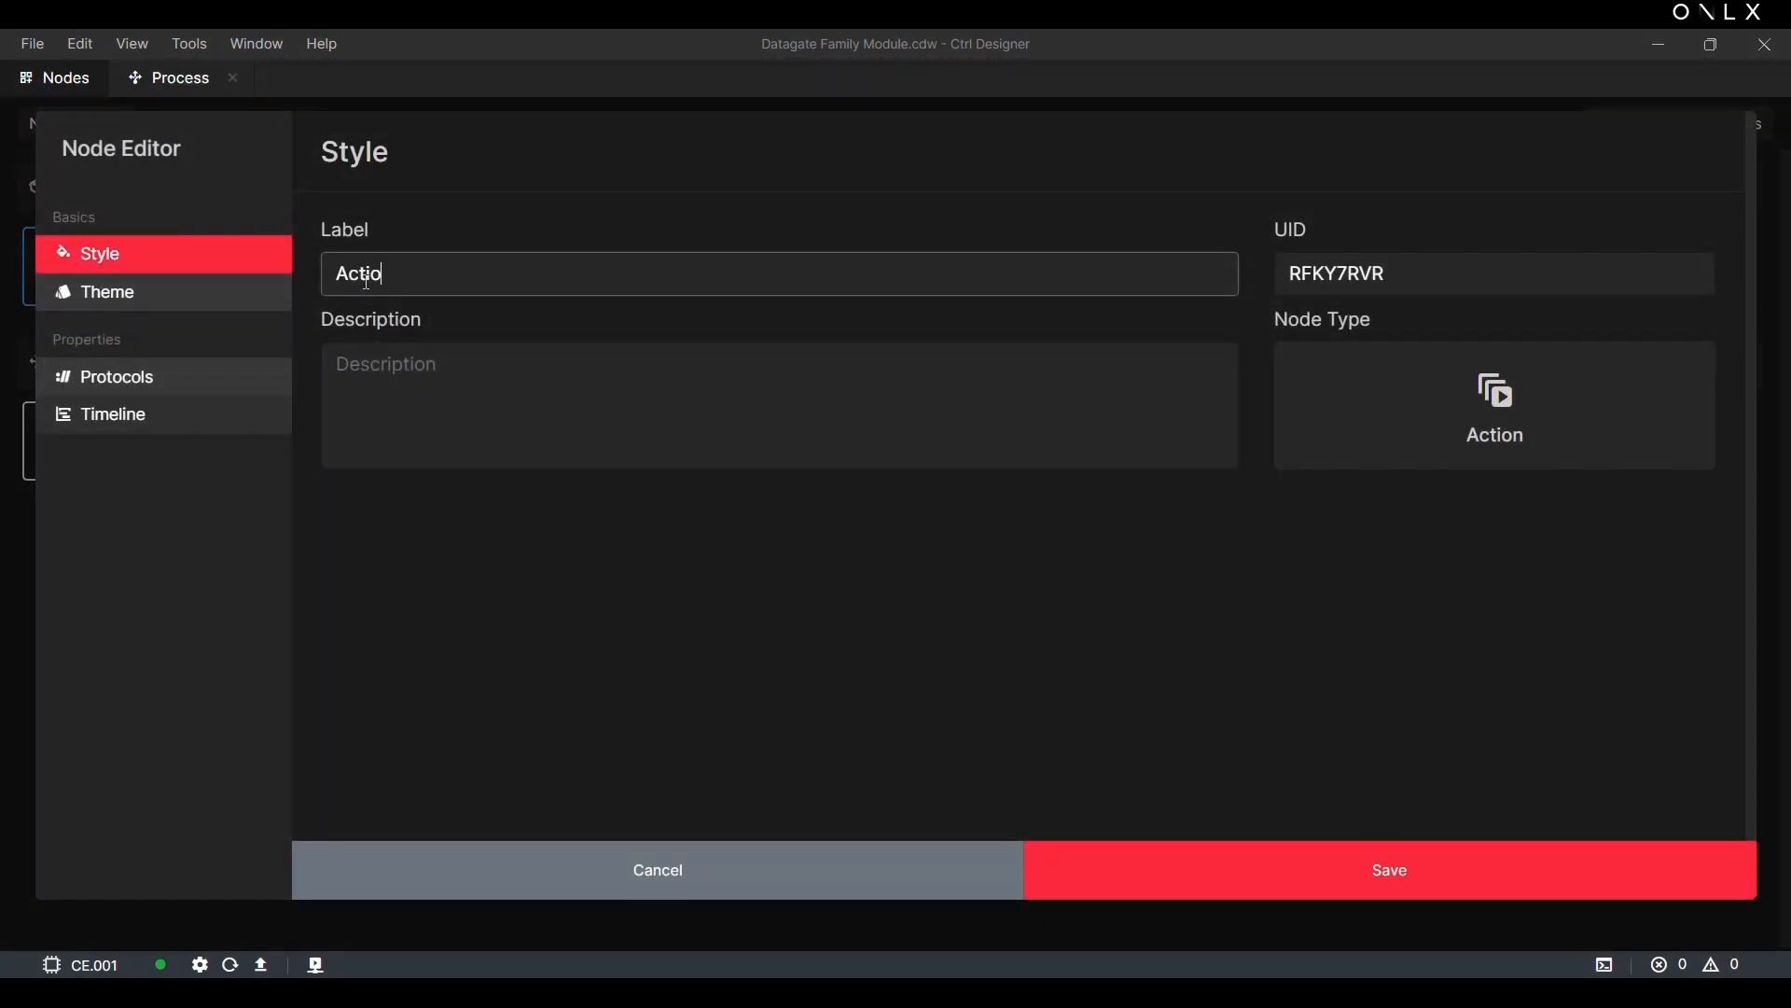
Step: Add a Module protocol to the Action node and label it "Datagate Profile 2"
left_click(108, 377)
left_click(1698, 172)
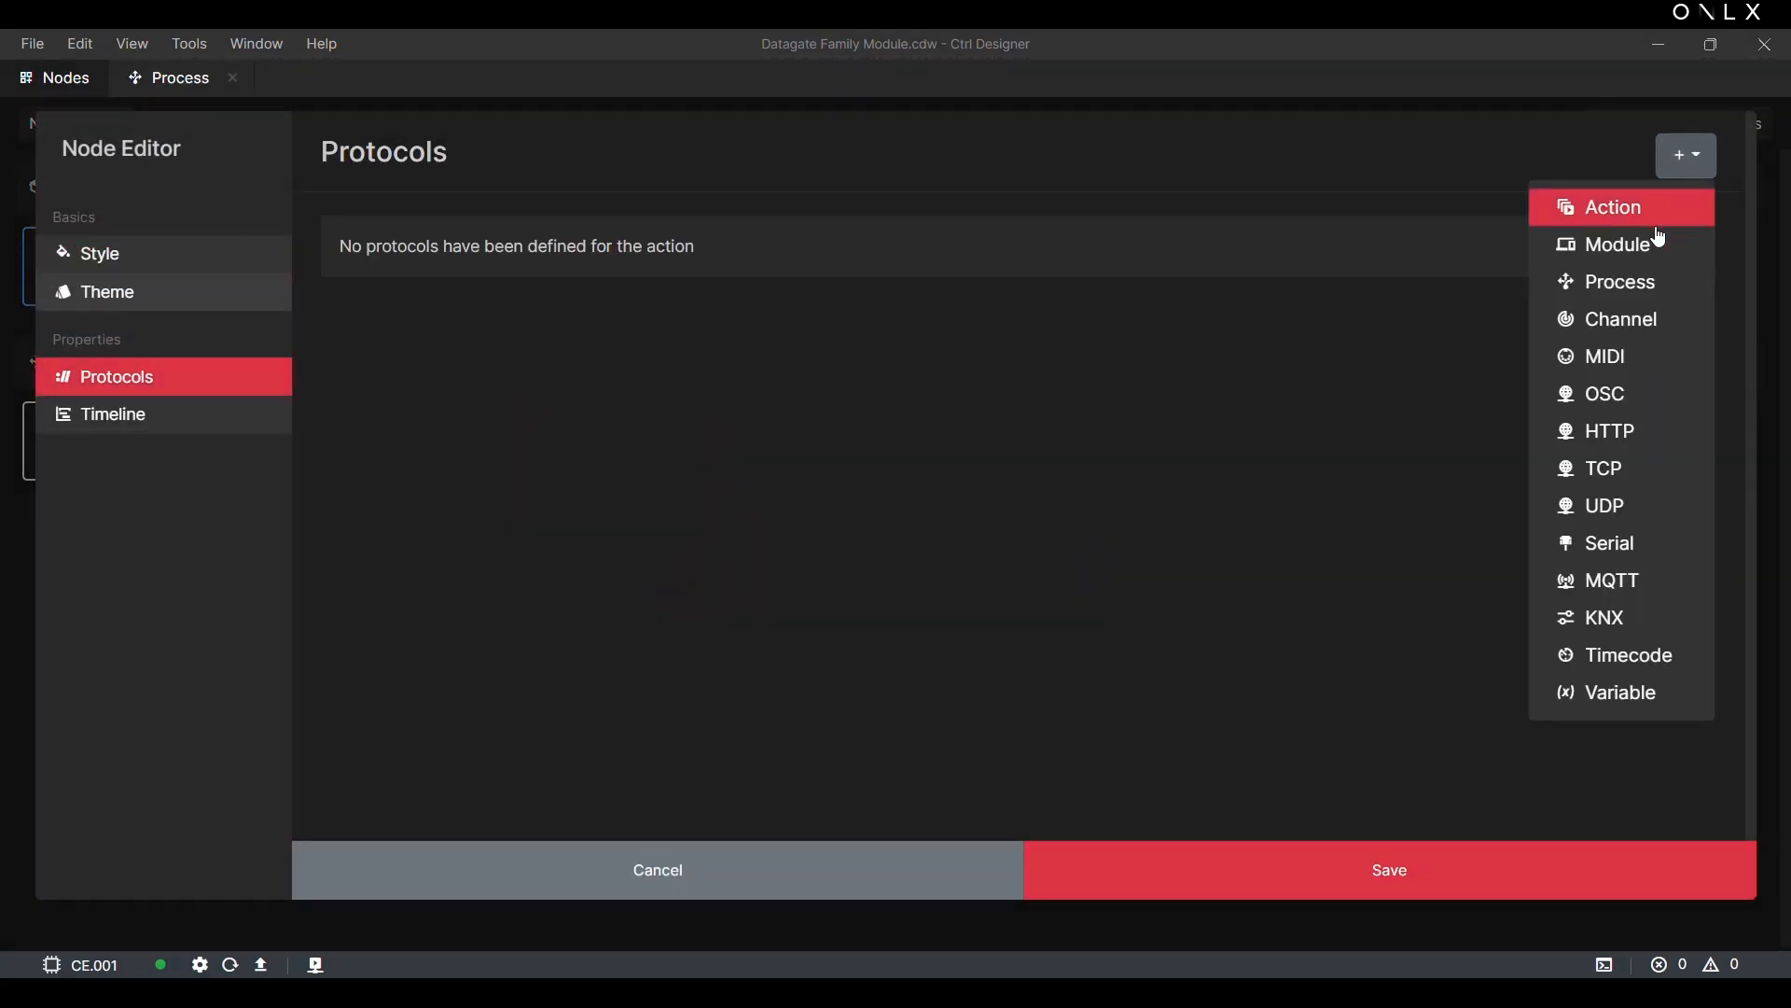
left_click(1638, 244)
left_click(657, 309)
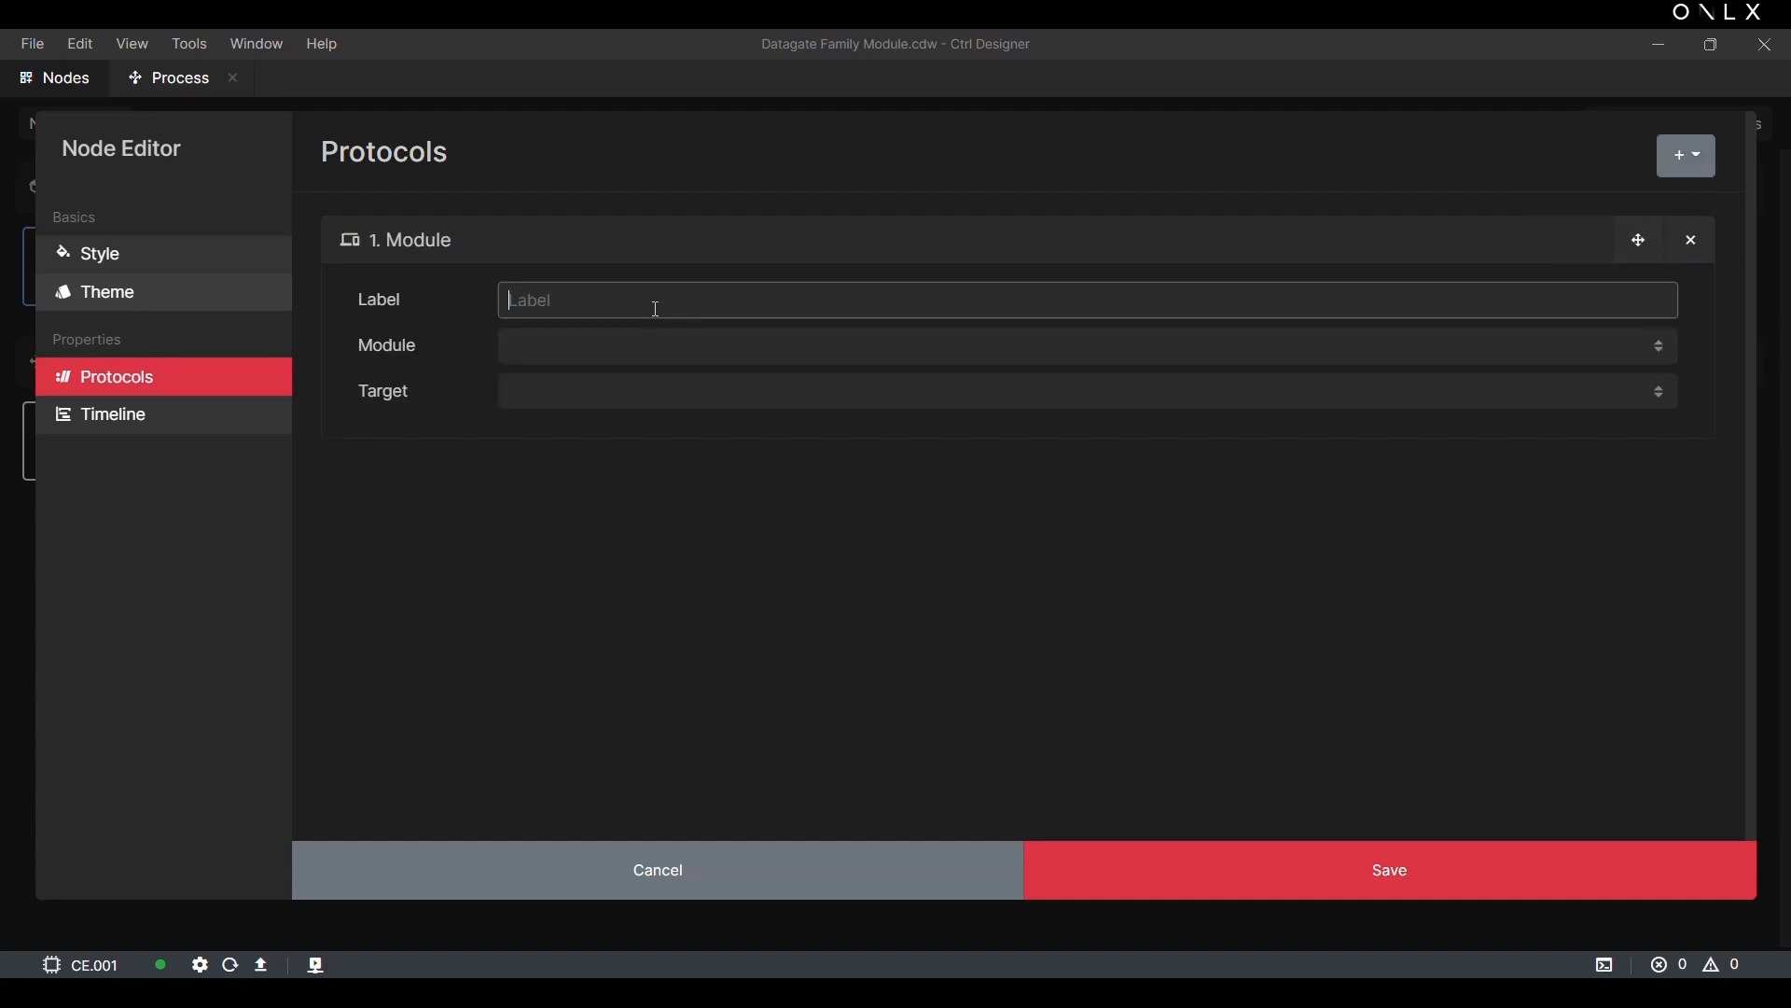
type("Datagate Profile 2")
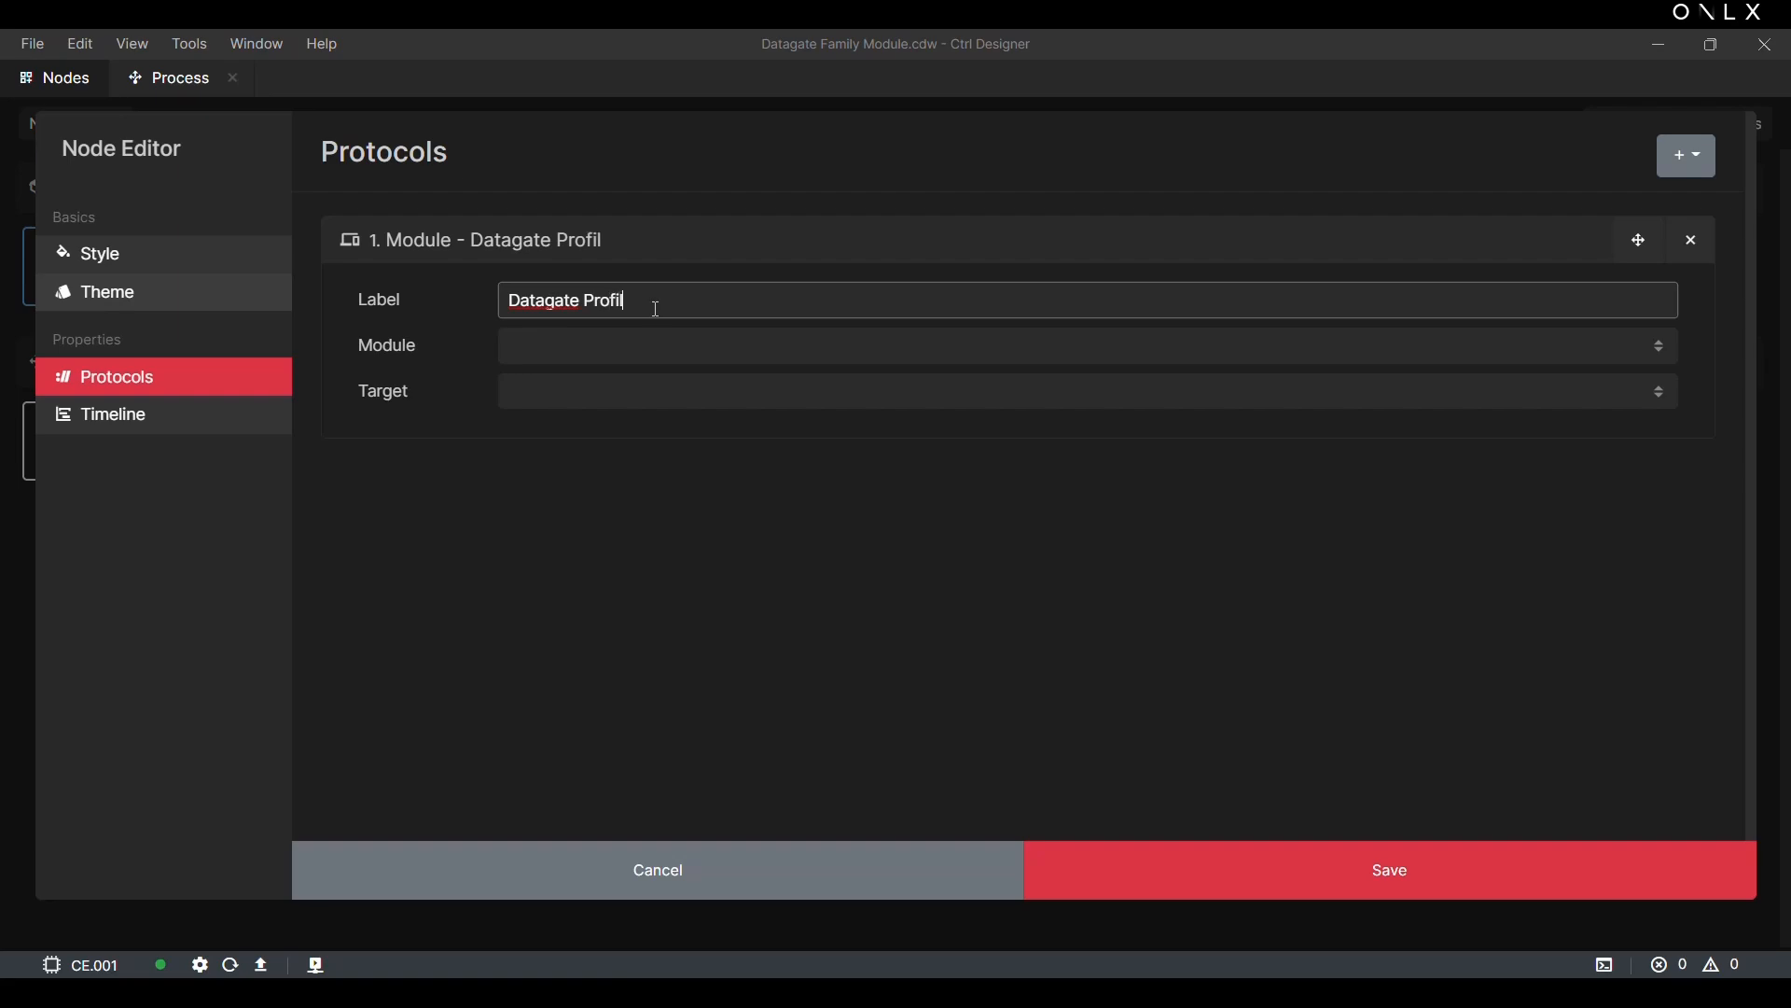
Step: Point the Datagate Profile 2 protocol at the Datagate Mk2 module with target Set Active Profile and Profile Id 2
left_click(644, 357)
left_click(620, 394)
left_click(597, 393)
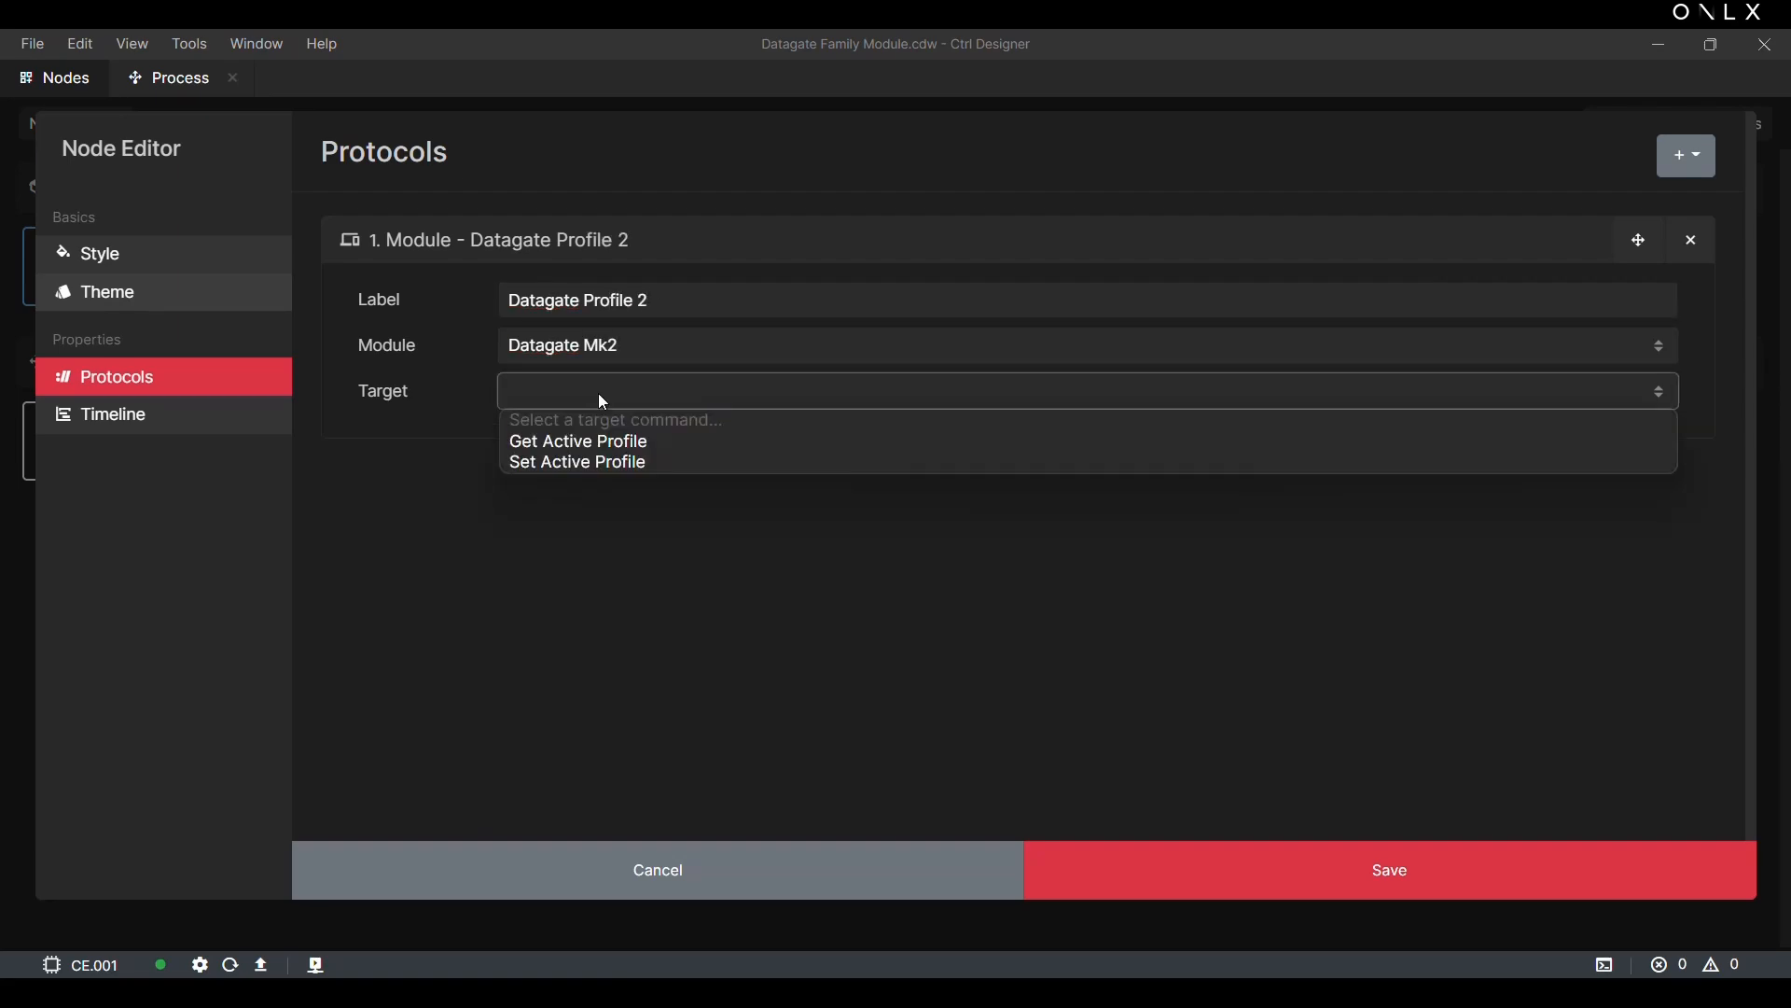
left_click(565, 464)
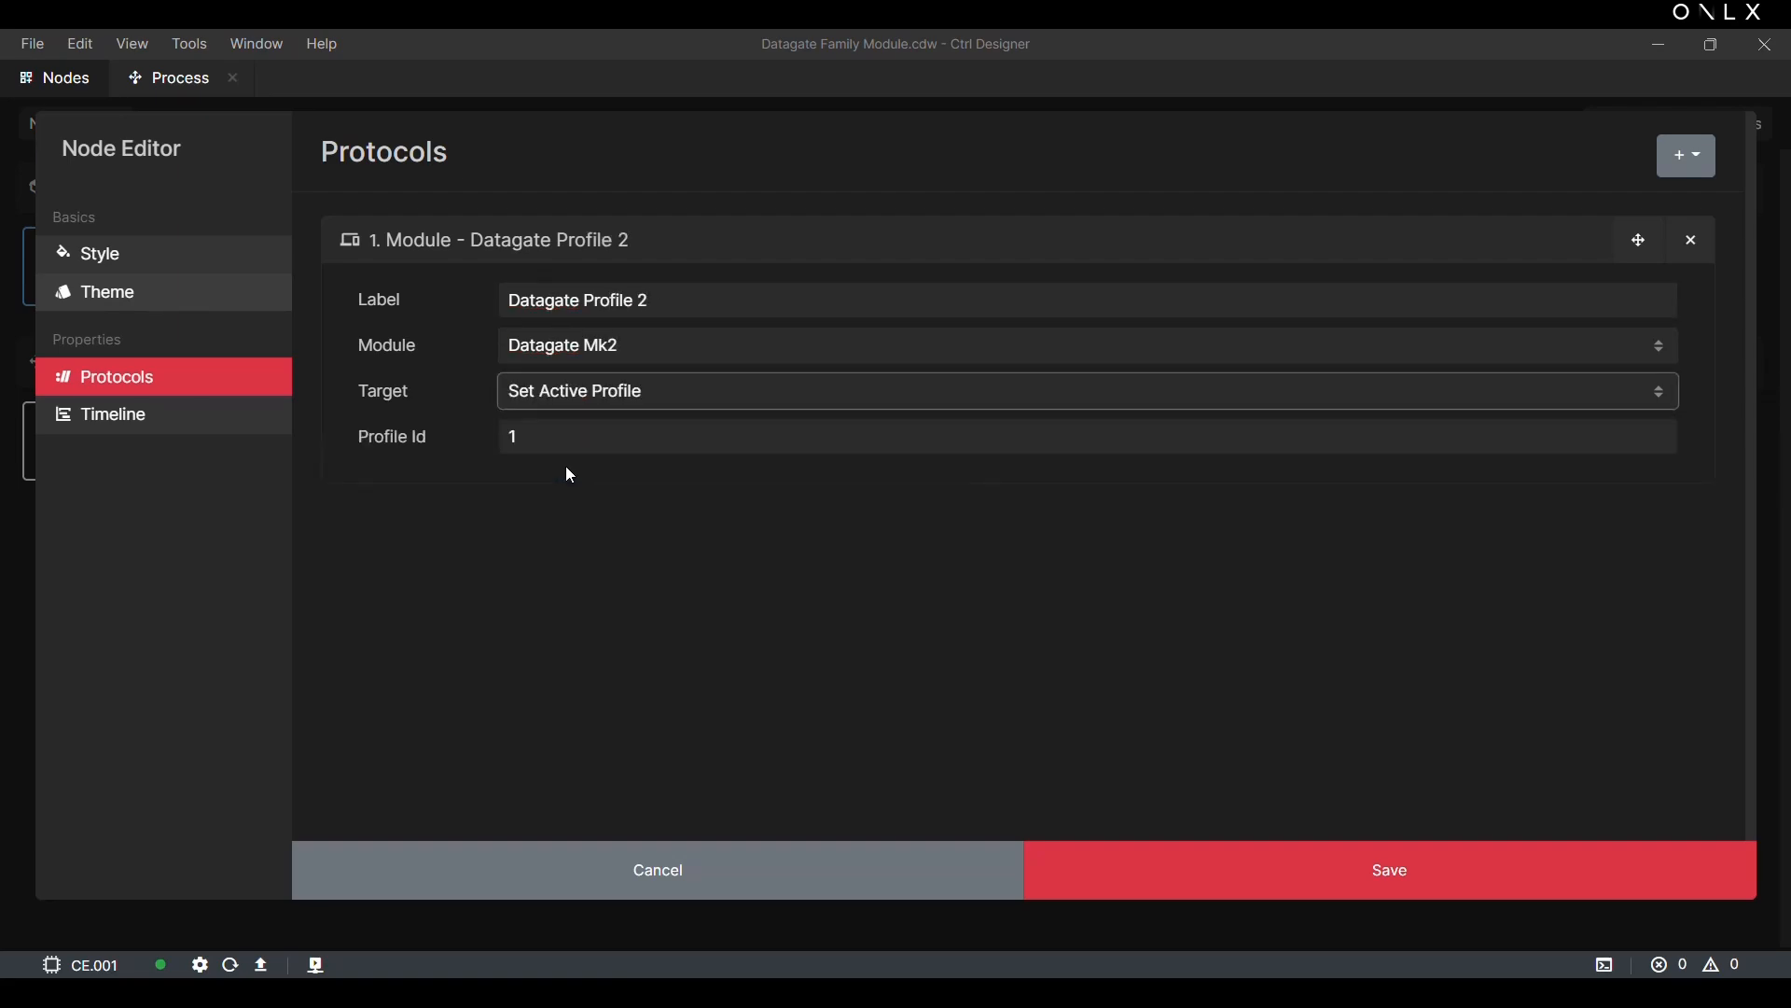
left_click(563, 445)
key("BackSpace")
type("2")
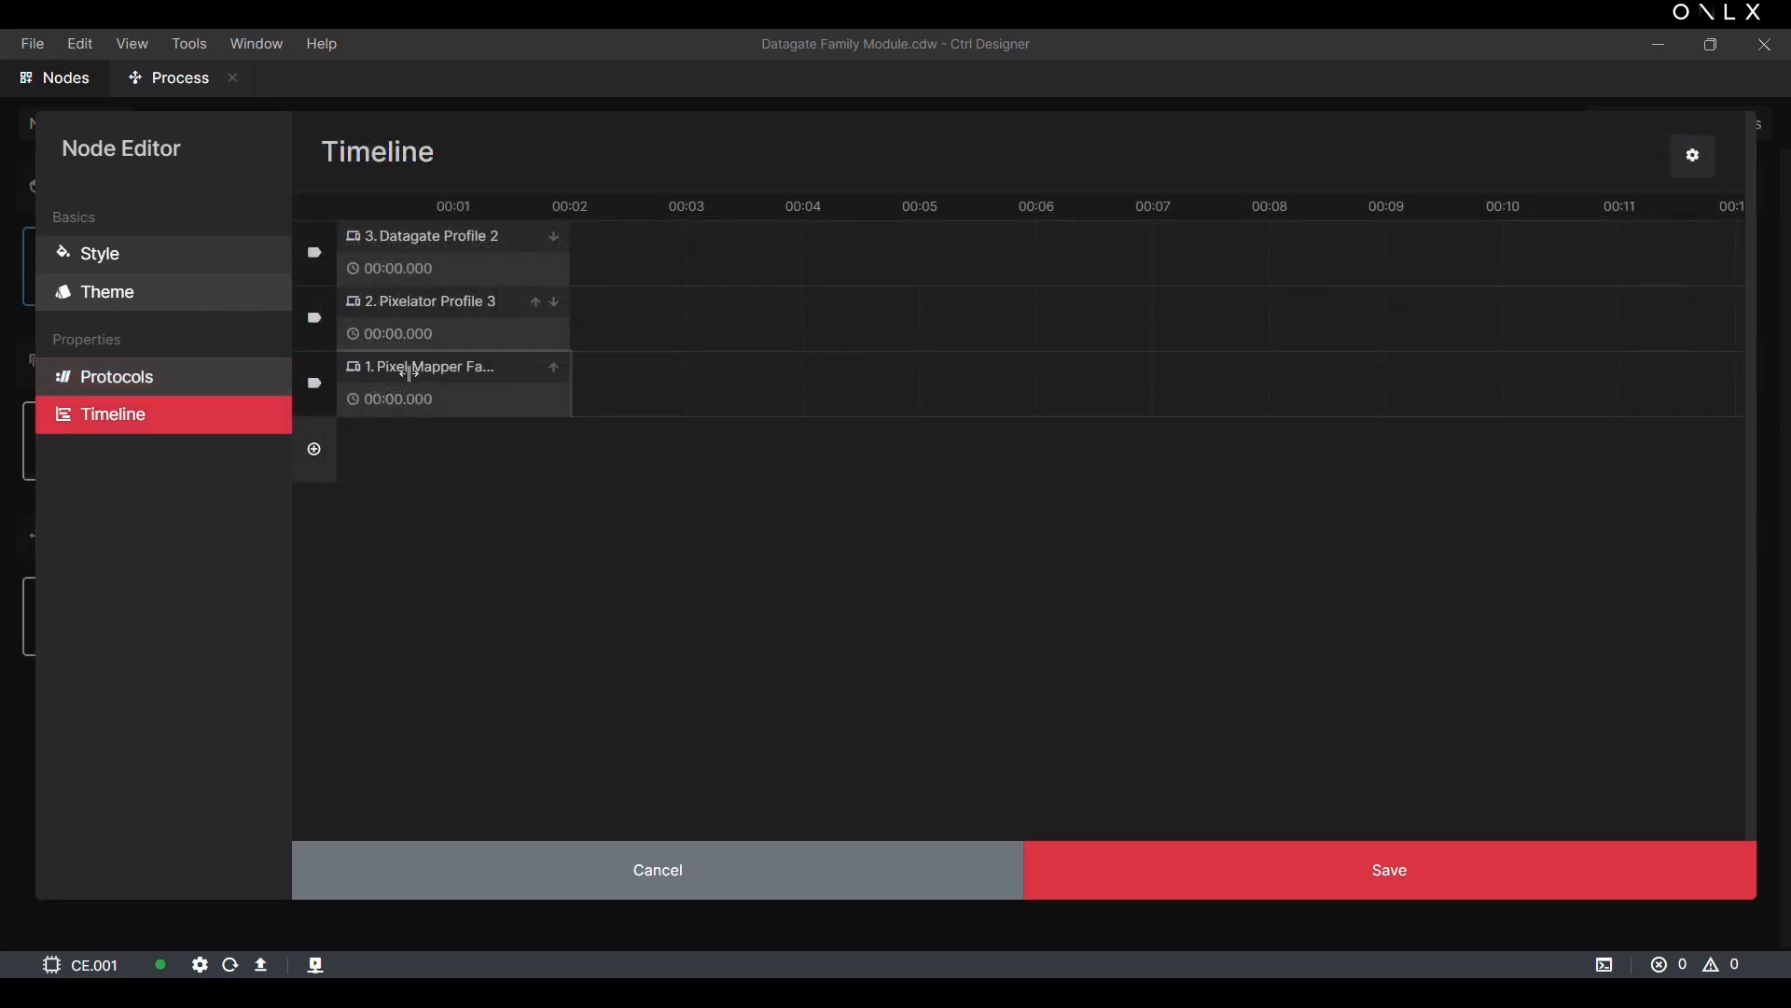
Step: Move the Pixel Mapper protocol to 00:03.000 on the action's timeline and save the Action node
left_click_drag(407, 367, 745, 367)
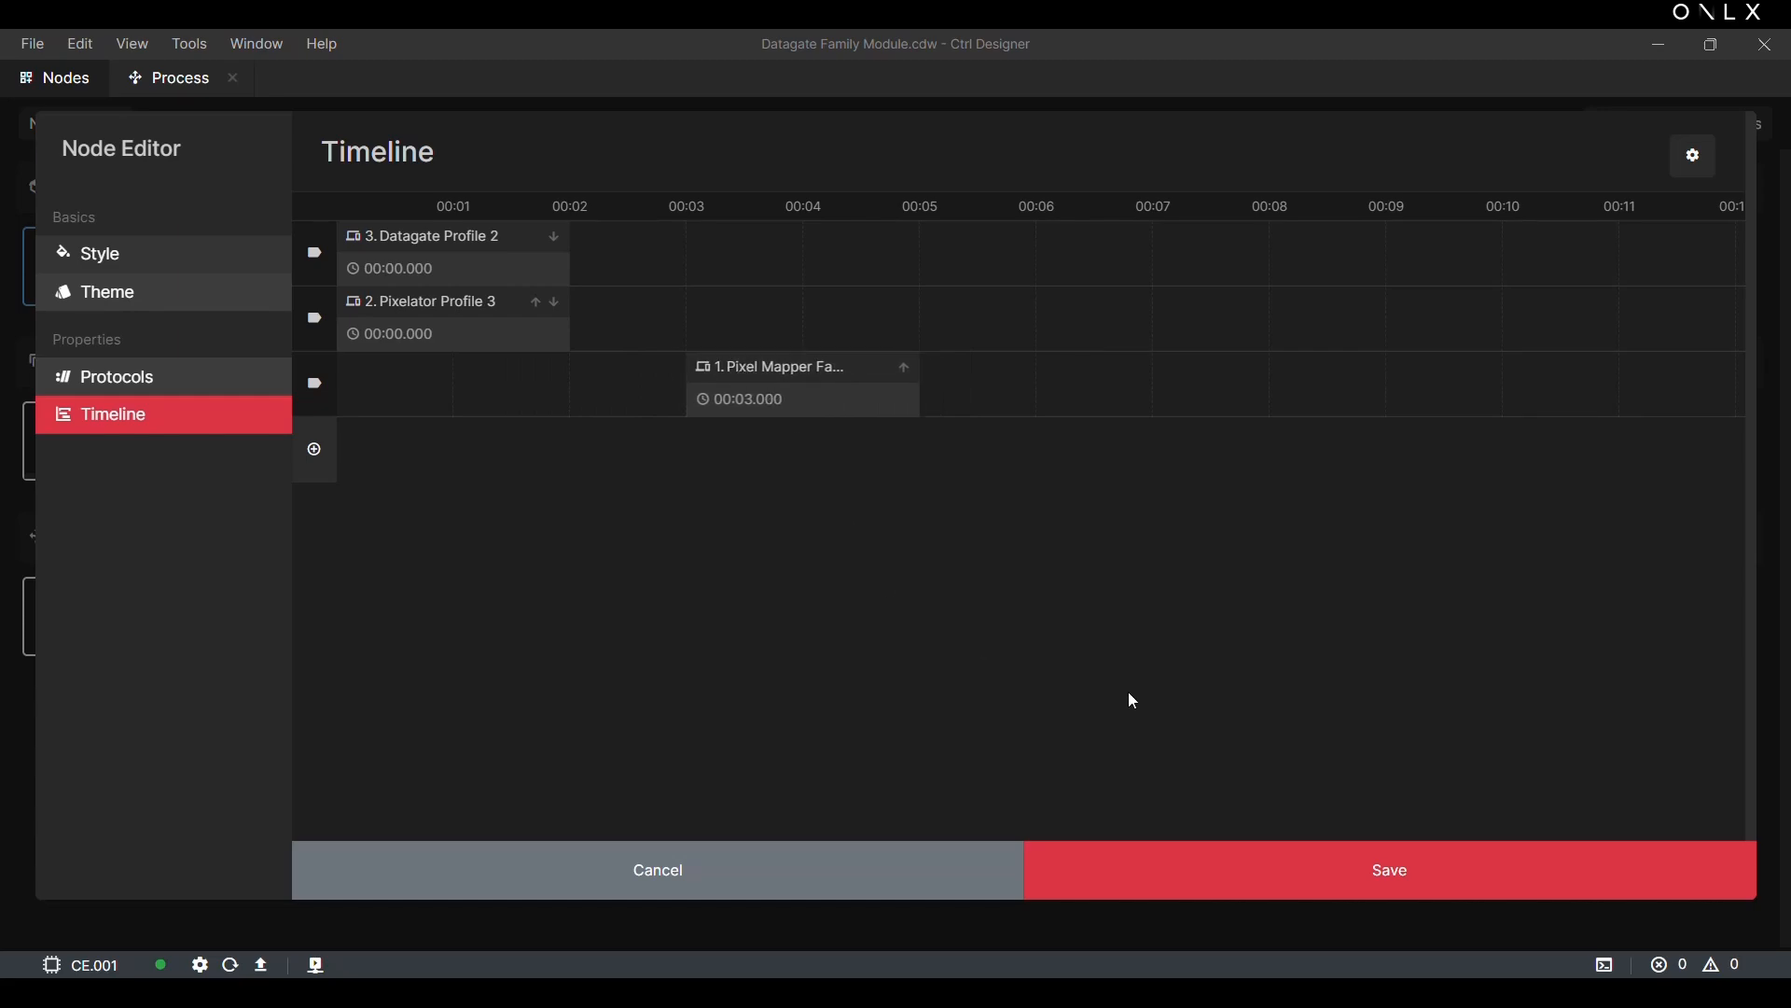
left_click(1228, 859)
Step: Create an Interface node labelled "Datagate Control Interface", review its settings and permissions, and save it
left_click(110, 130)
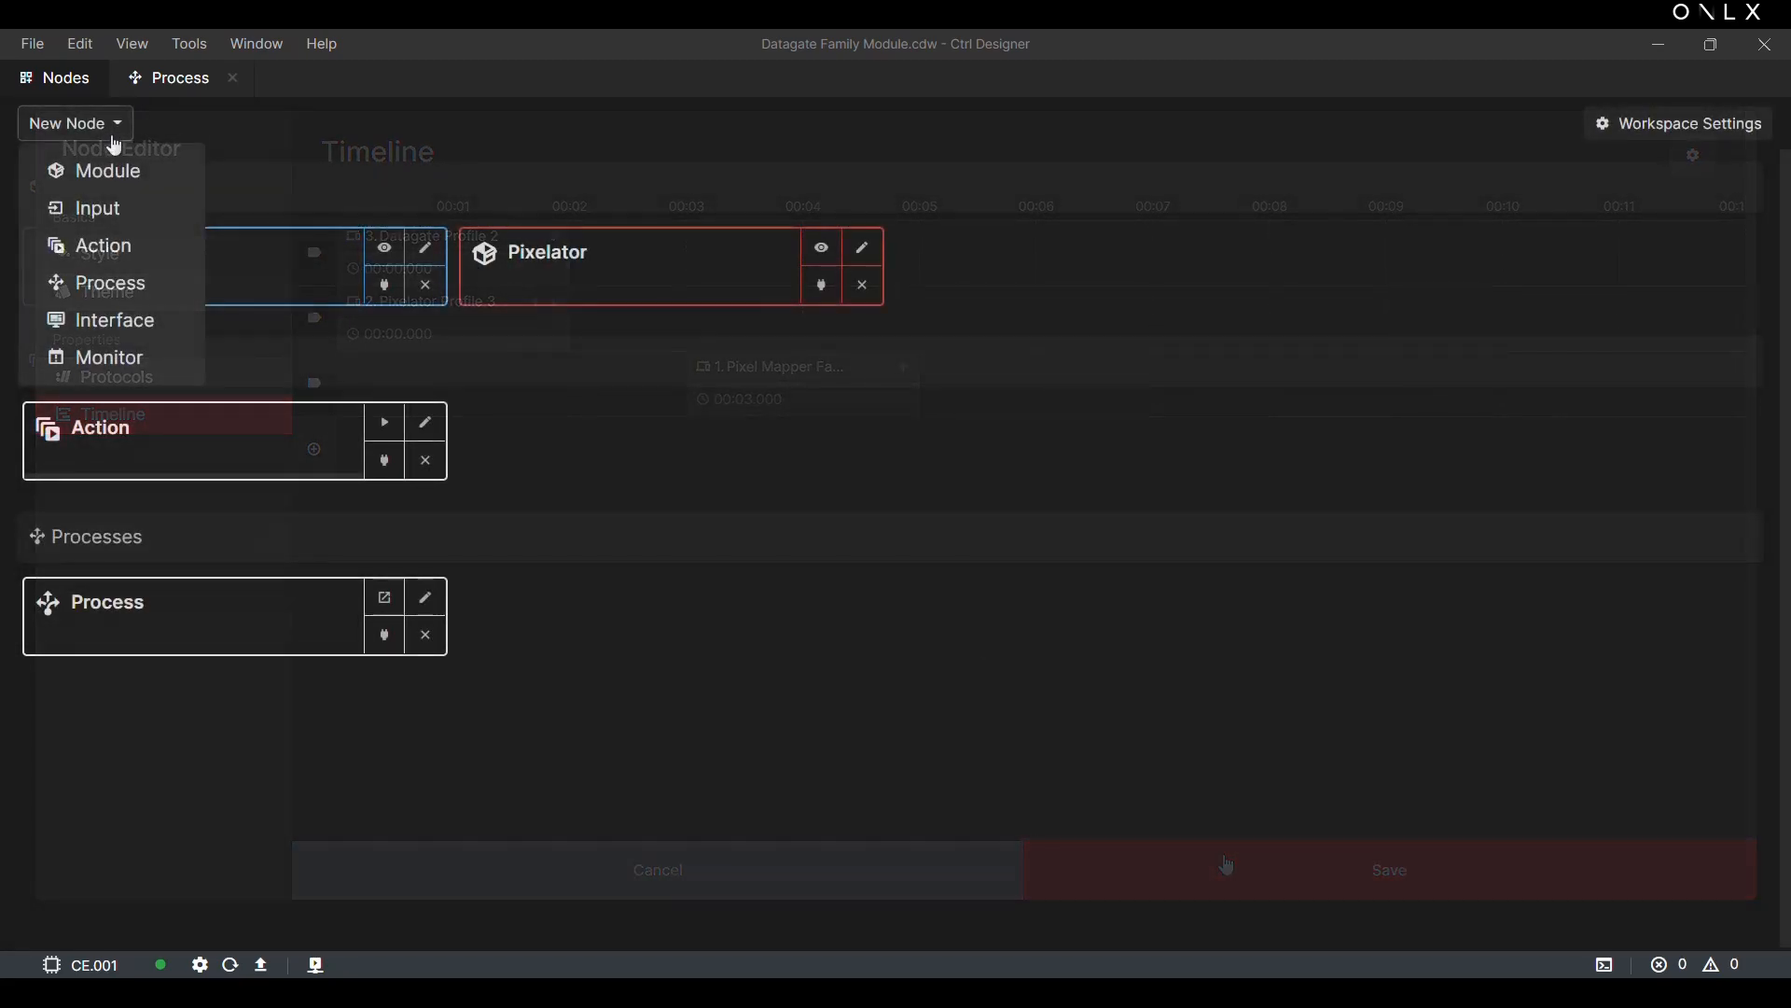
left_click(145, 326)
left_click(492, 273)
type("Datagate Control")
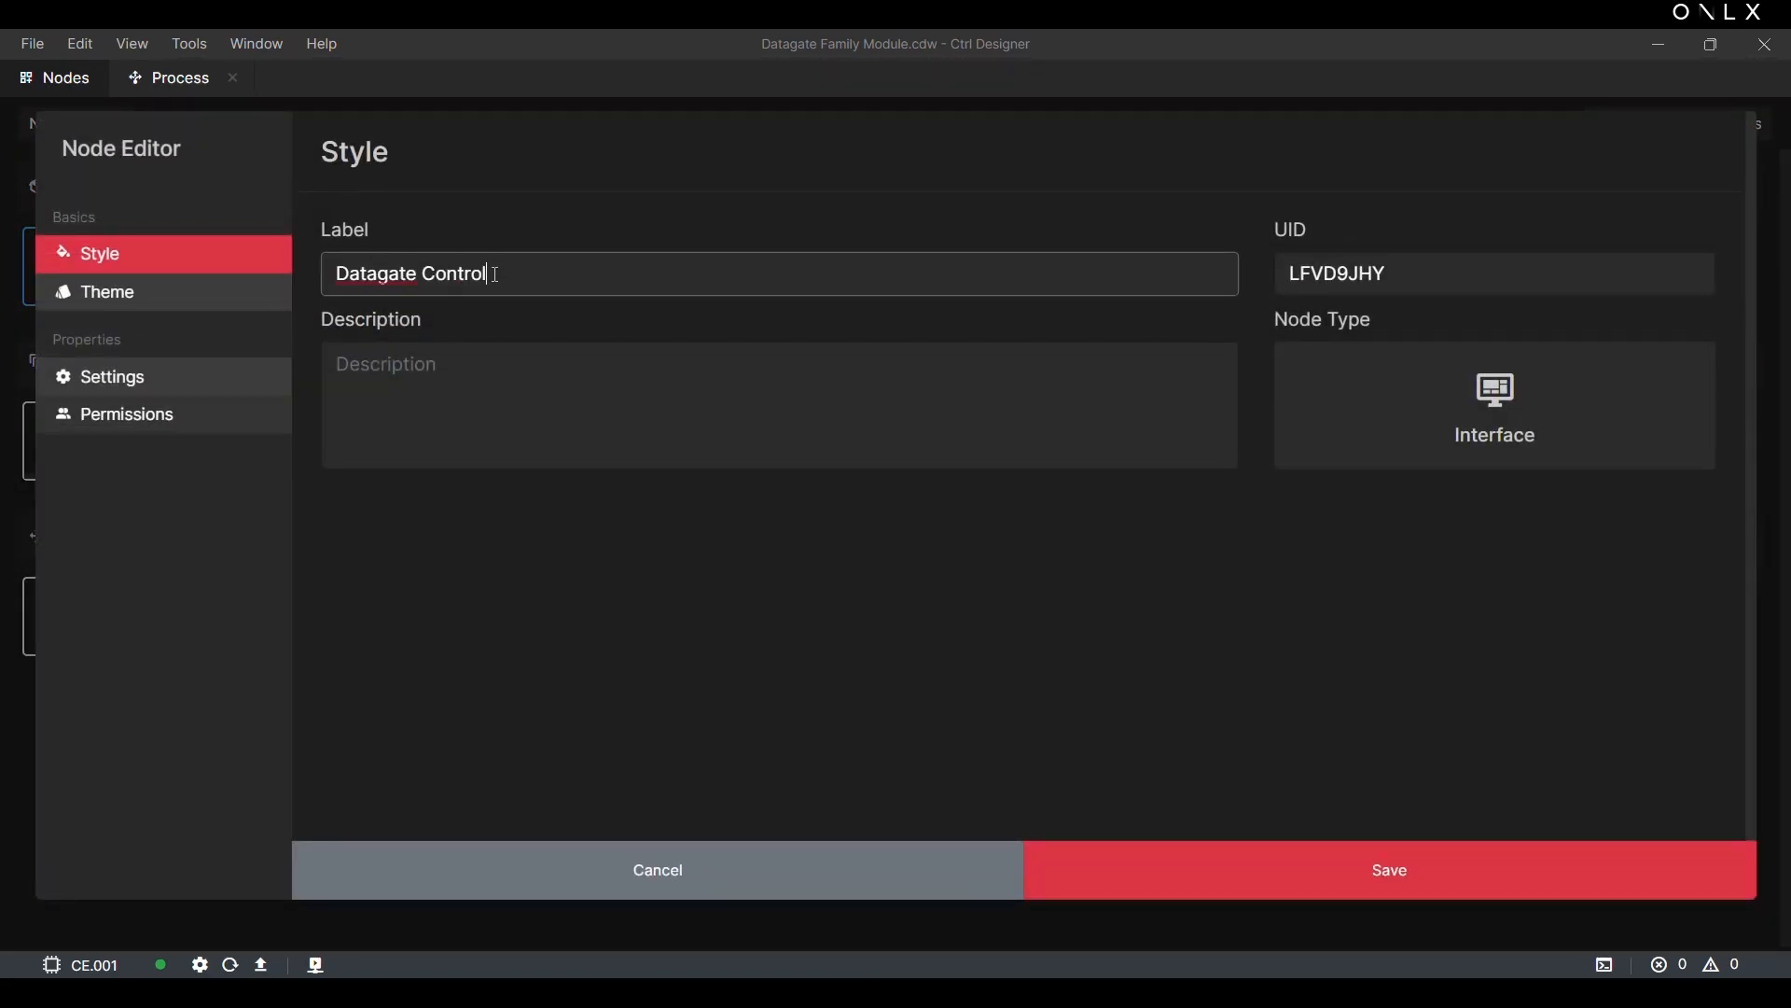
type(" Interface")
left_click(152, 377)
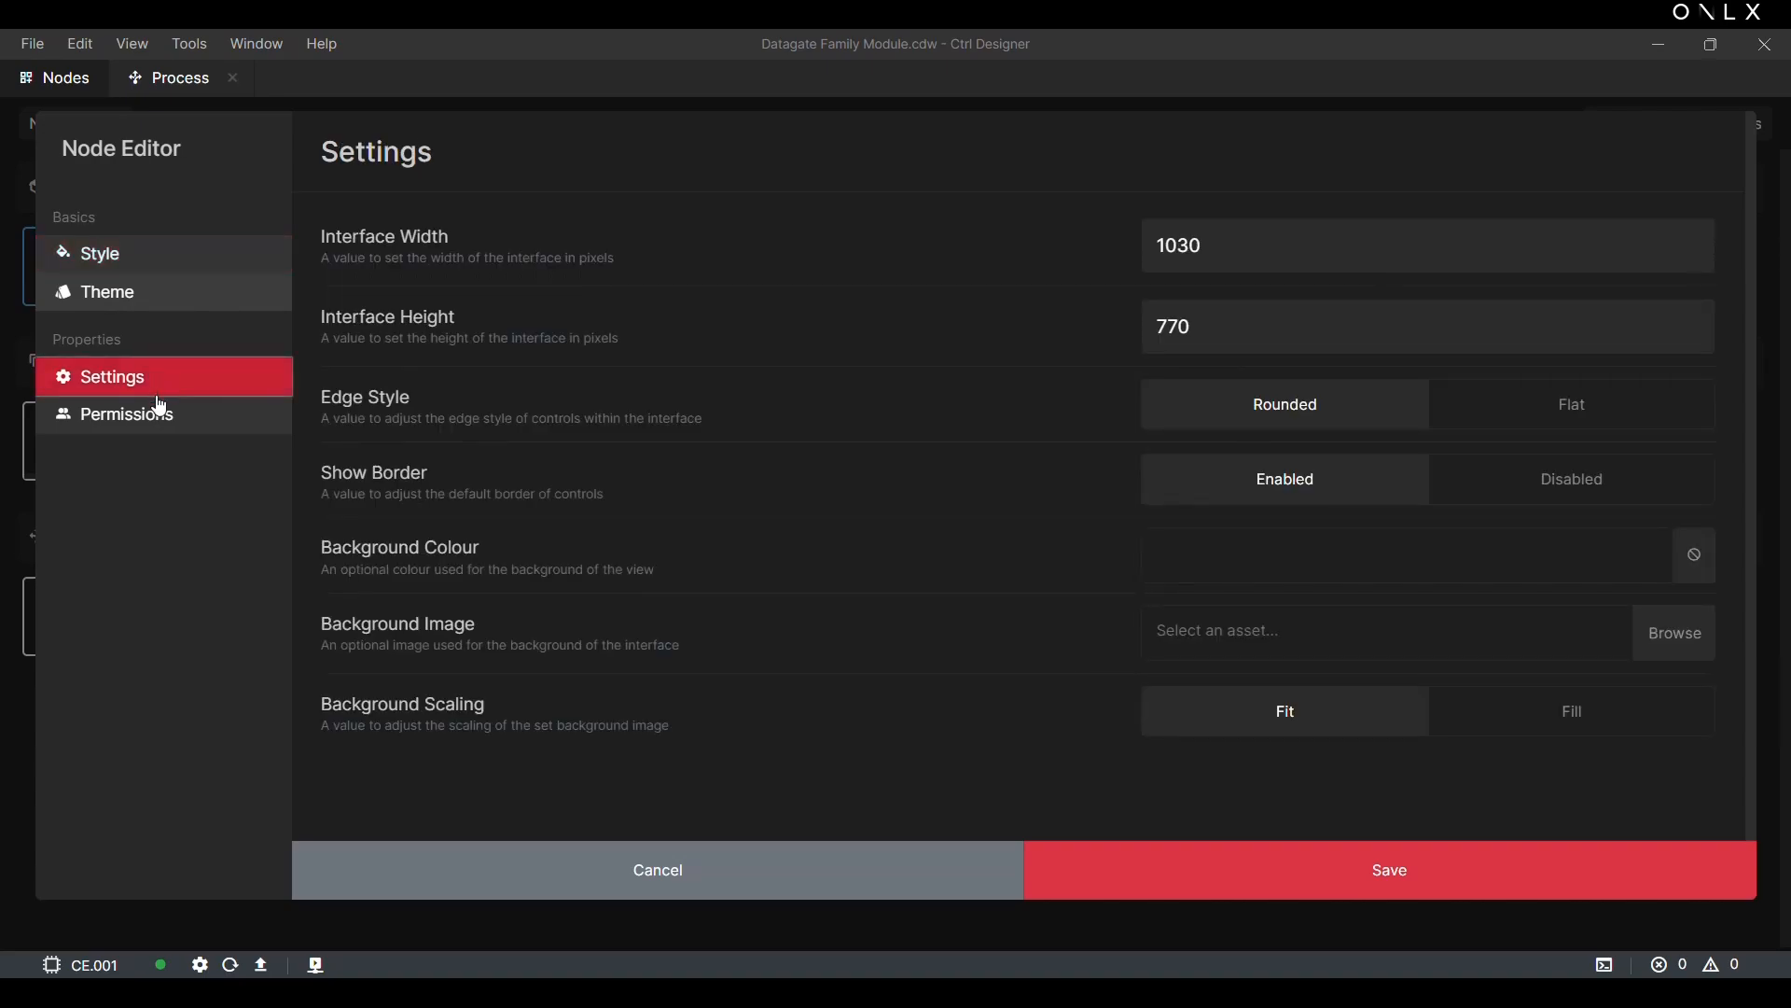
left_click(147, 433)
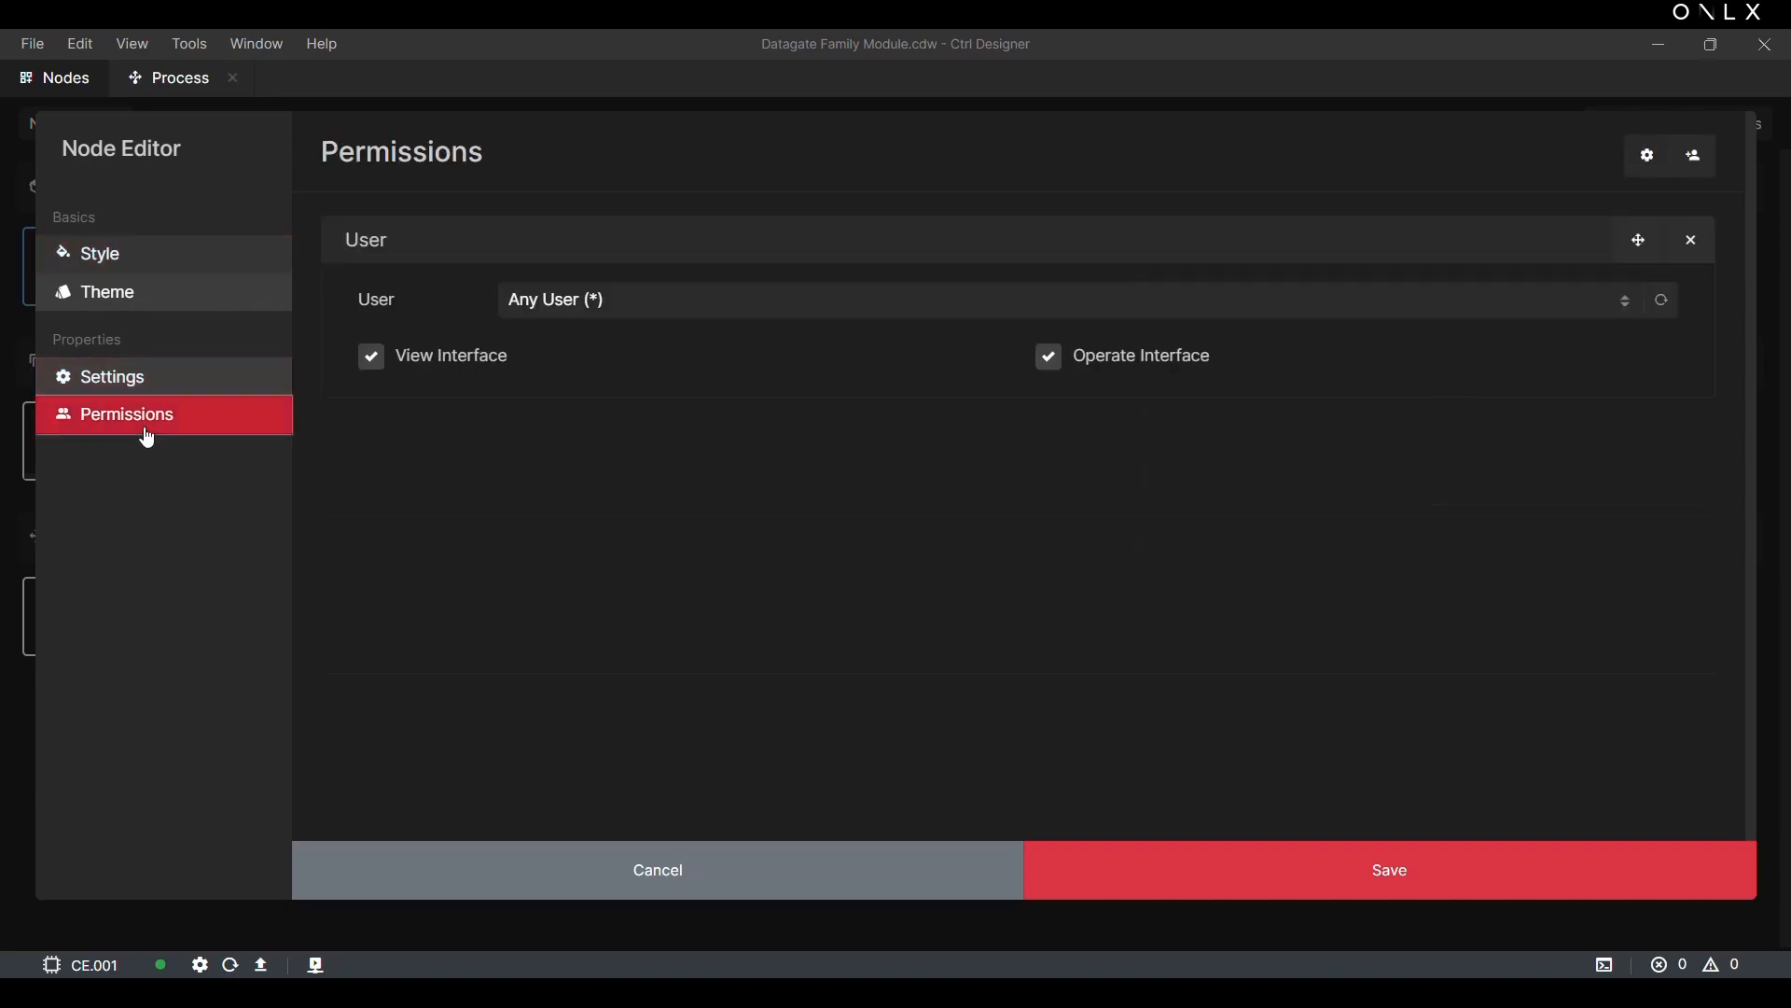
left_click(1269, 884)
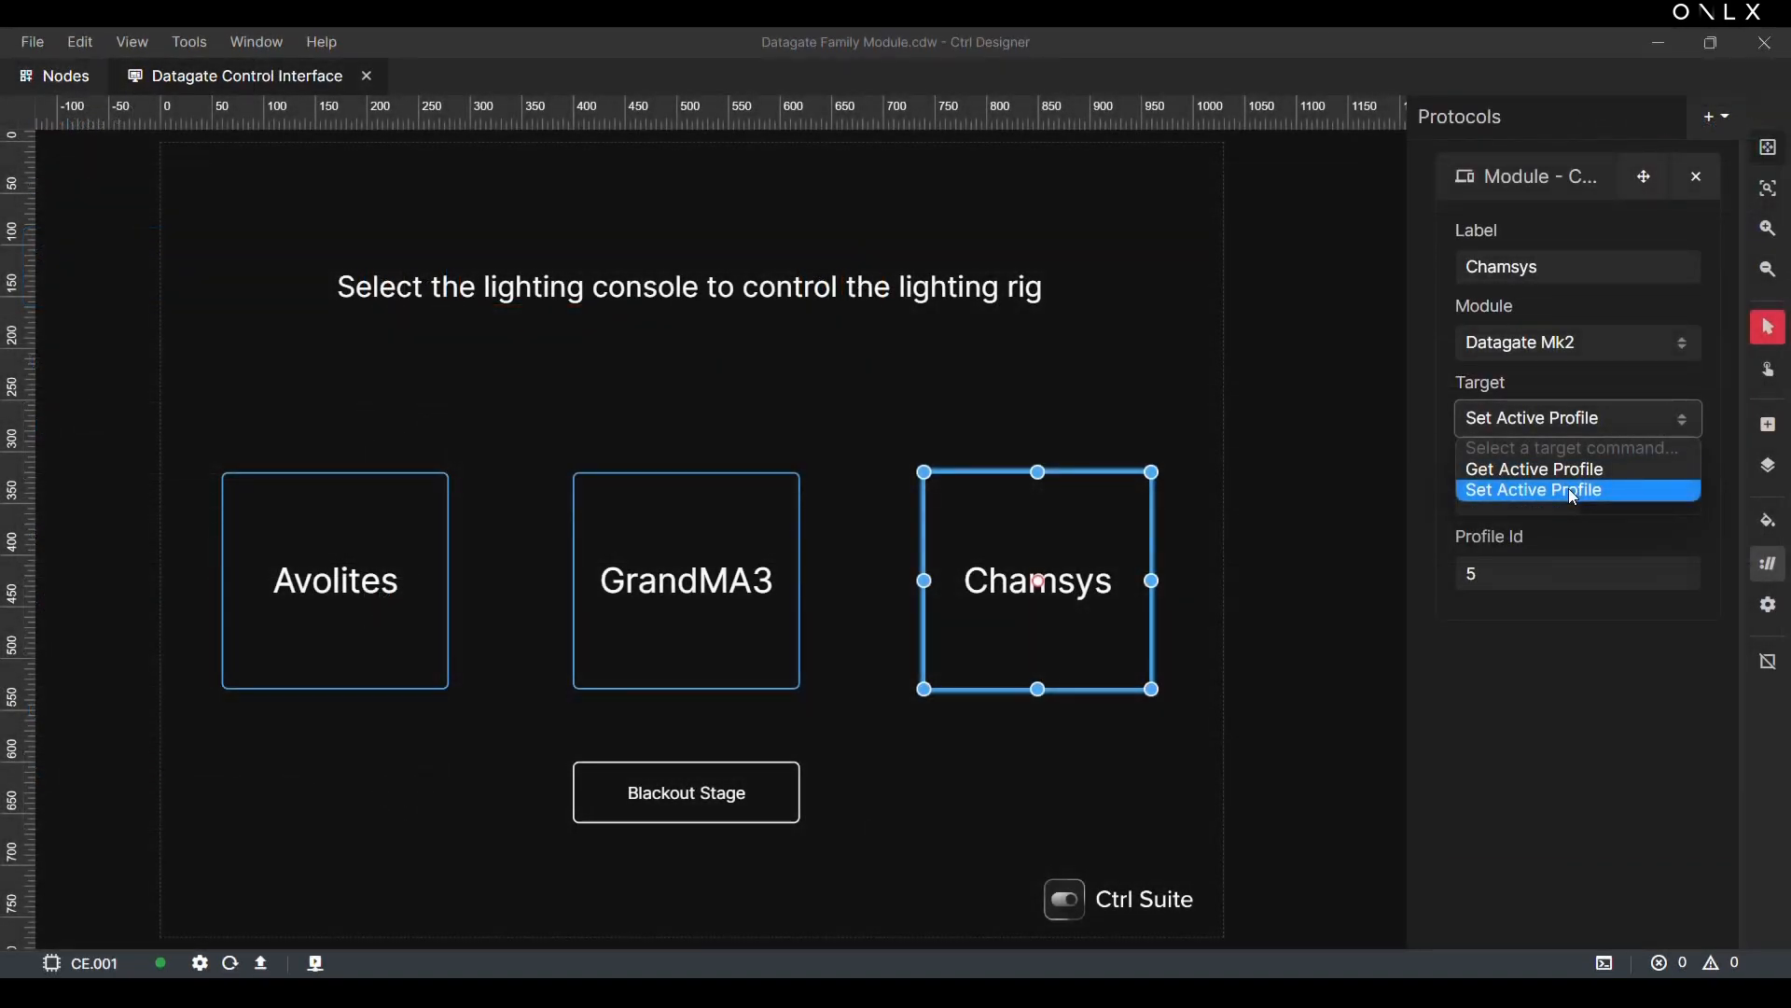
Step: Set the Chamsys button's Datagate Mk2 target to Set Active Profile with Profile Id 5 and upload the workspace to engine CE.001
left_click(1573, 490)
left_click(1524, 572)
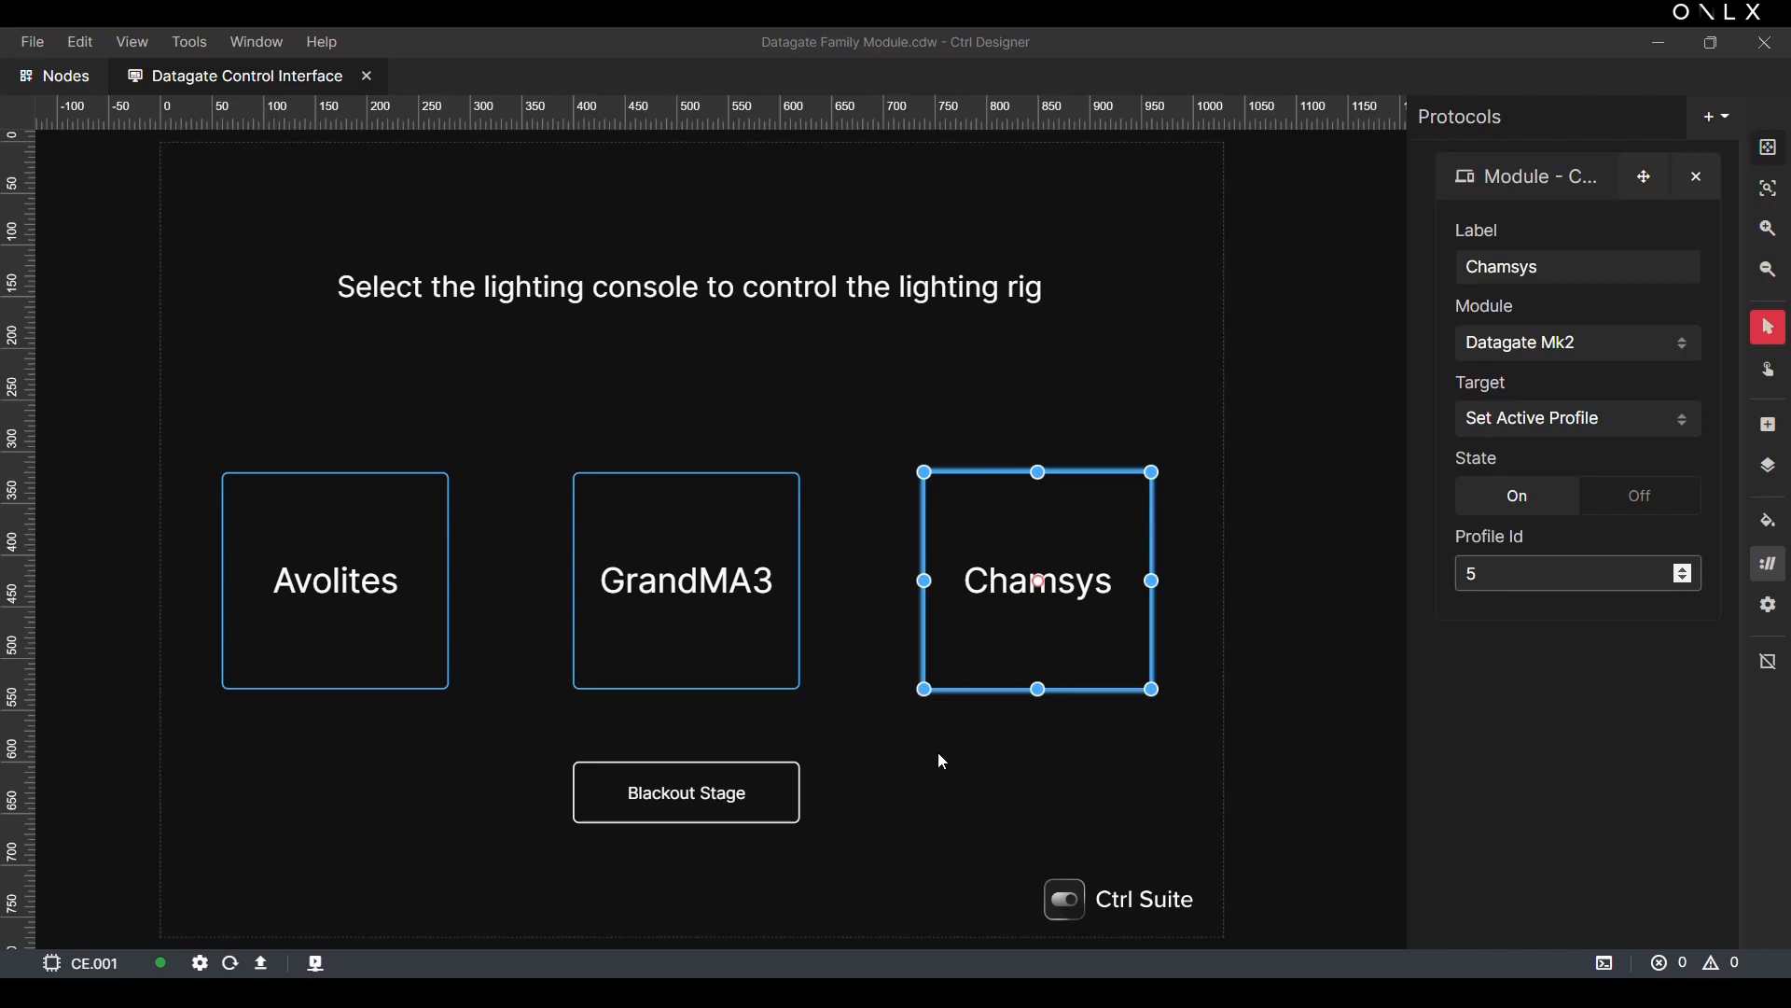
left_click(262, 967)
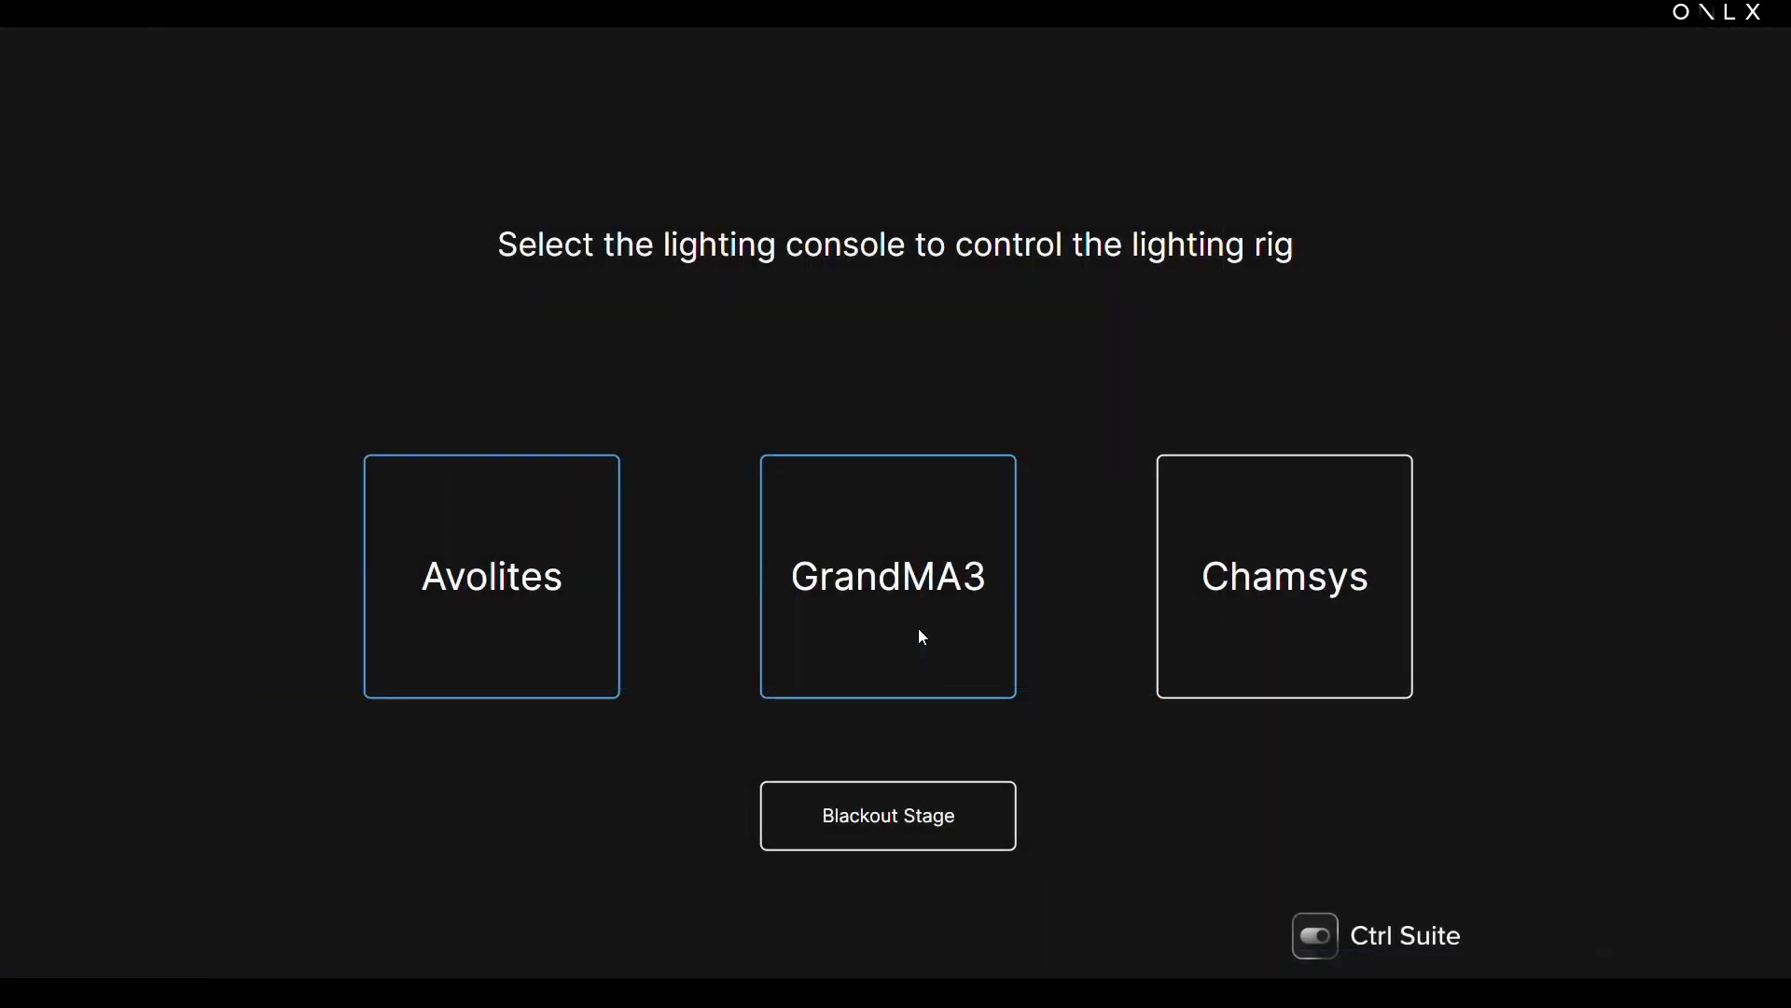
Step: Test the live control interface by activating GrandMA3, Avolites and Chamsys in turn and triggering a confirmed Blackout Stage
left_click(920, 632)
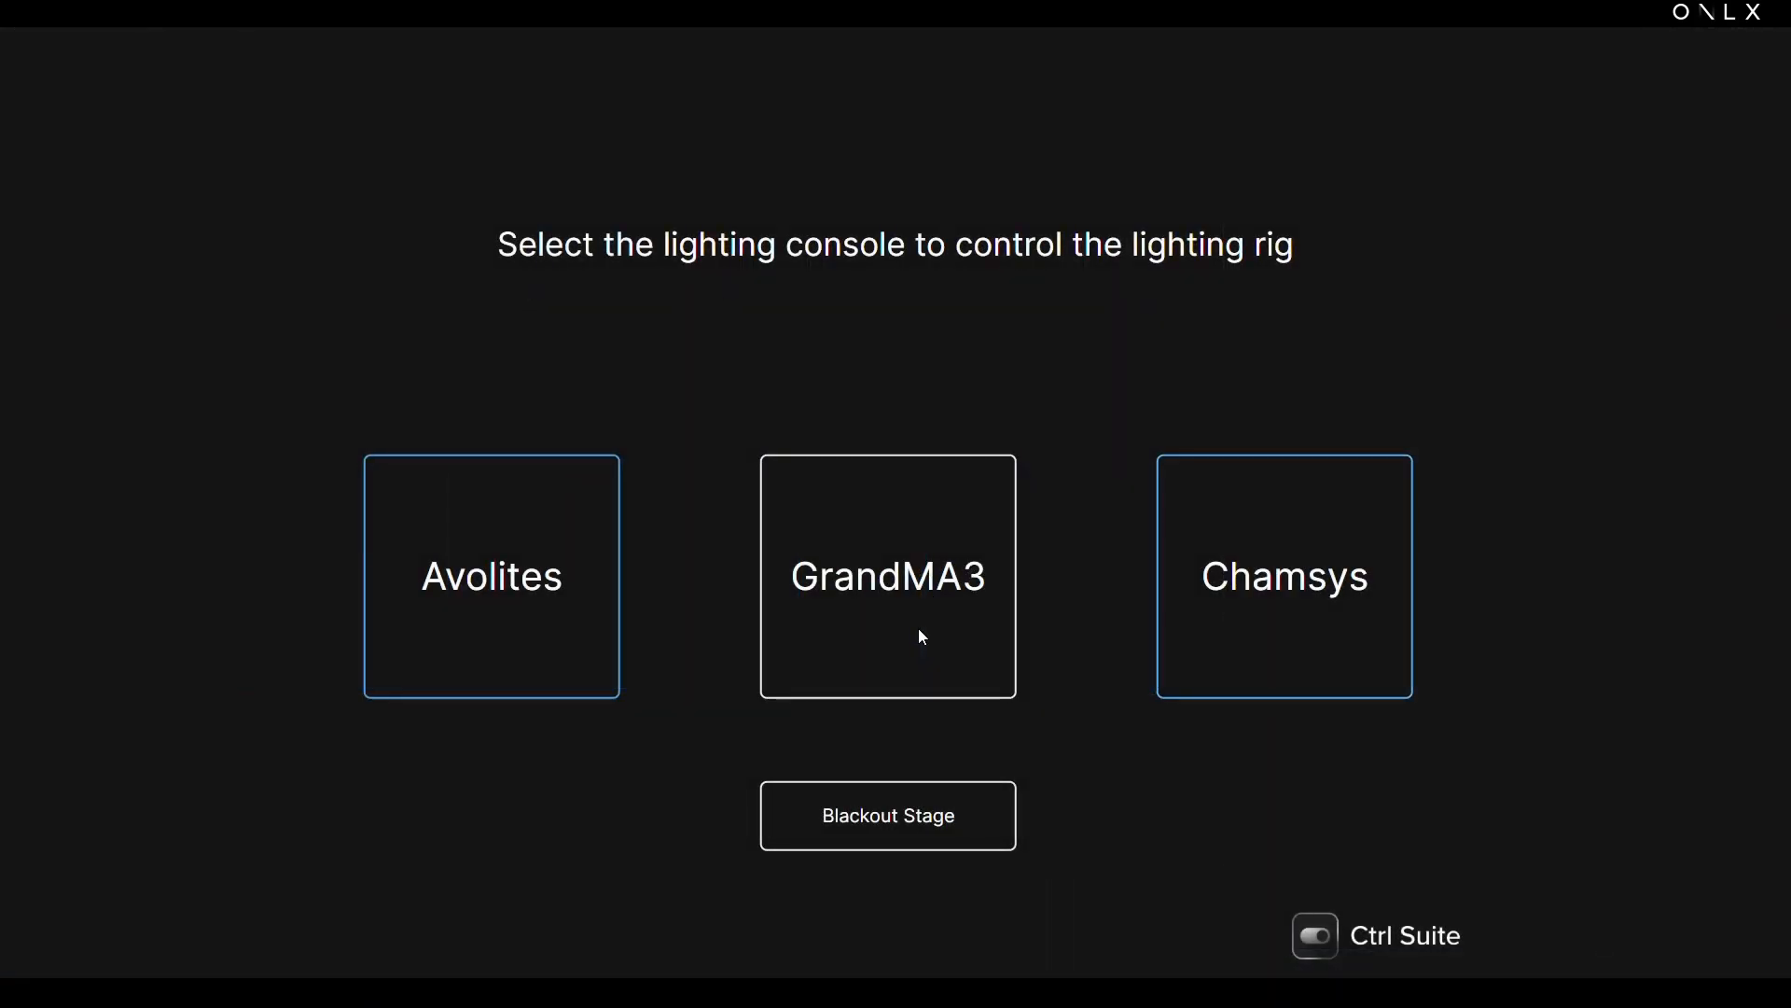
left_click(585, 638)
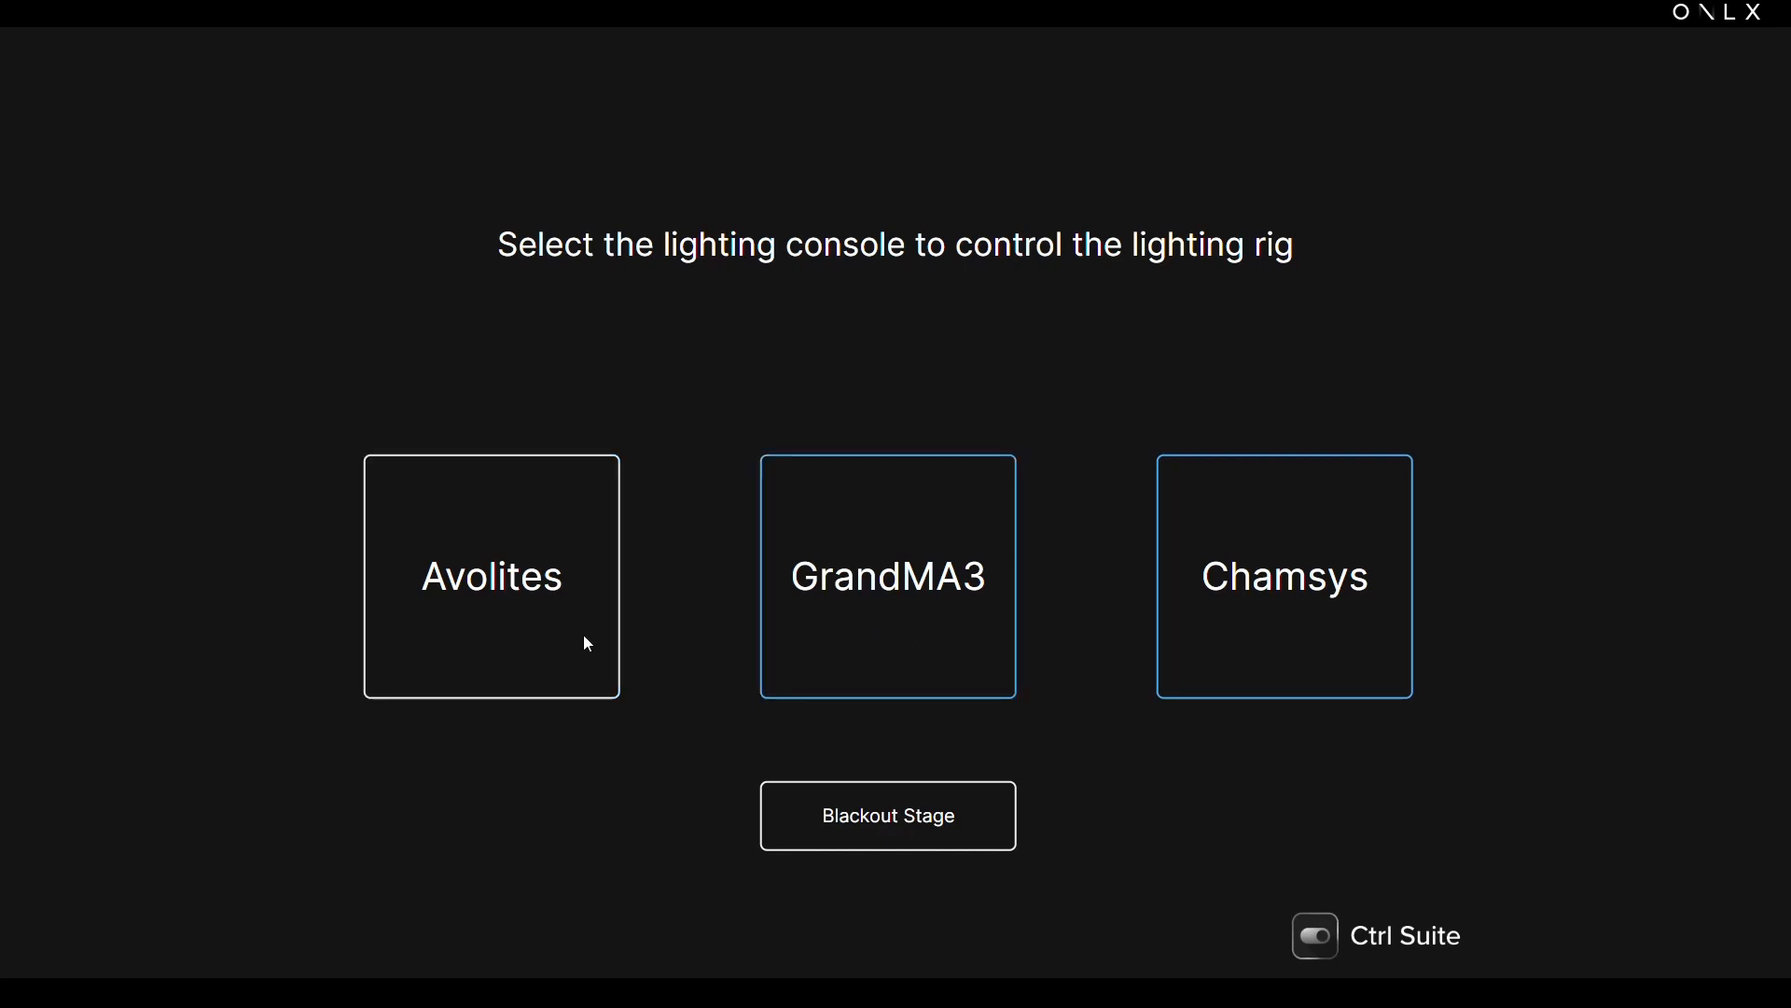
left_click(1202, 647)
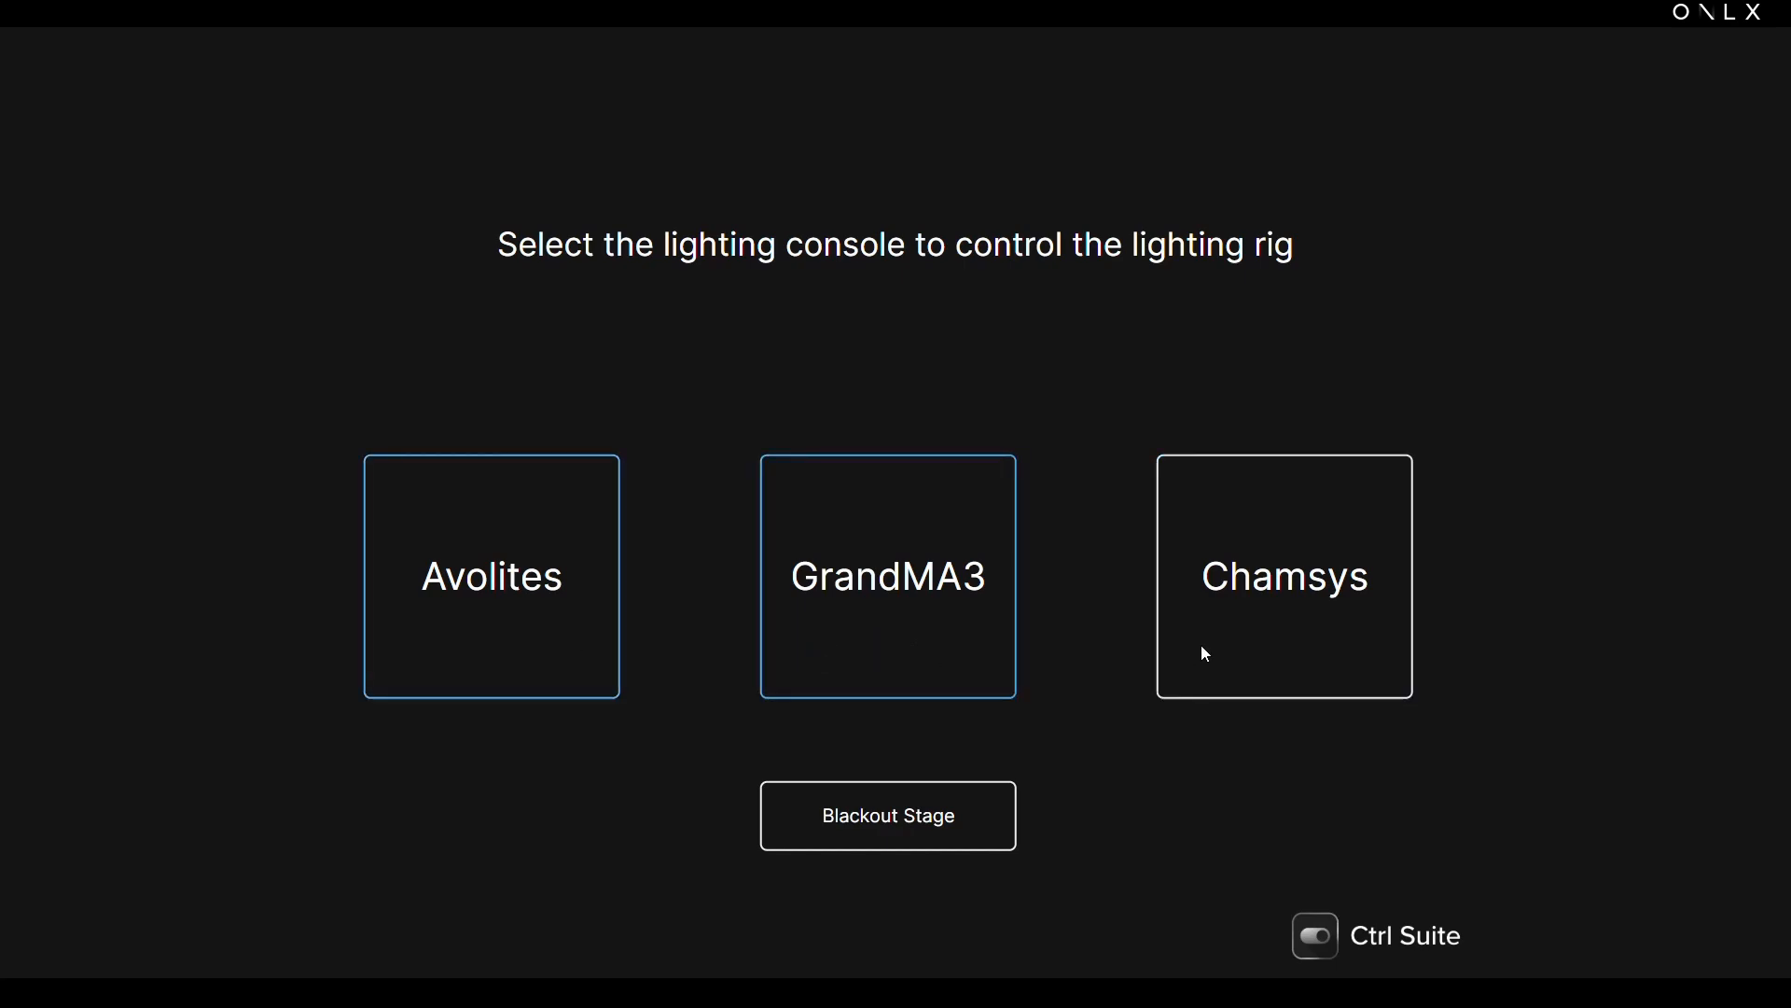
left_click(940, 826)
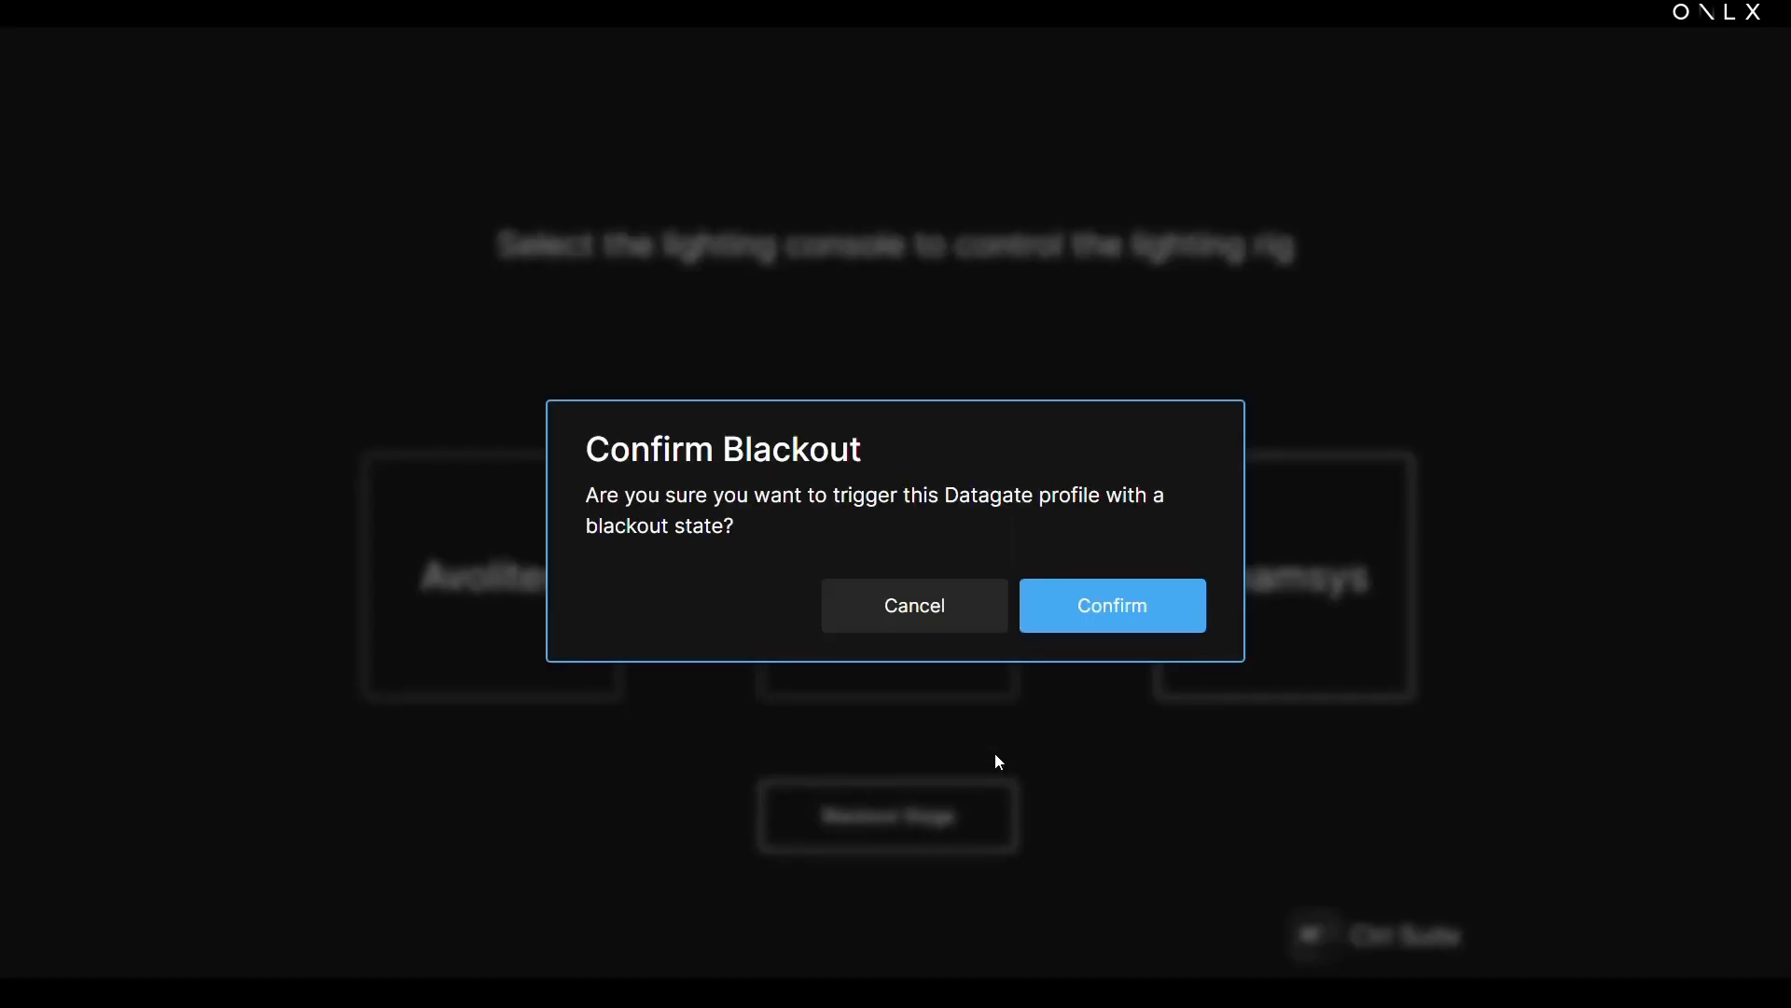
left_click(1152, 604)
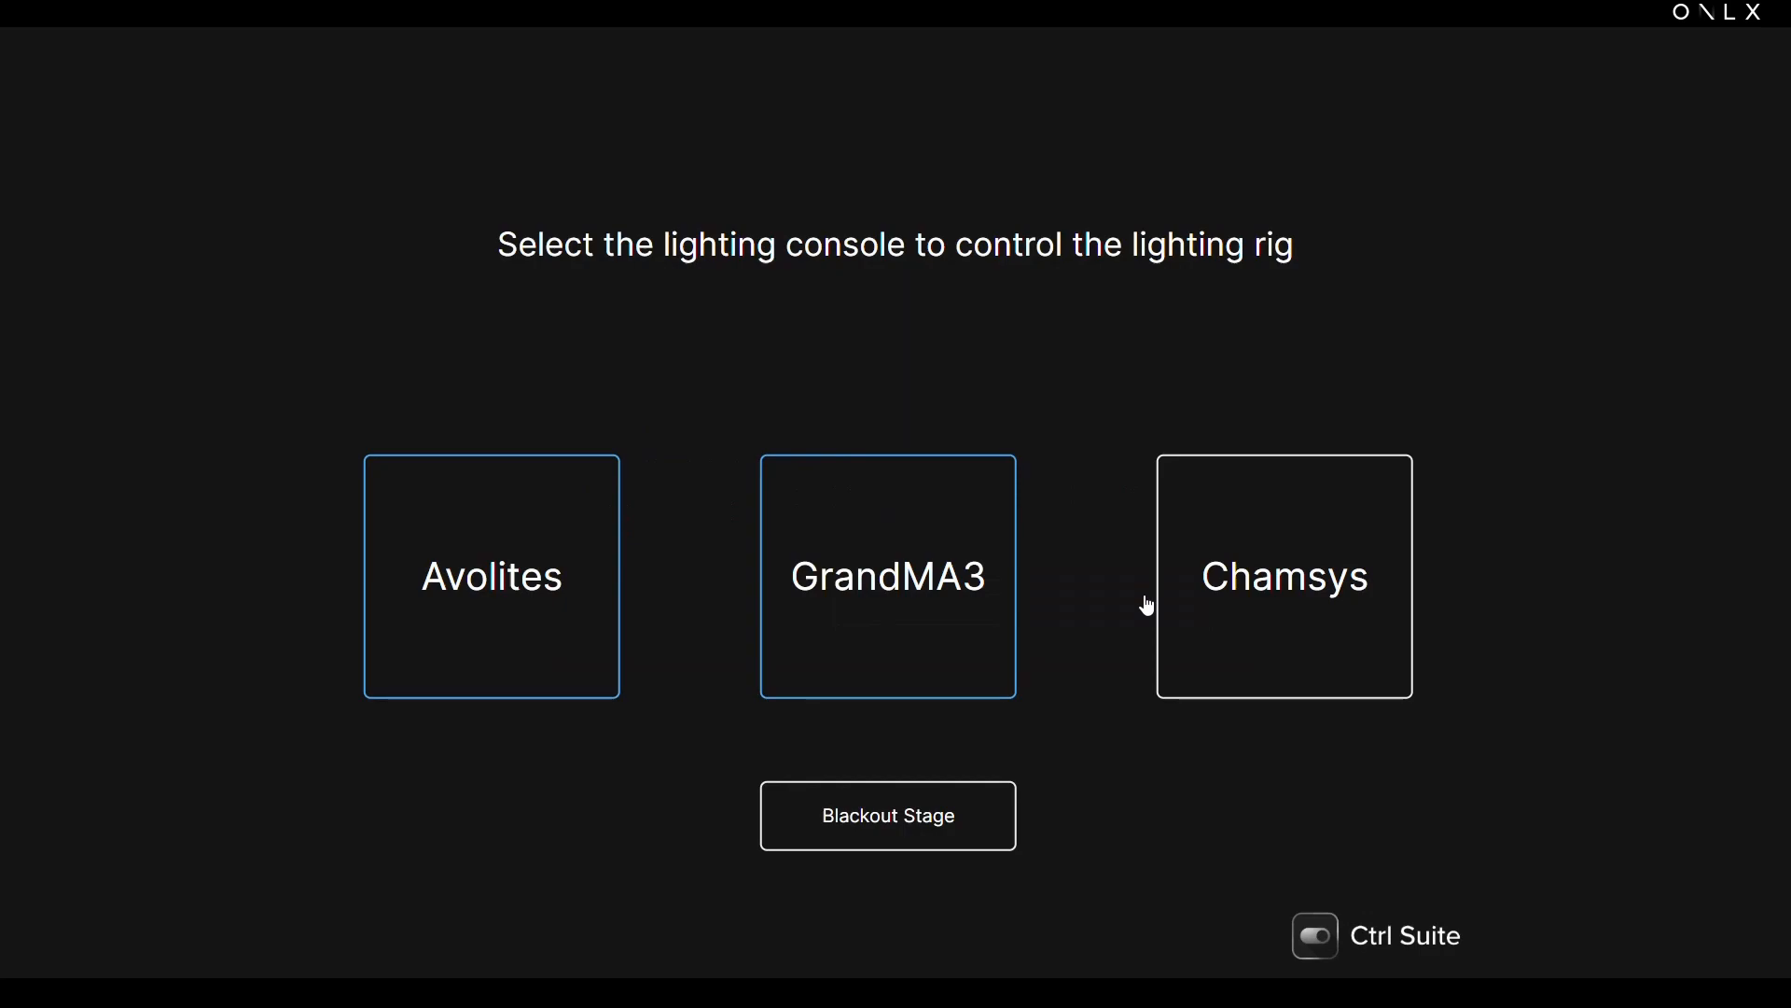